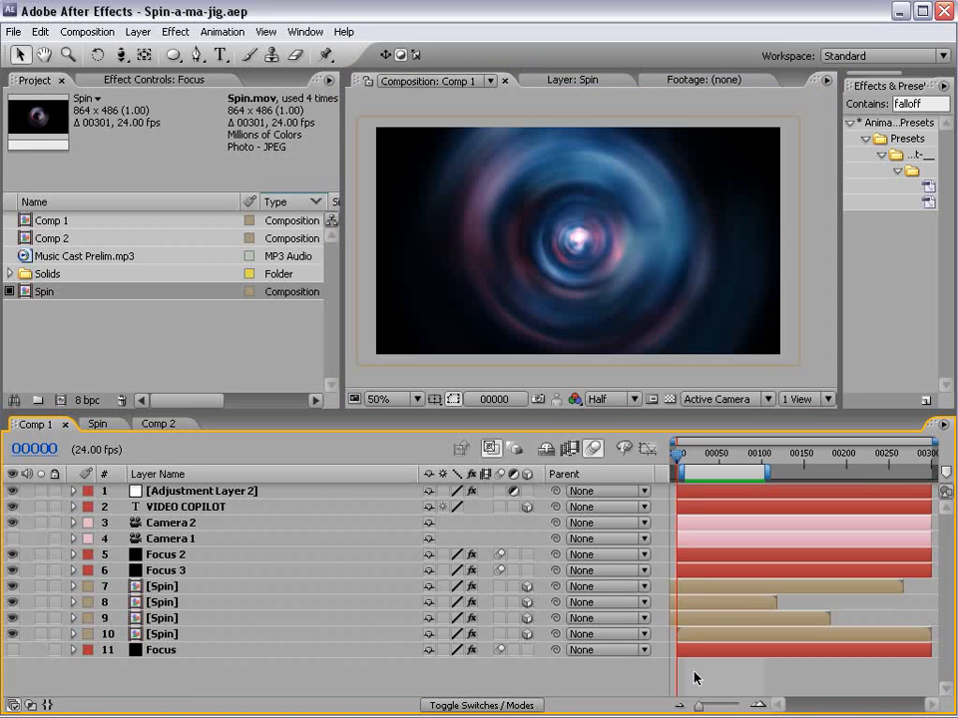
- Switch to Firefox, open the Pro Scores product page, and examine the promo video's Video Copilot title animation
left_click_drag(690, 455, 715, 466)
key("alt+Tab")
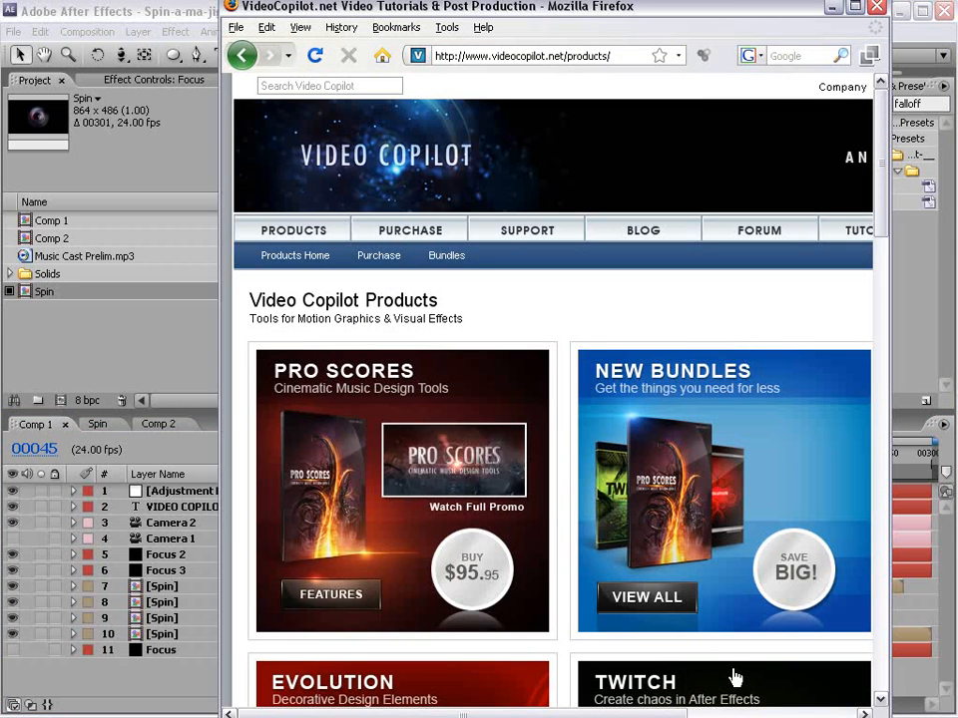
left_click(321, 596)
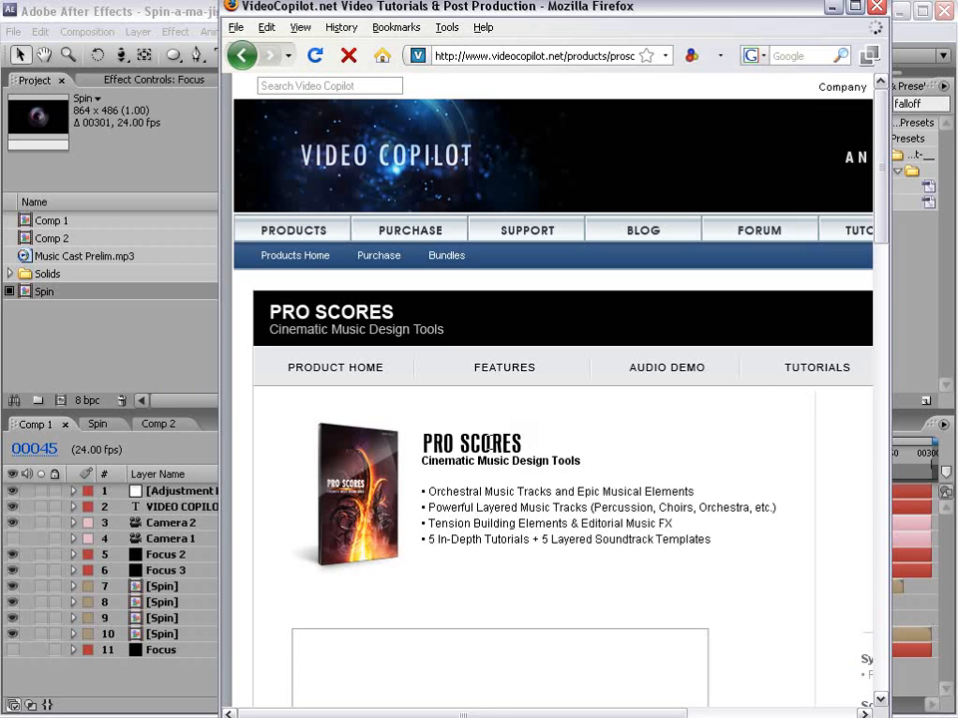
scroll(517, 431, "down", 4)
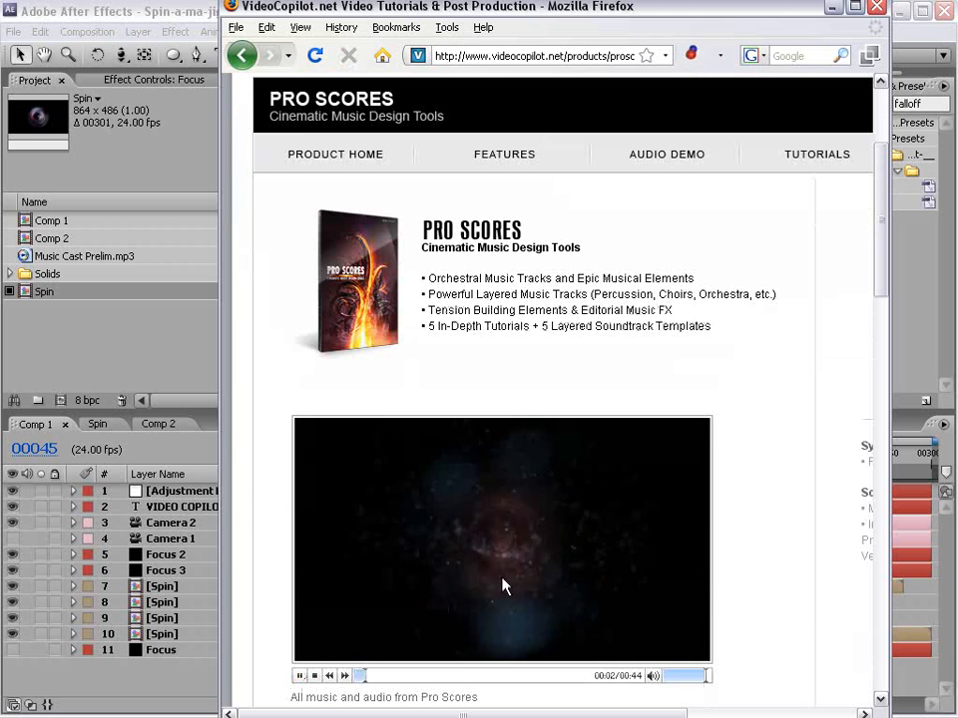
left_click(299, 675)
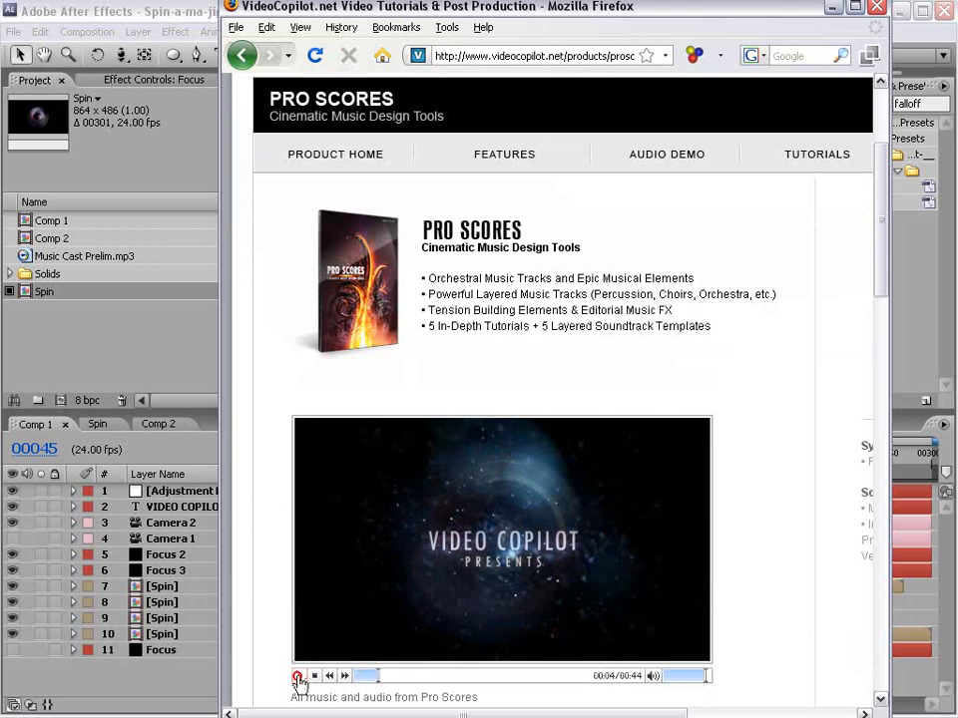
left_click(369, 676)
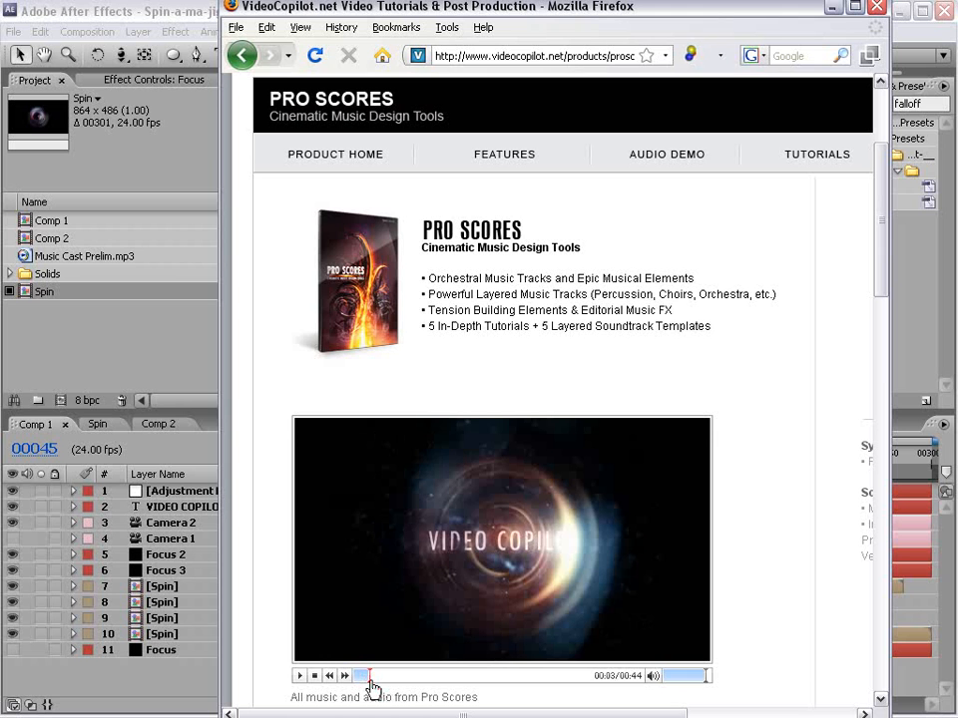
- Back in After Effects, create a composition using the NTSC D1 Widescreen Square Pixel preset, 24 fps and an 800-frame duration
left_click(57, 8)
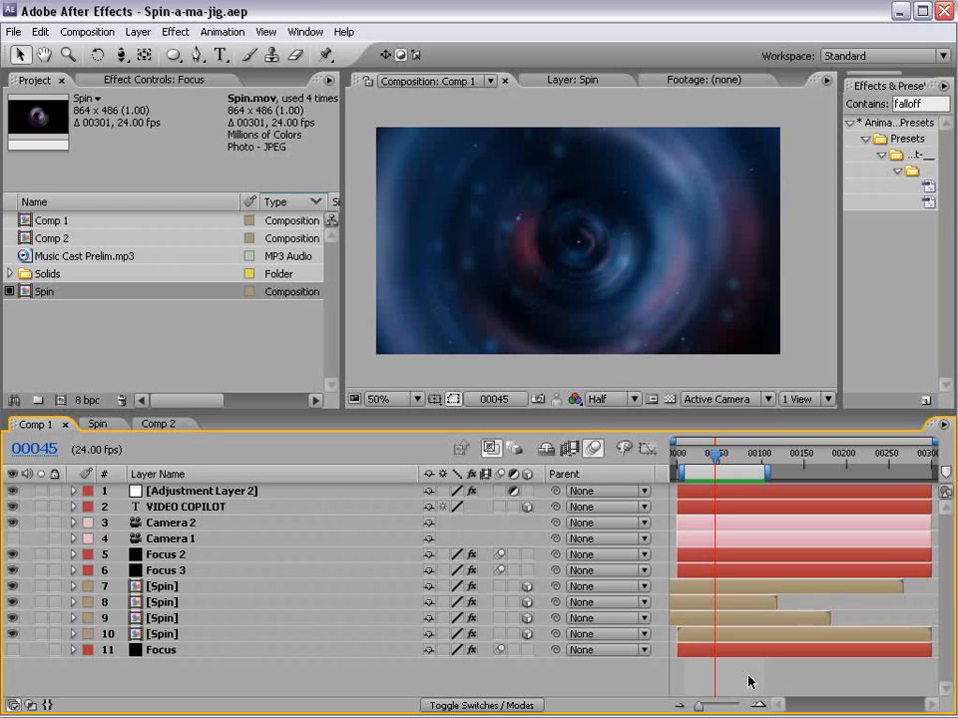
key("KP_0")
left_click(87, 32)
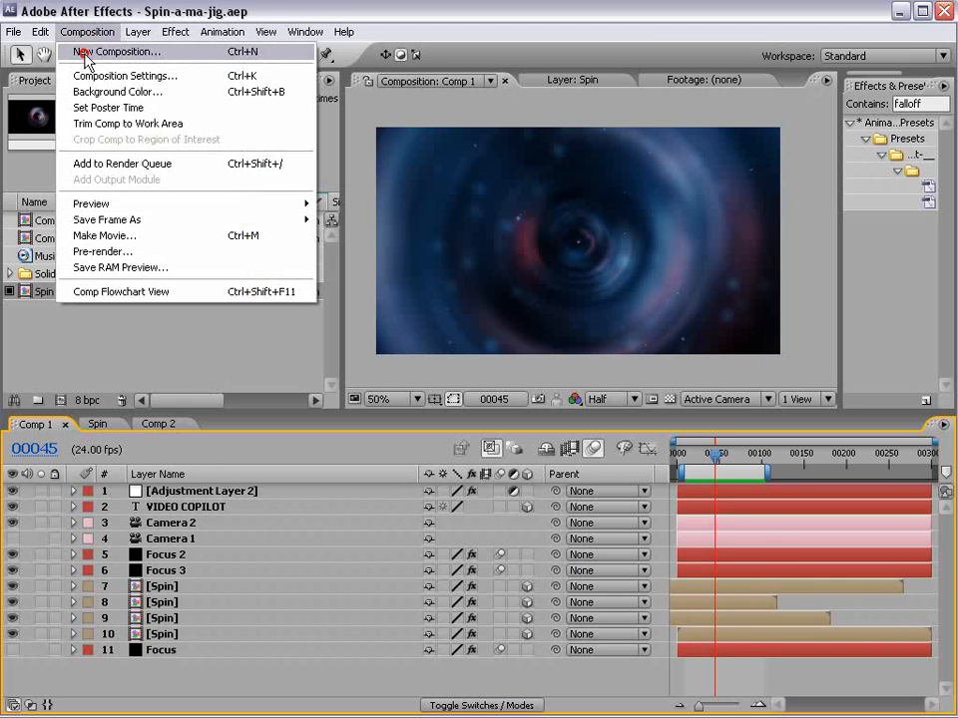
left_click(85, 55)
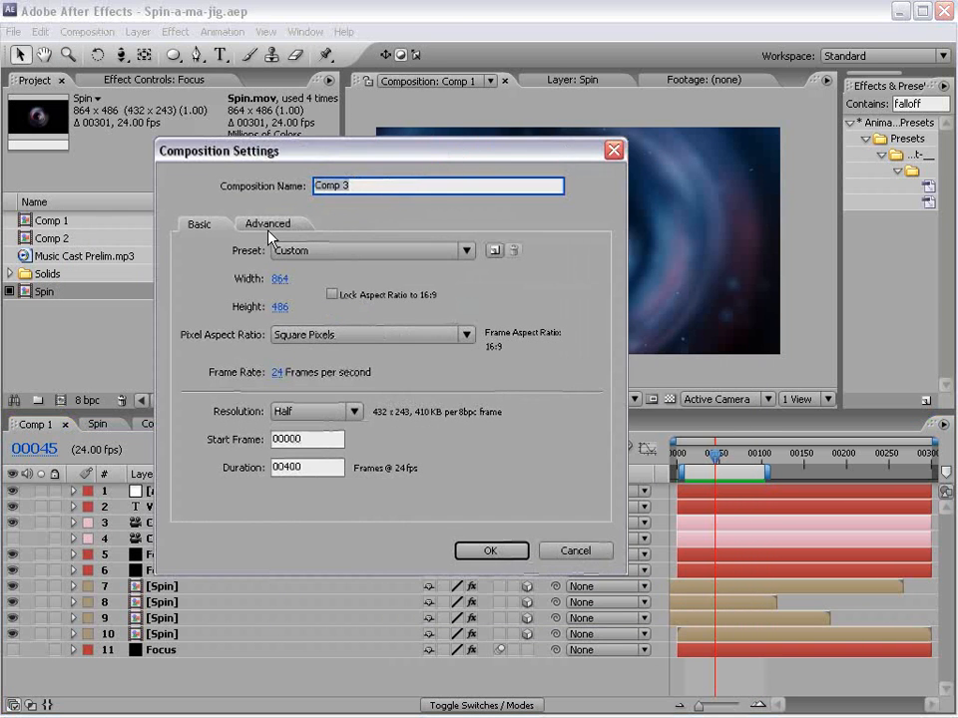
left_click(335, 249)
left_click(477, 432)
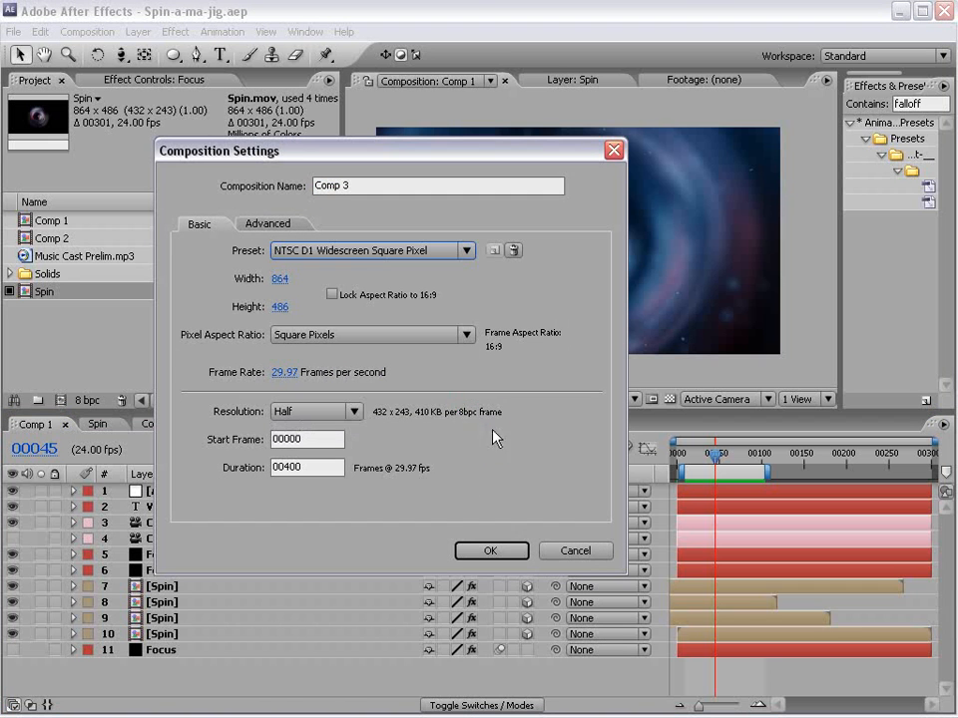
left_click(284, 372)
type("24")
left_click(492, 555)
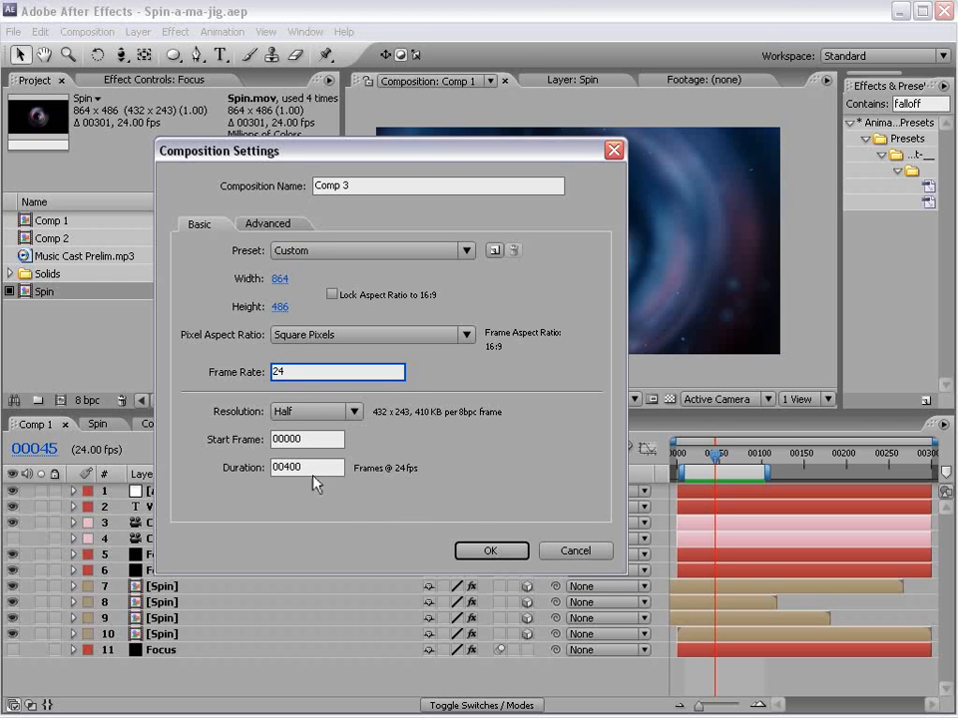
left_click_drag(313, 468, 73, 462)
type("800")
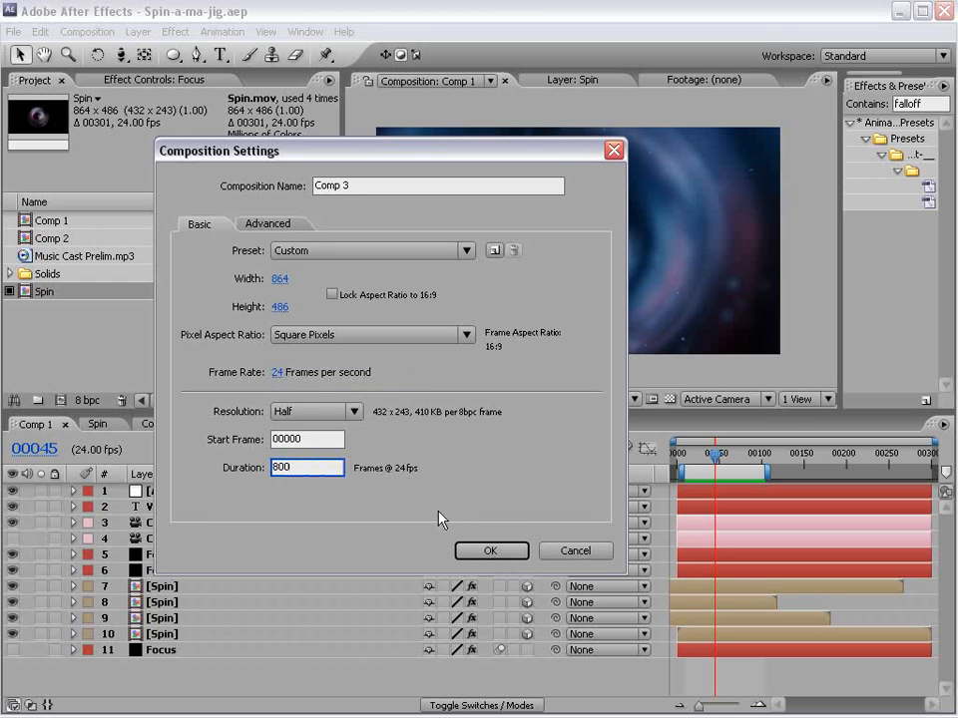
left_click(488, 554)
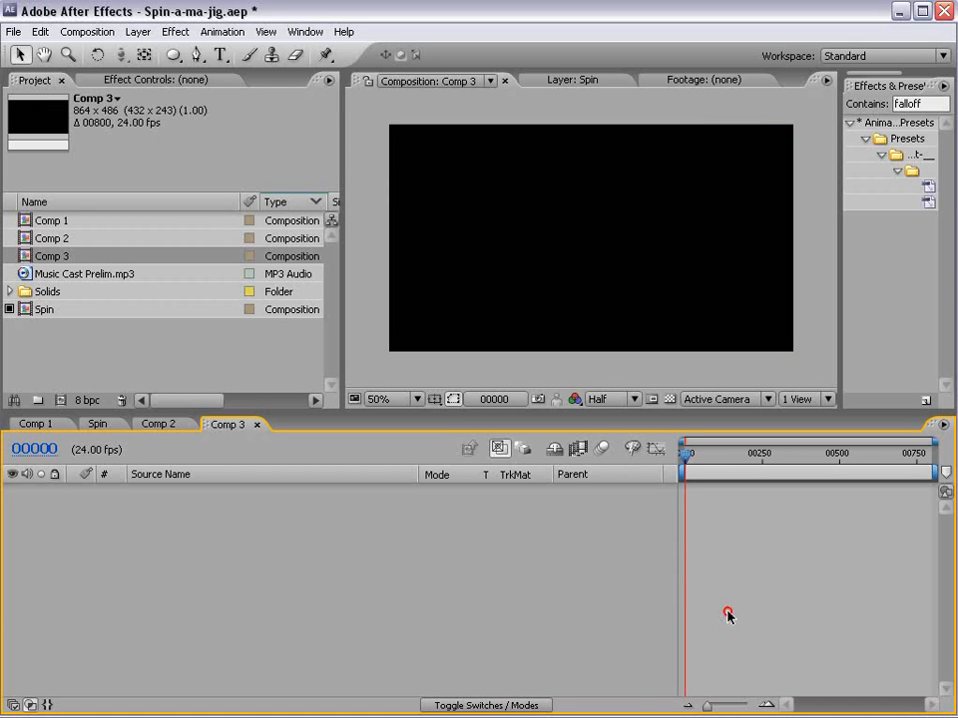
- Hide the timeline's Parent column and add a black 864 x 486 solid to the new composition
right_click(588, 476)
left_click(622, 485)
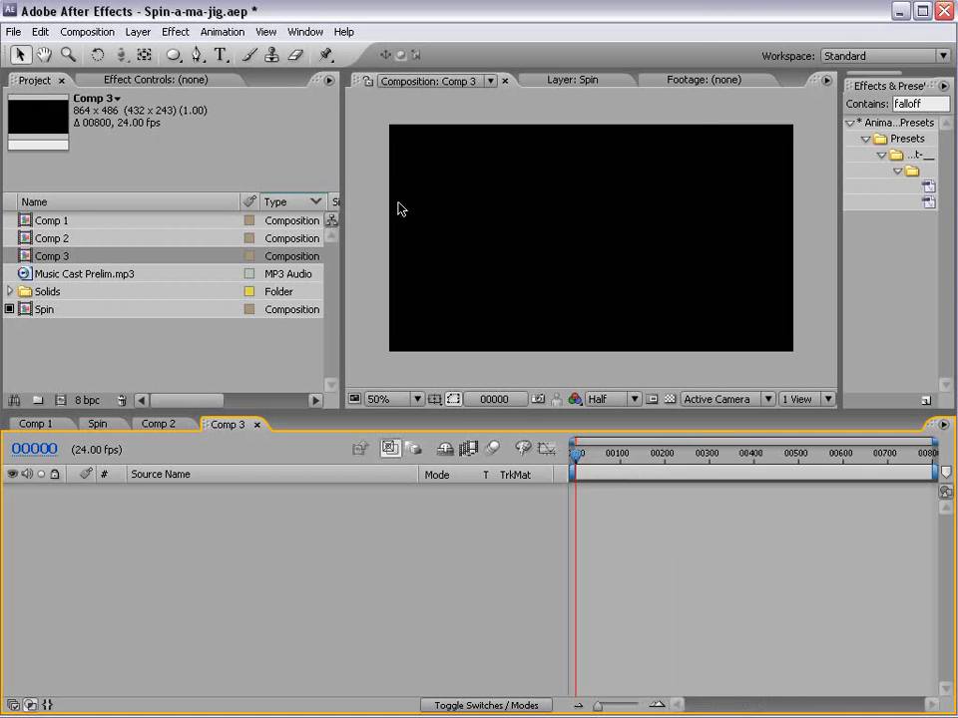
left_click(140, 33)
mouse_move(208, 56)
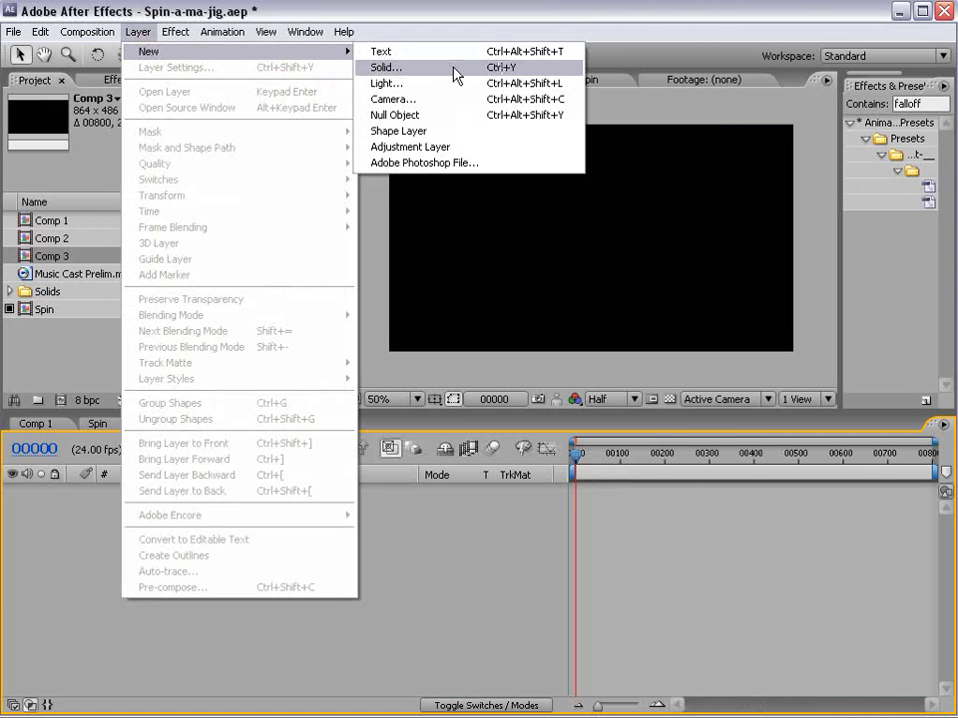
left_click(391, 68)
left_click_drag(374, 268, 520, 269)
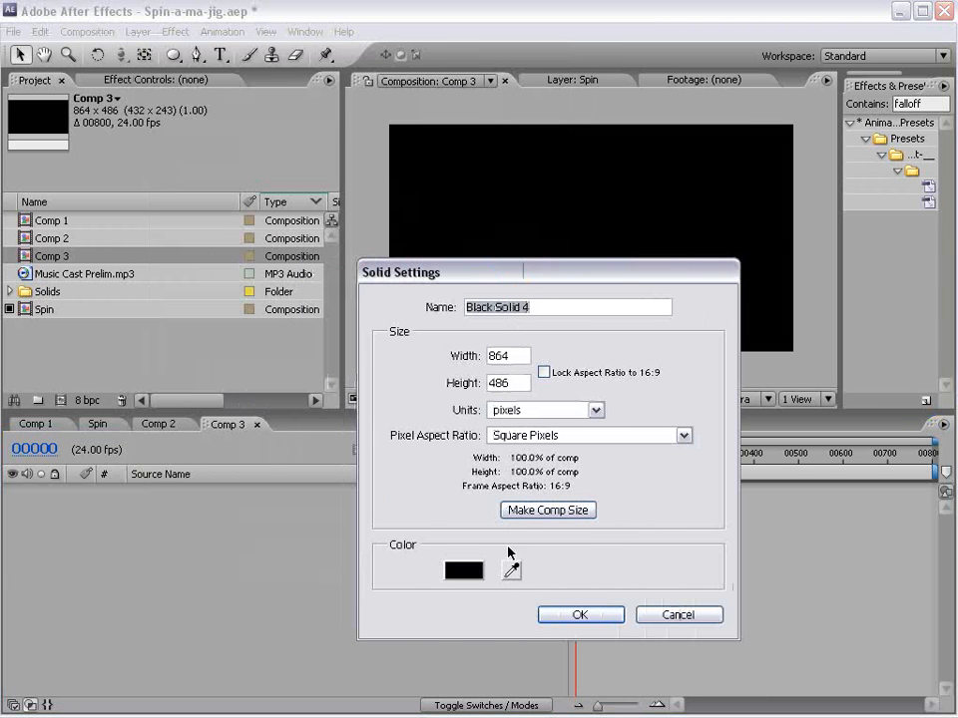
left_click(579, 615)
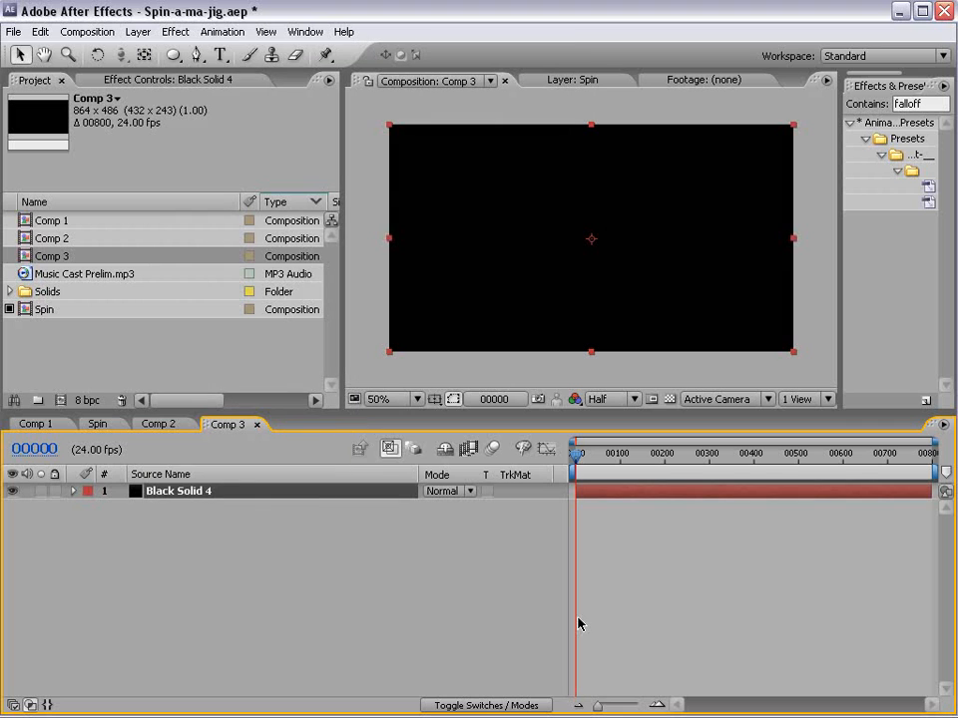
- Apply the Fractal Noise effect to the black solid and set its fractal type to Dynamic
left_click(182, 32)
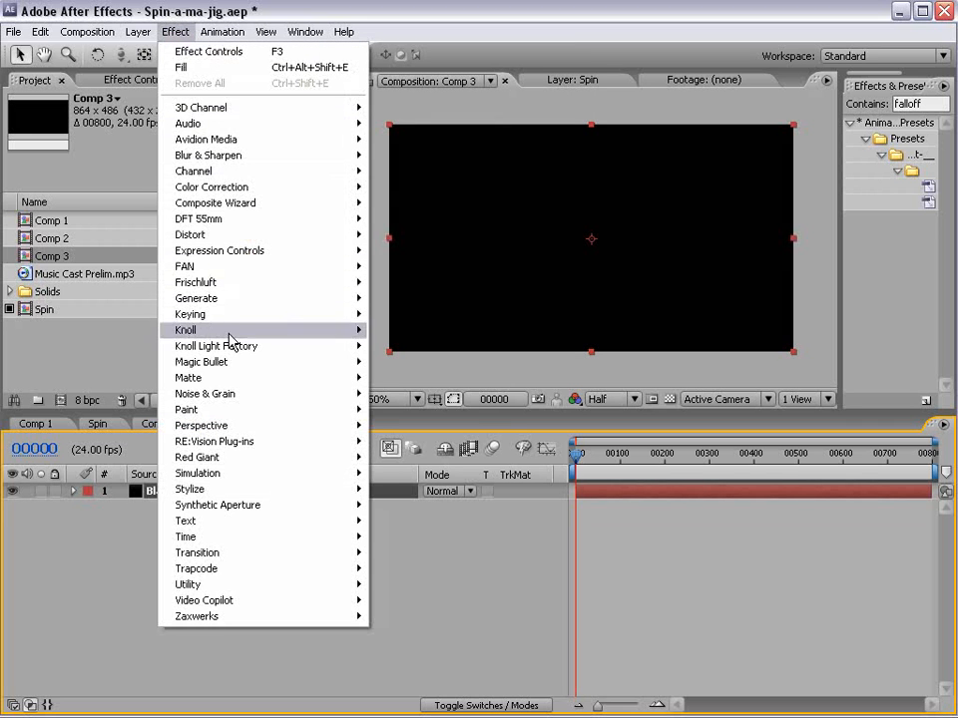
mouse_move(237, 394)
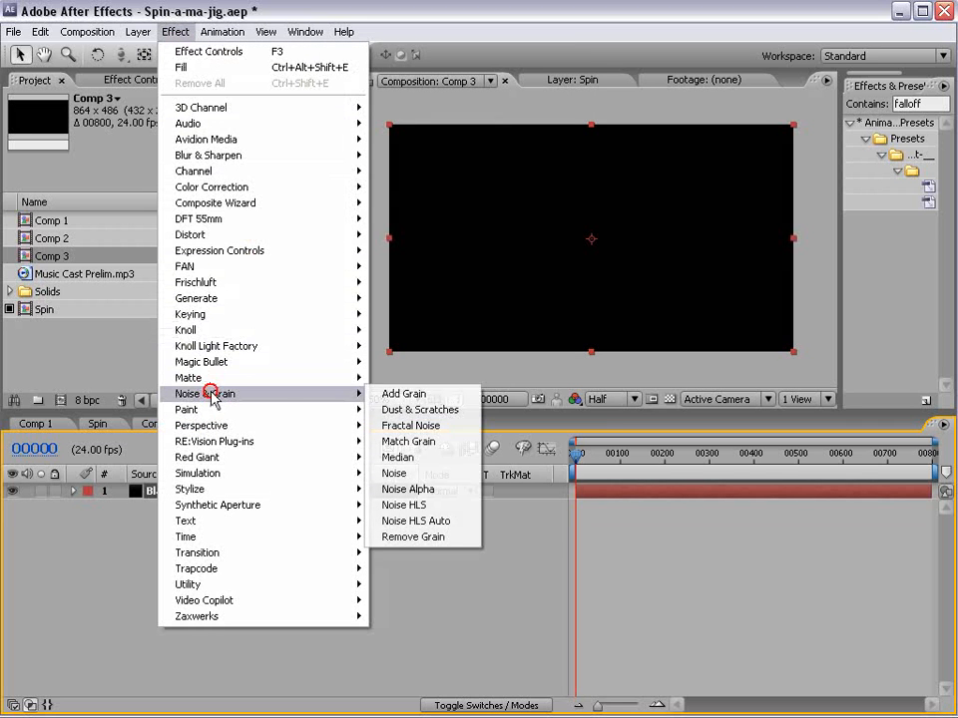
left_click(440, 426)
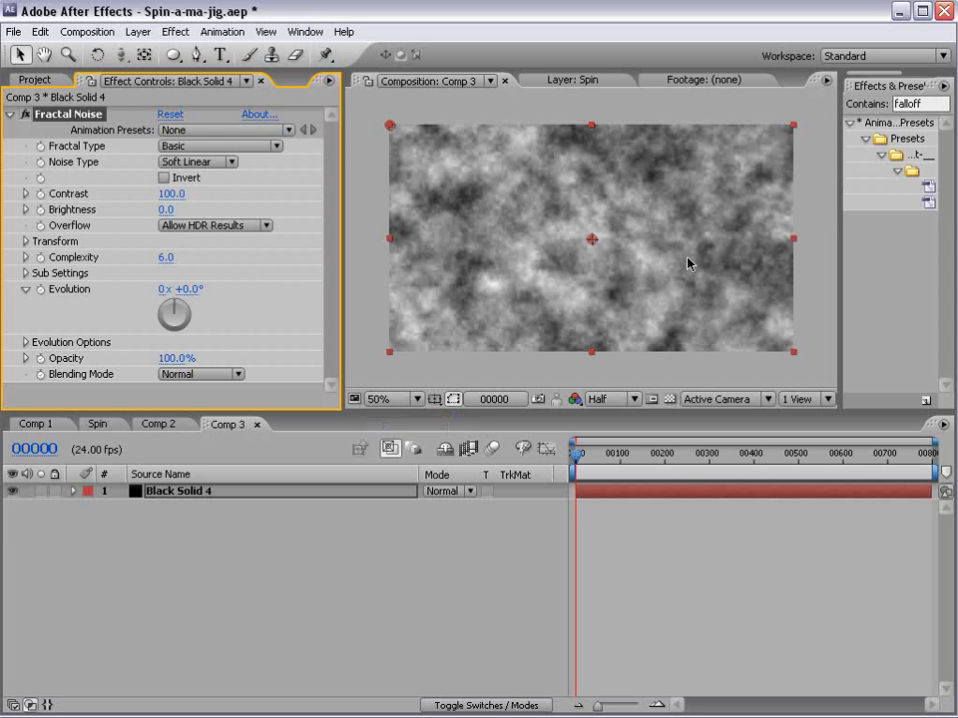
left_click(192, 131)
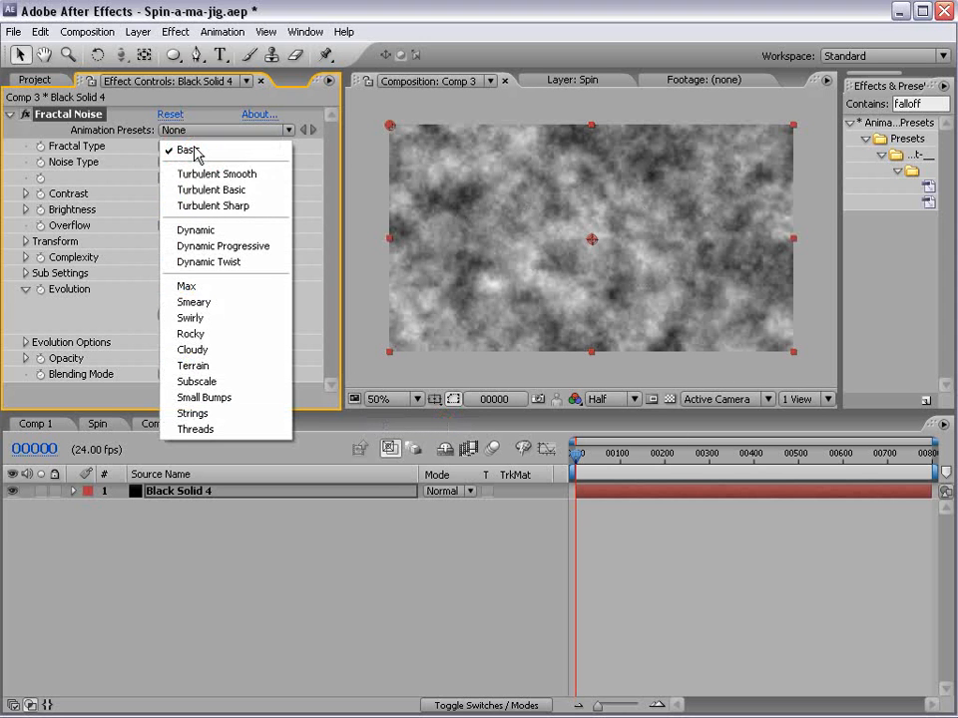
left_click(249, 230)
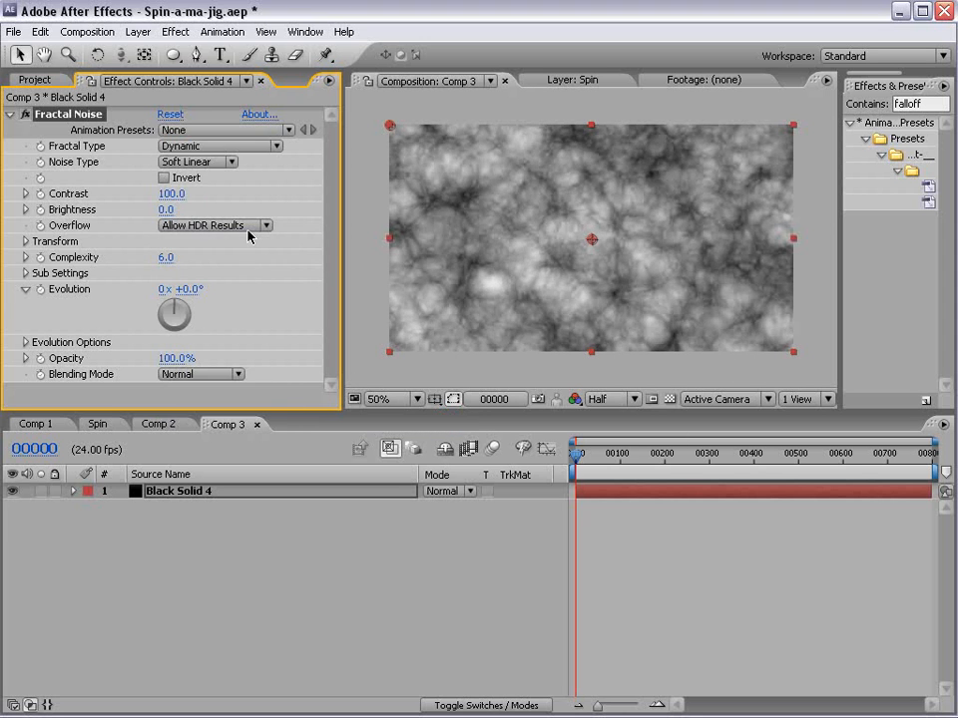
- Keep the Fractal Noise type at Soft Linear, and set contrast to 152 and brightness to -6
scroll(593, 239, "up", 2)
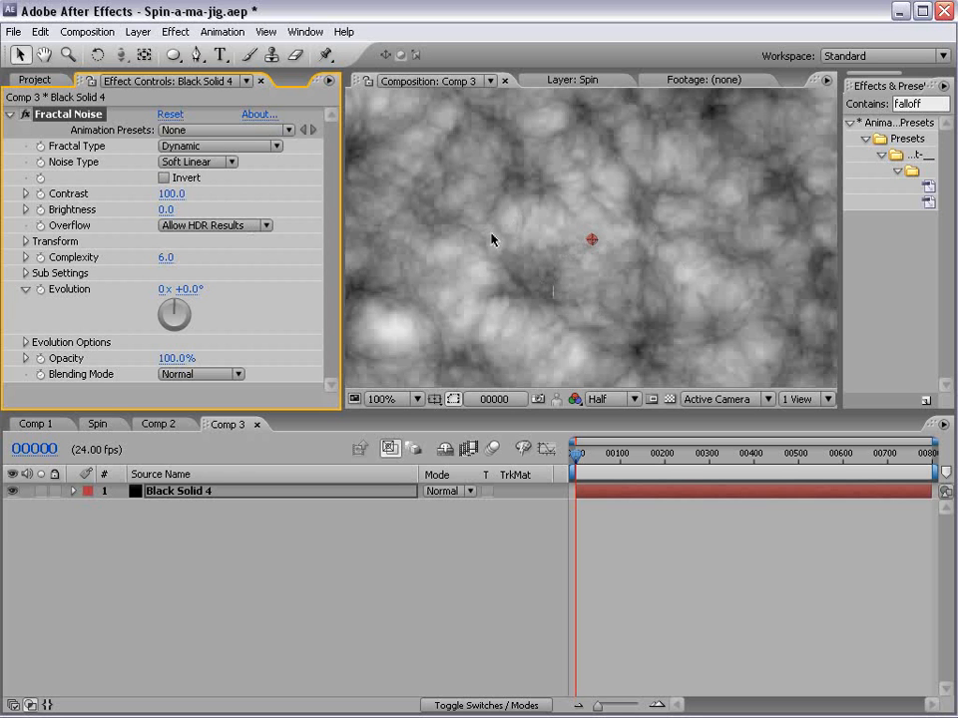
left_click(184, 166)
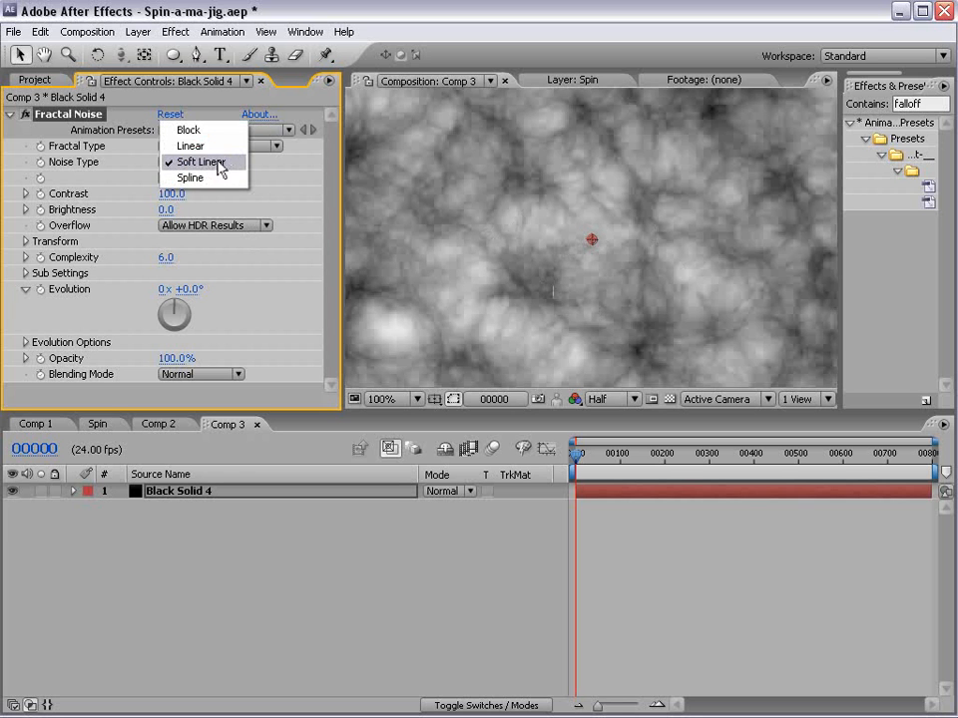
left_click(220, 164)
scroll(614, 305, "down", 2)
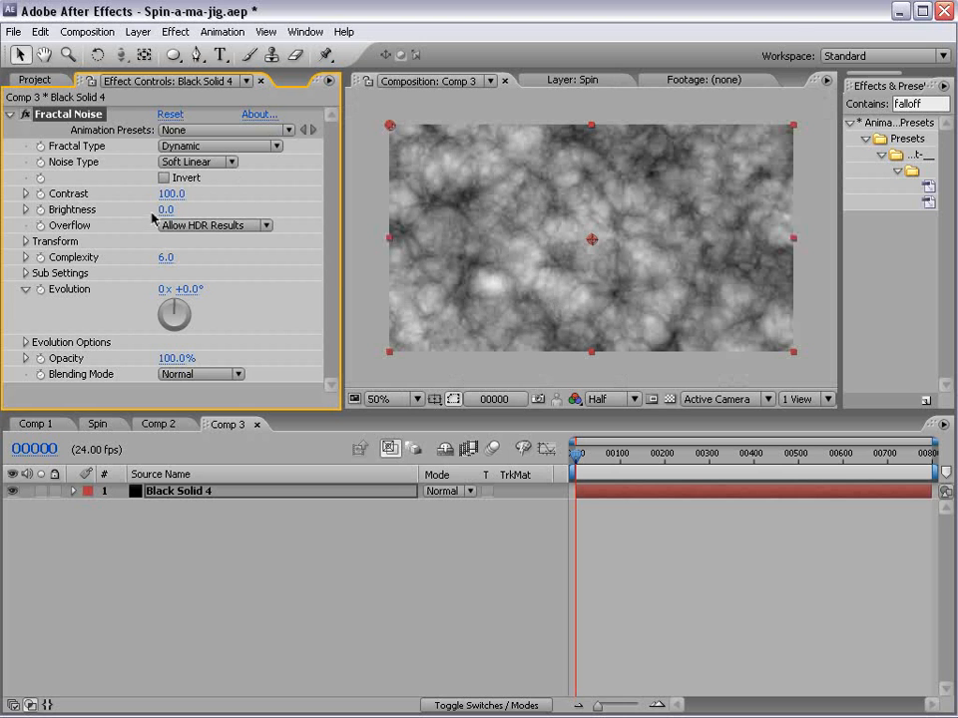
left_click_drag(175, 197, 210, 176)
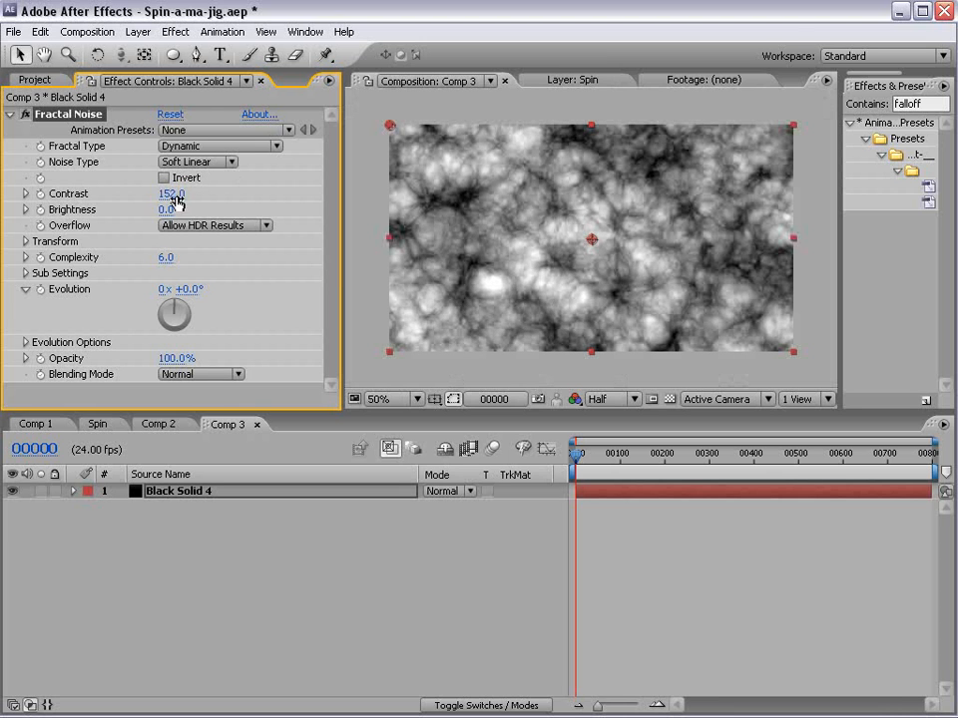
left_click_drag(164, 209, 157, 209)
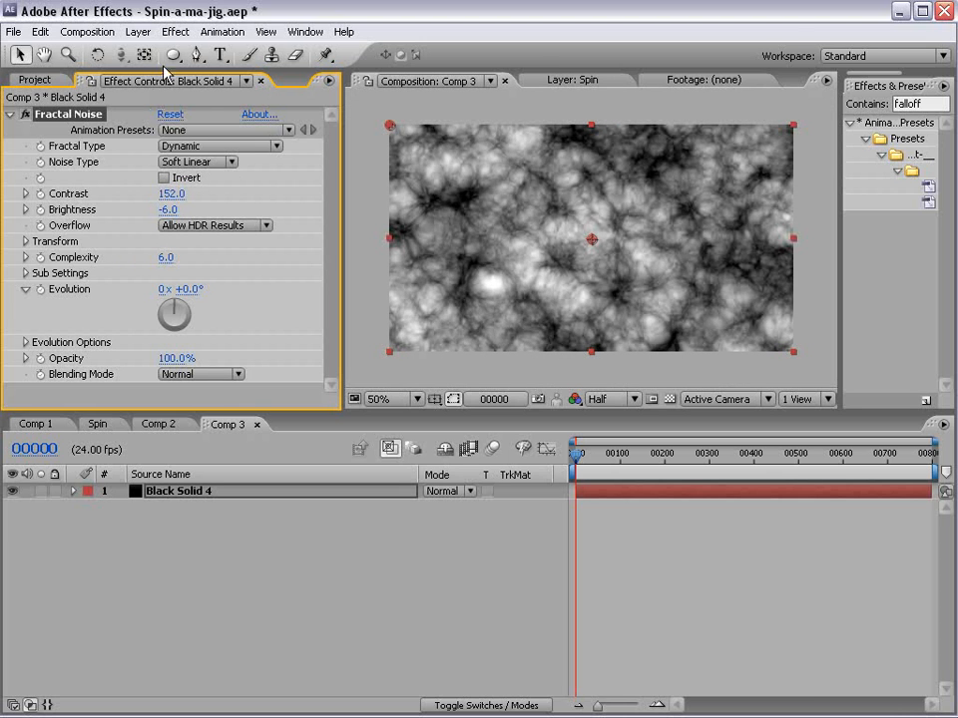
- Draw a circular mask on the solid from the composition's center with the Ellipse tool, leaving a margin inside the frame's upper and lower edges
left_click_drag(173, 55, 235, 94)
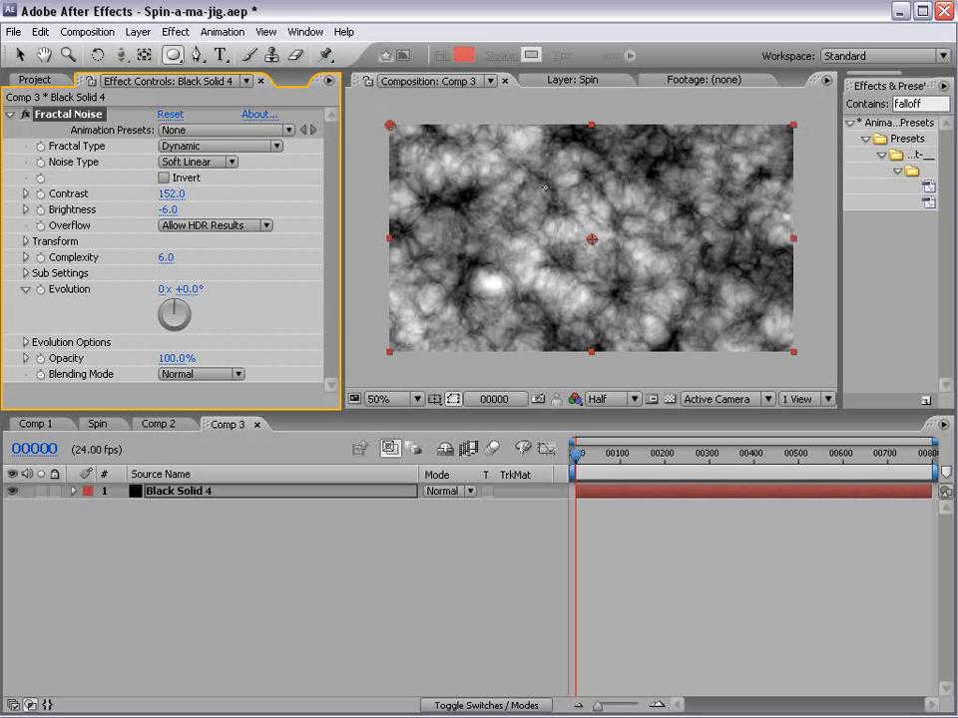
scroll(599, 284, "up", 1)
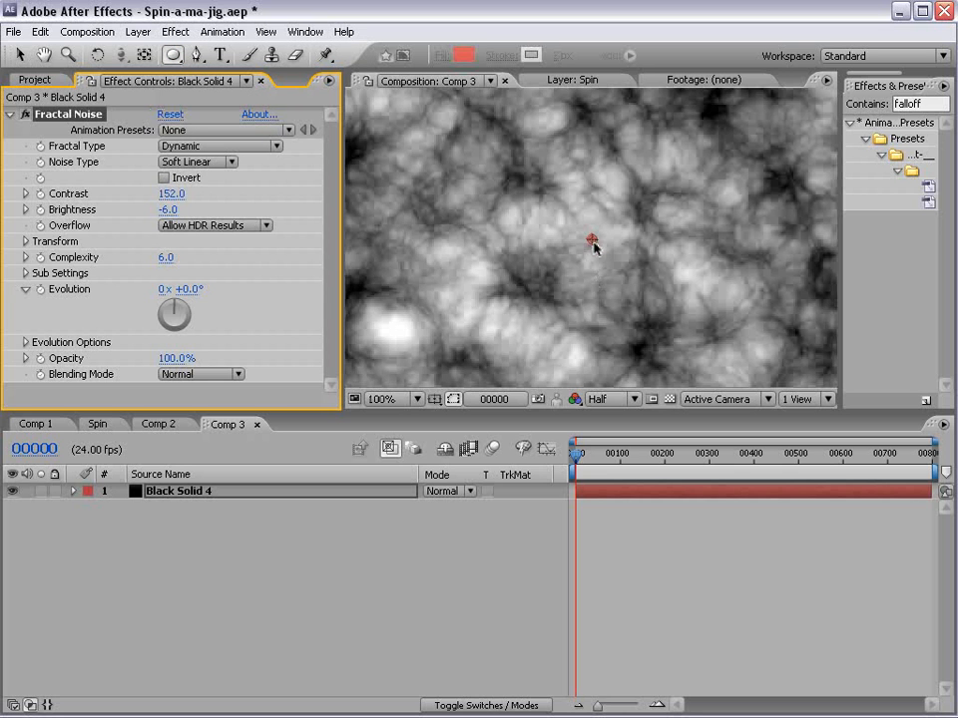
scroll(591, 242, "down", 1)
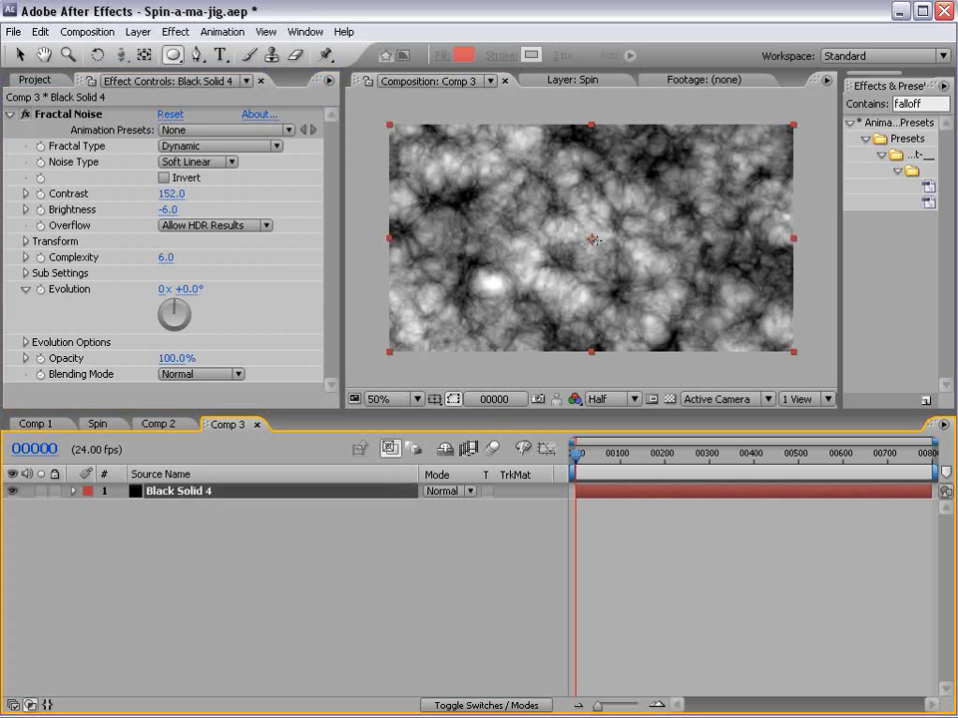
left_click_drag(591, 240, 677, 324)
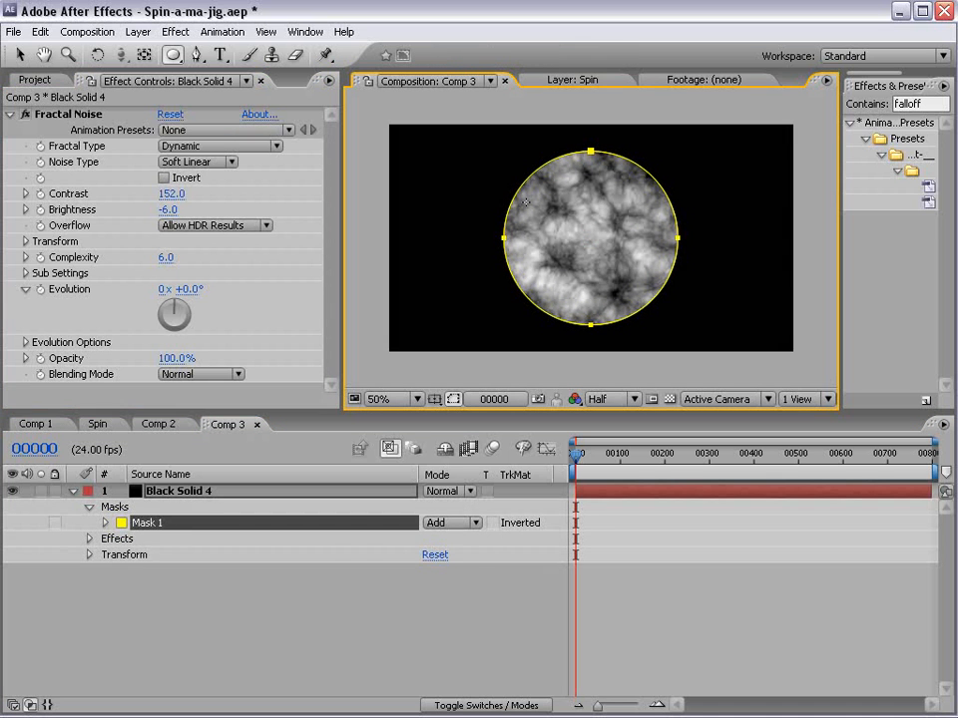
- Feather the circular mask by 93 pixels and show the composition's transparency grid
key("f")
key("f")
key("f")
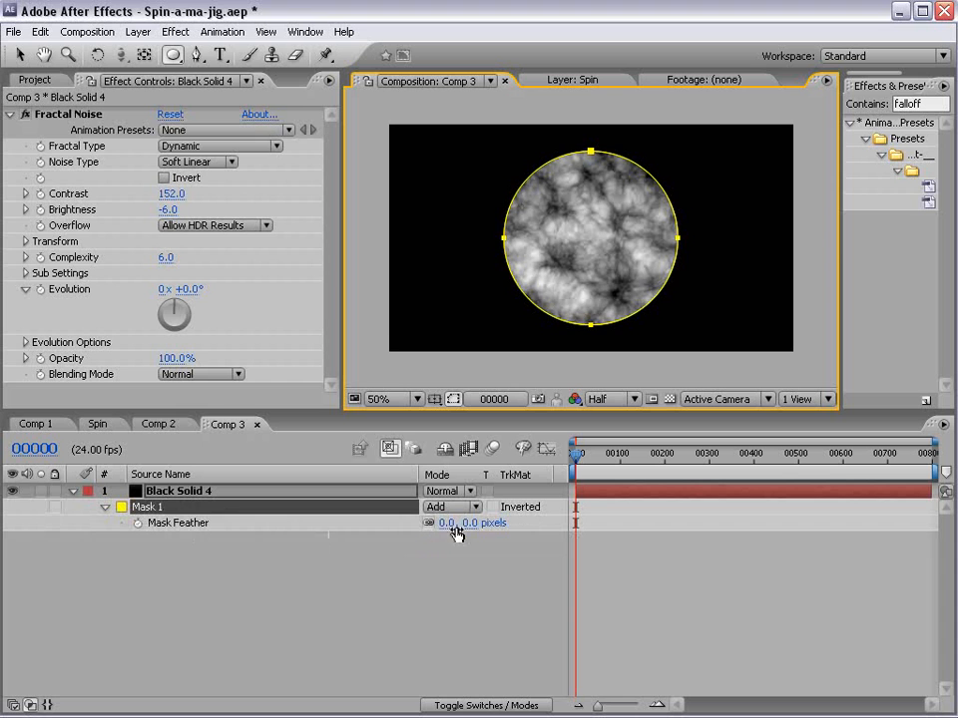
left_click_drag(477, 526, 551, 516)
left_click(658, 569)
left_click(667, 401)
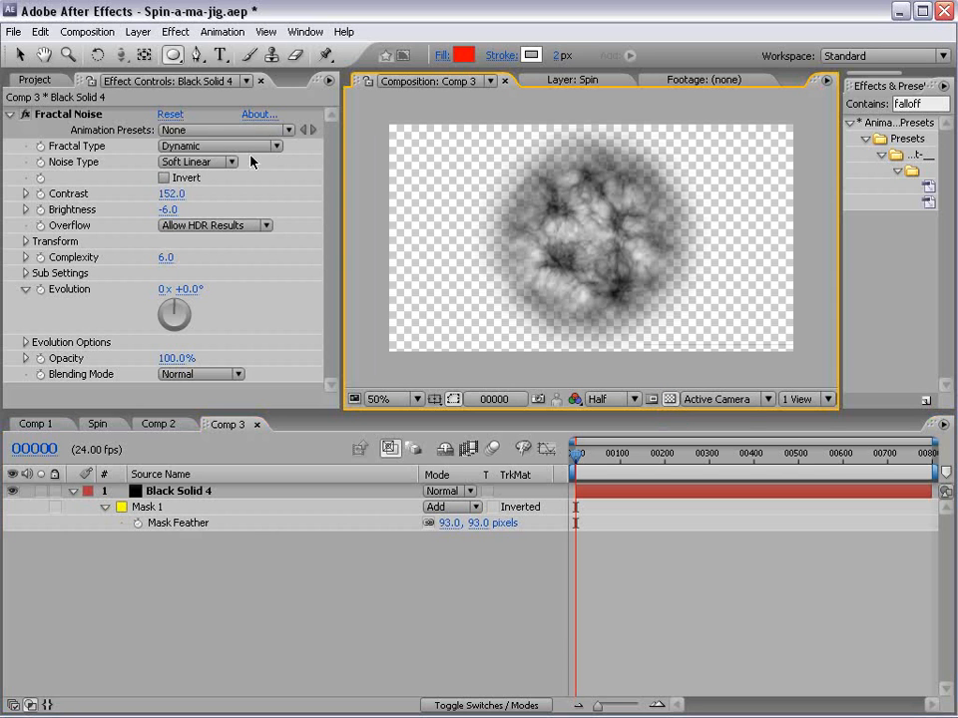
- Set the Fractal Noise blending mode on the black solid to None, then deselect the layer
left_click(166, 490)
left_click(185, 375)
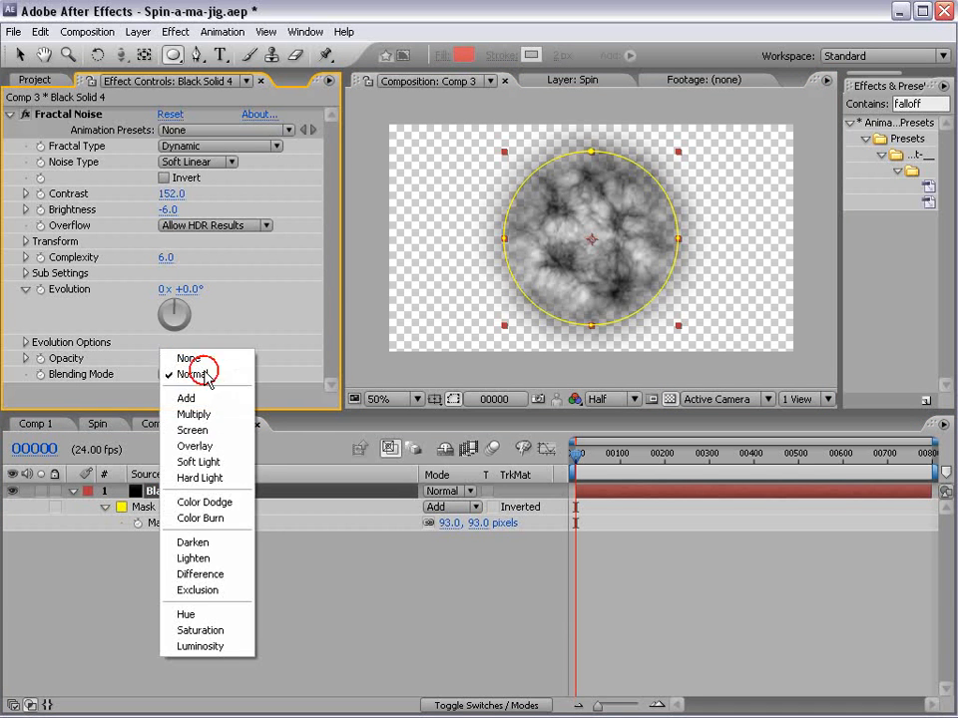
left_click(199, 361)
left_click(626, 551)
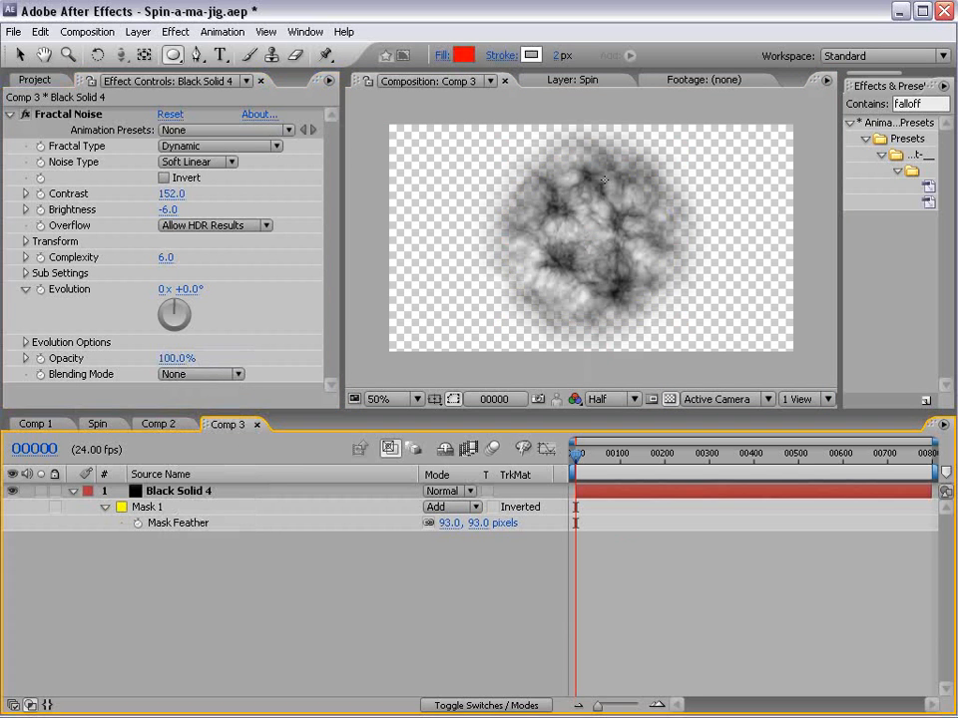
- Try the Normal blending mode for the black solid's Fractal Noise and return it to None
key("v")
left_click(205, 491)
left_click(190, 374)
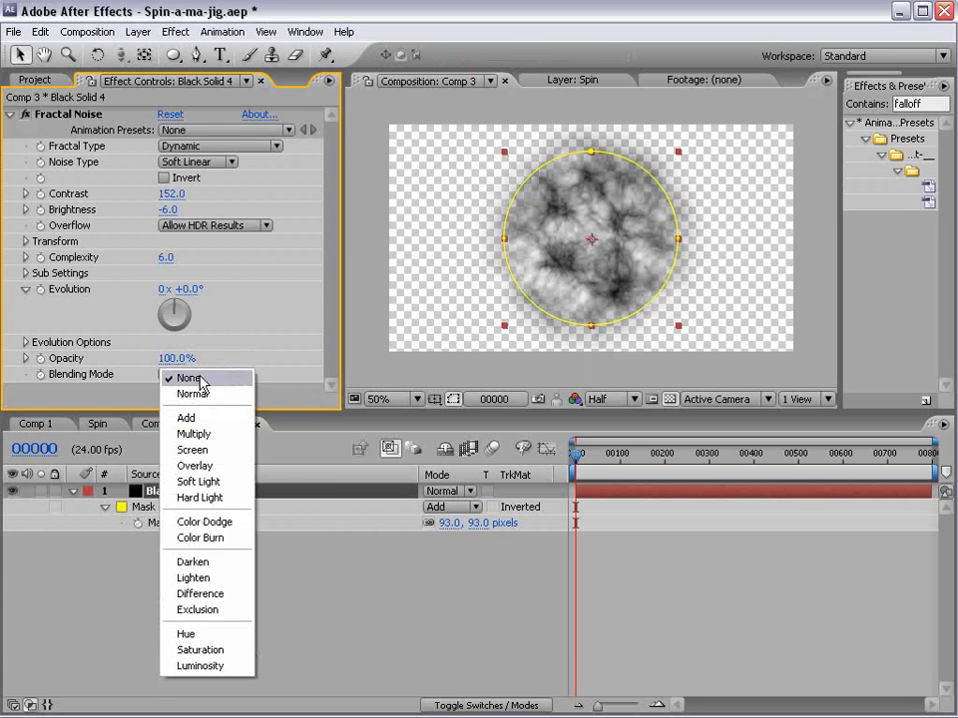
left_click(200, 393)
left_click(189, 374)
left_click(190, 359)
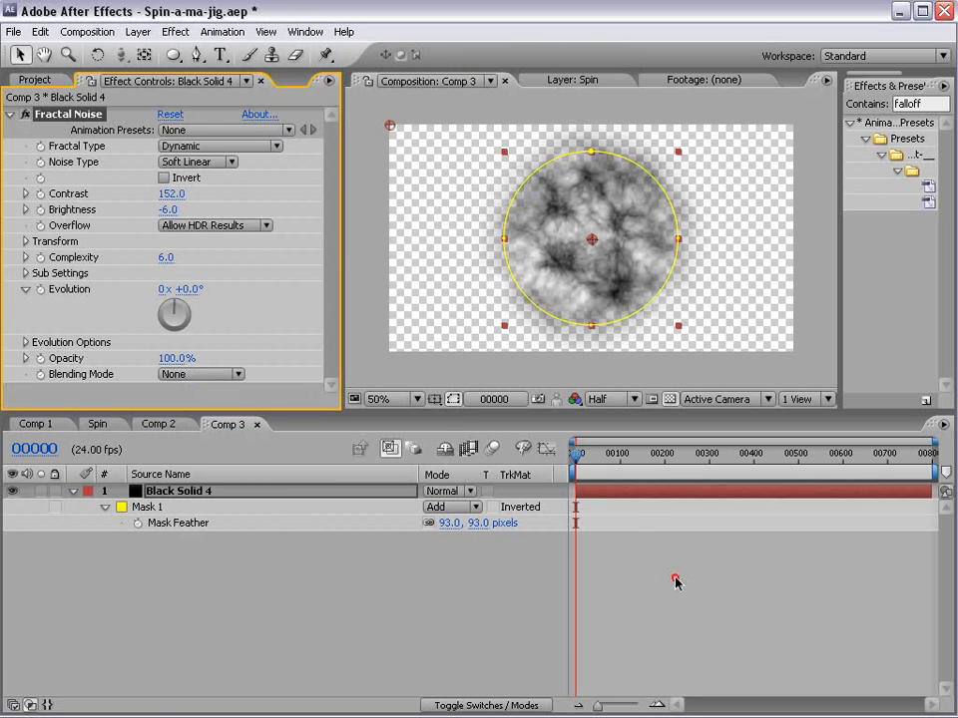
left_click(675, 581)
- Change the black solid's color to red (D50000) in its solid settings
left_click(138, 31)
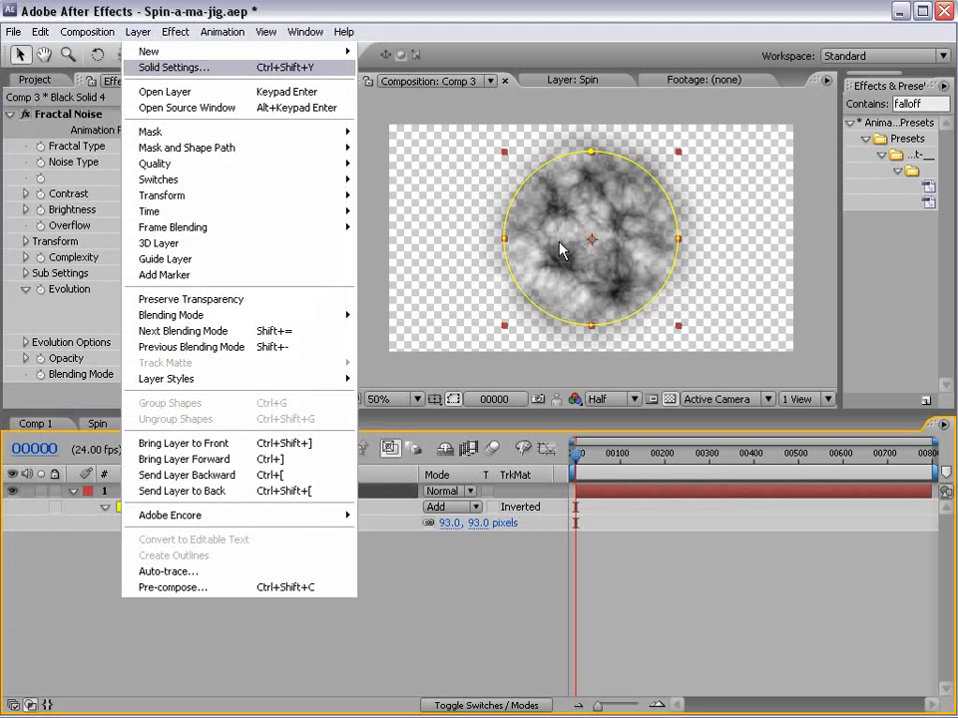
left_click(200, 65)
left_click(464, 570)
left_click(473, 321)
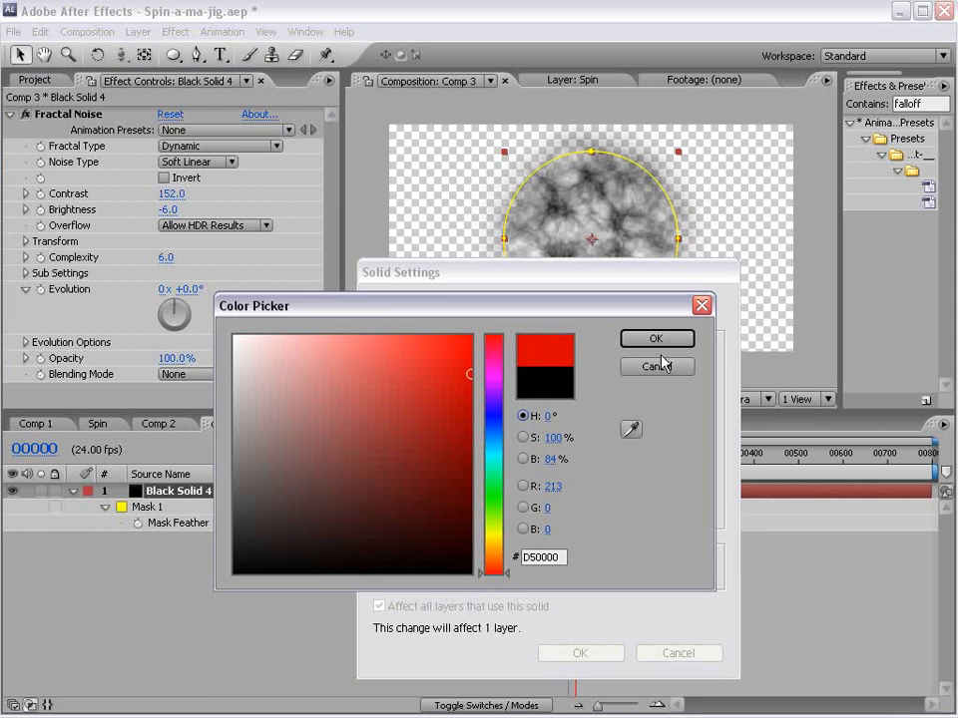
left_click(641, 339)
left_click(583, 654)
- Try the Fractal Noise blending mode Normal on the red solid and switch it back to None
left_click(214, 375)
left_click(170, 393)
left_click(183, 373)
left_click(195, 359)
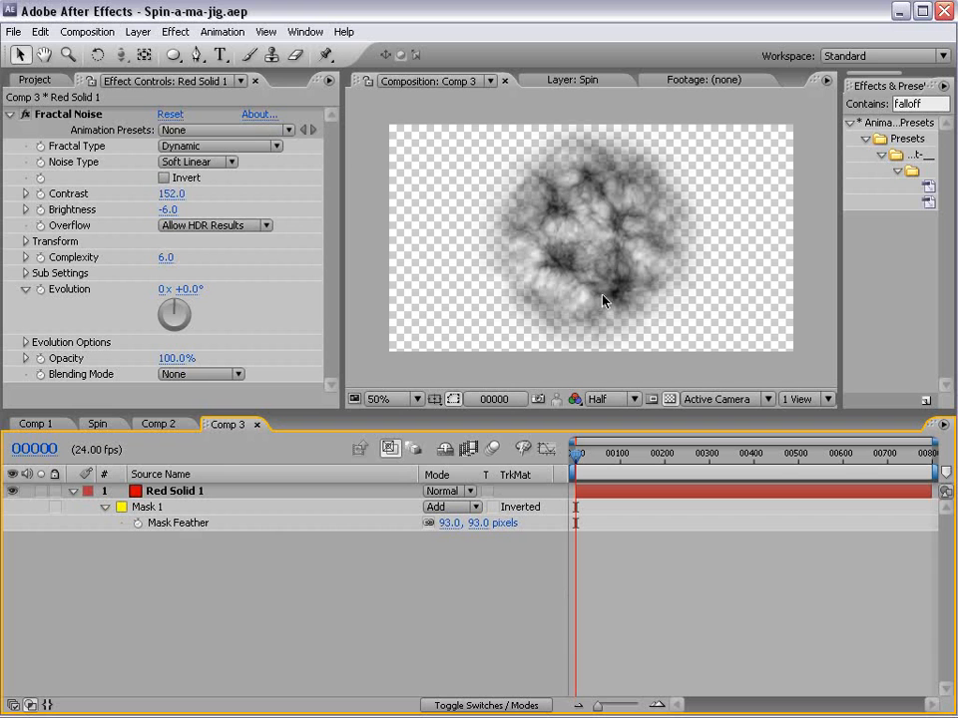
- Create a black solid named bg and place it beneath the red noise solid
left_click(582, 279)
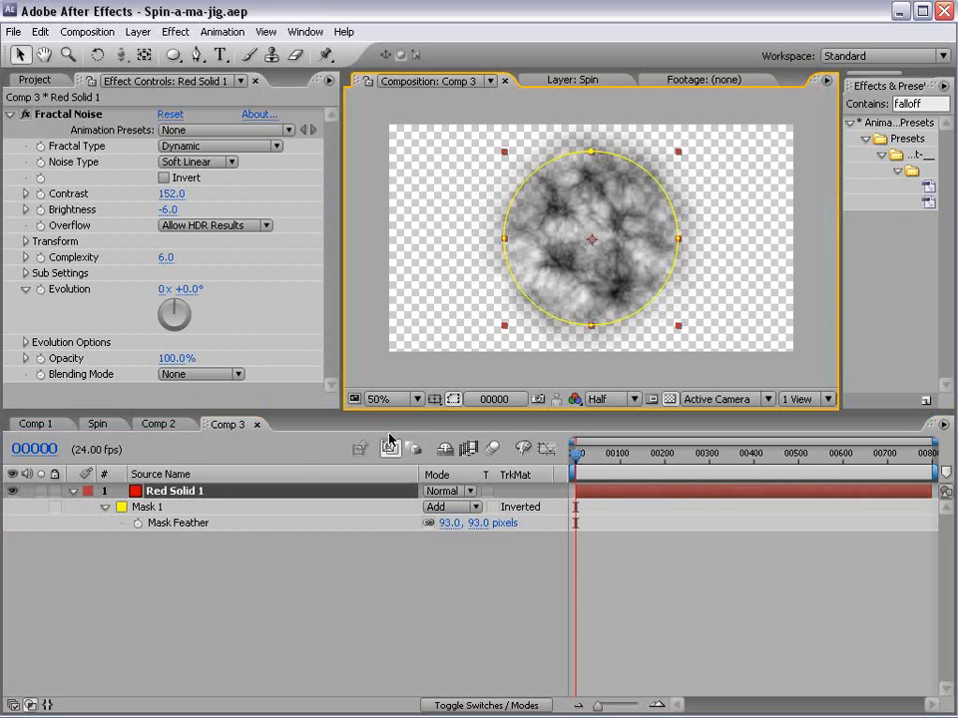
left_click(138, 32)
mouse_move(160, 51)
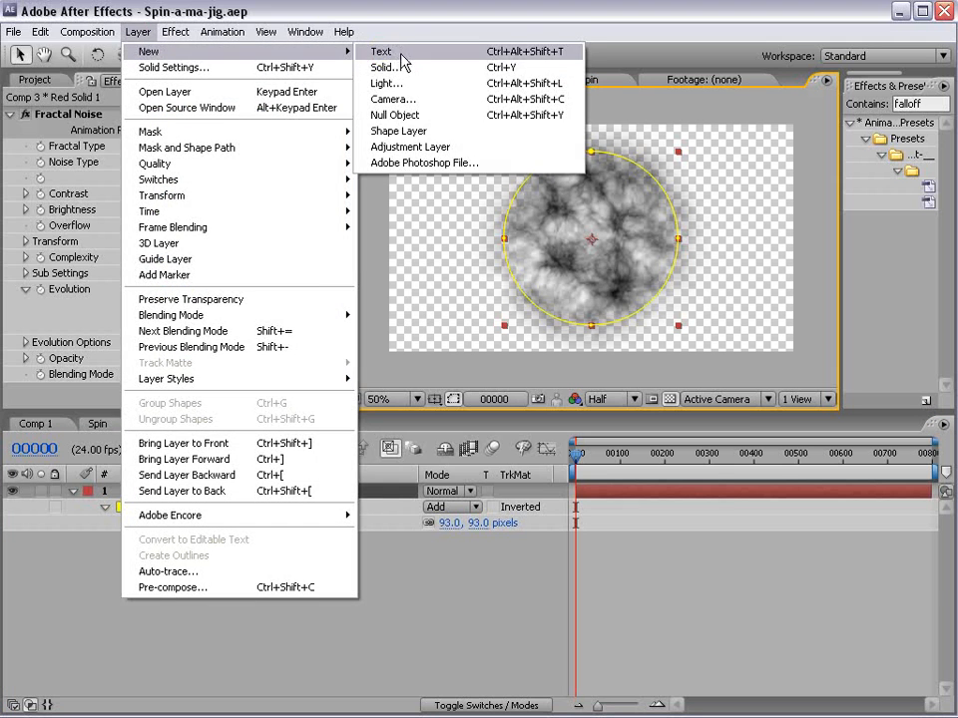
left_click(397, 74)
left_click(466, 573)
left_click_drag(404, 555, 471, 574)
key("Return")
type("bg")
left_click(580, 615)
left_click_drag(153, 491, 149, 591)
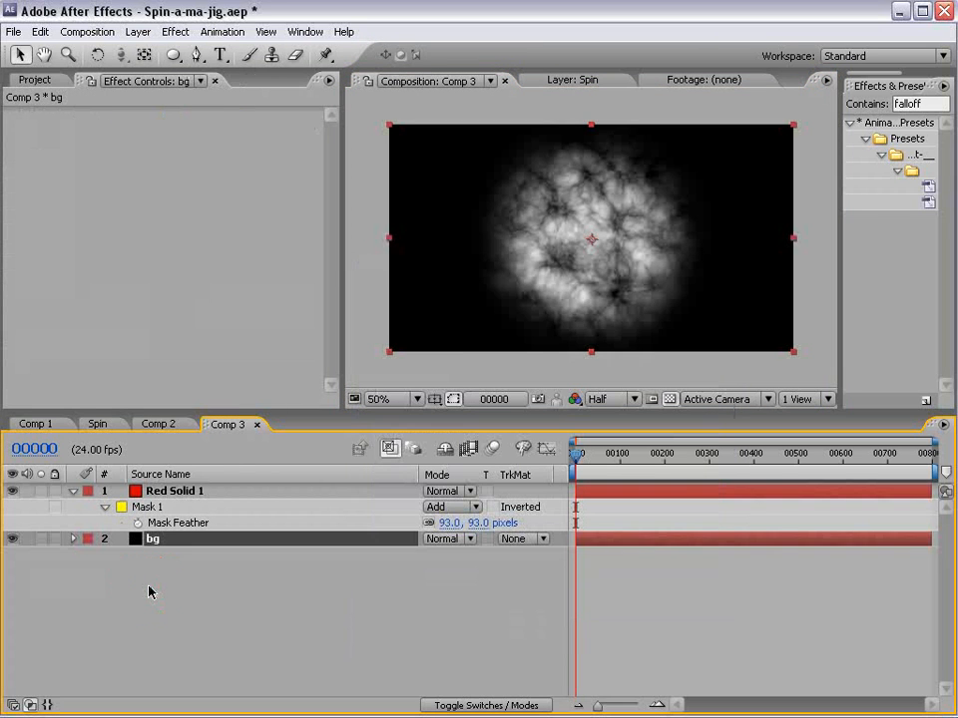
- Contract the red solid's circular mask by setting its expansion to -29 pixels
left_click(188, 492)
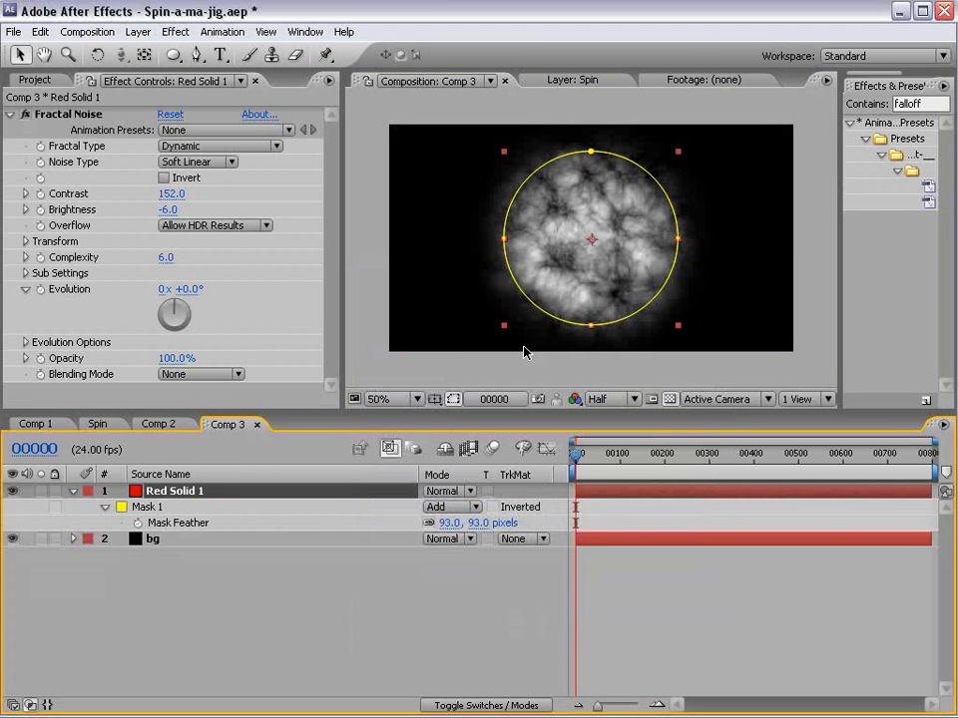
left_click(105, 507)
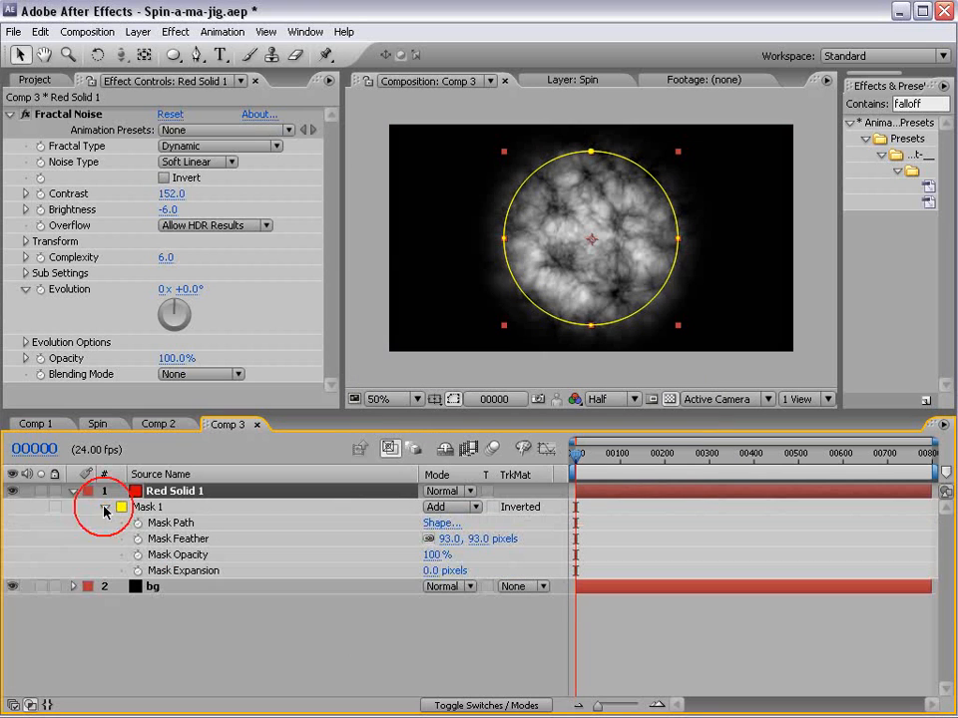
left_click_drag(432, 571, 407, 570)
left_click(666, 641)
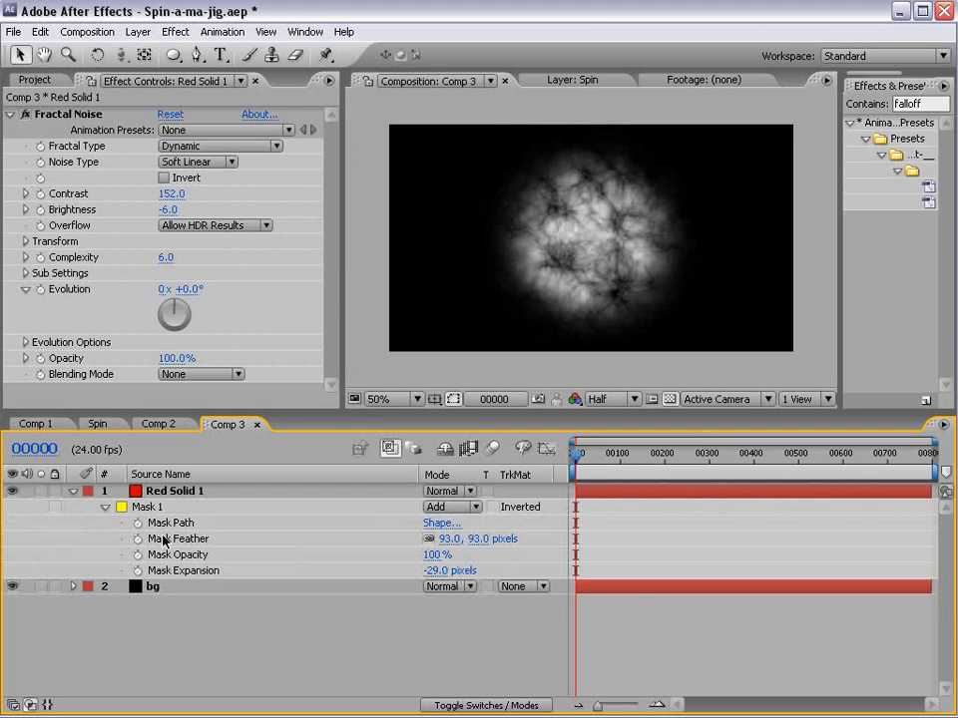
- Animate the red solid's Fractal Noise Evolution with the expression time*250
left_click(181, 494)
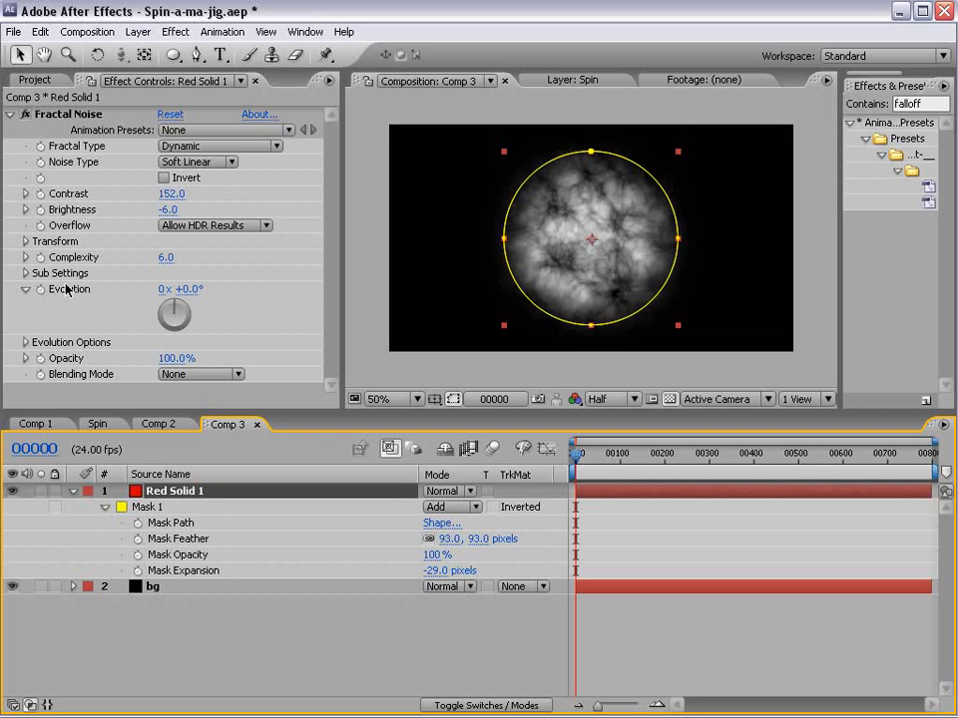
left_click_drag(192, 291, 74, 314)
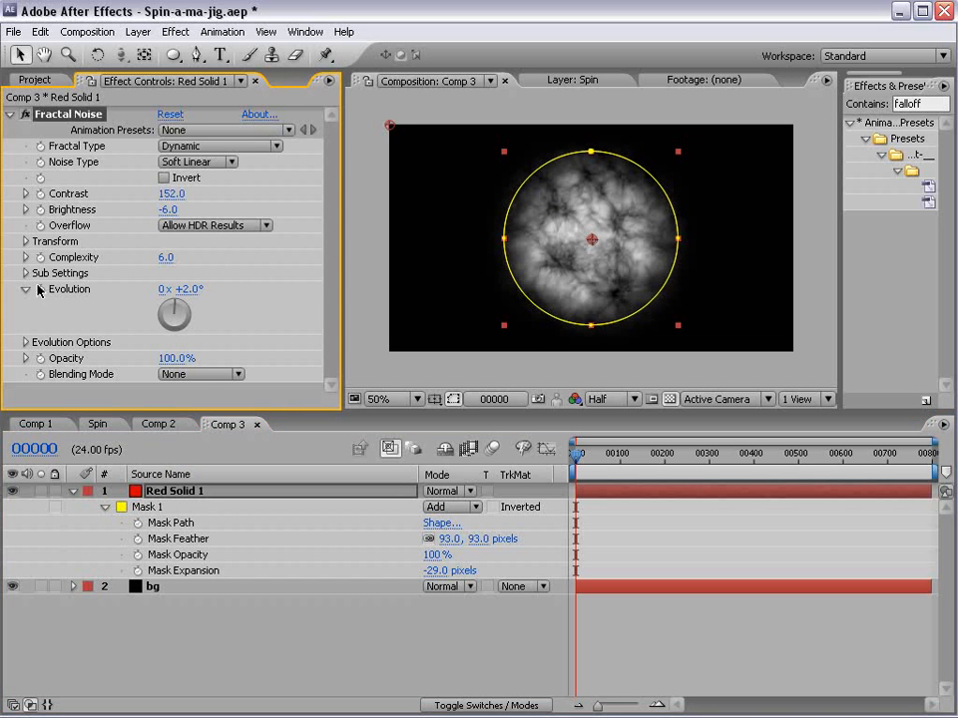
left_click(40, 289, "alt")
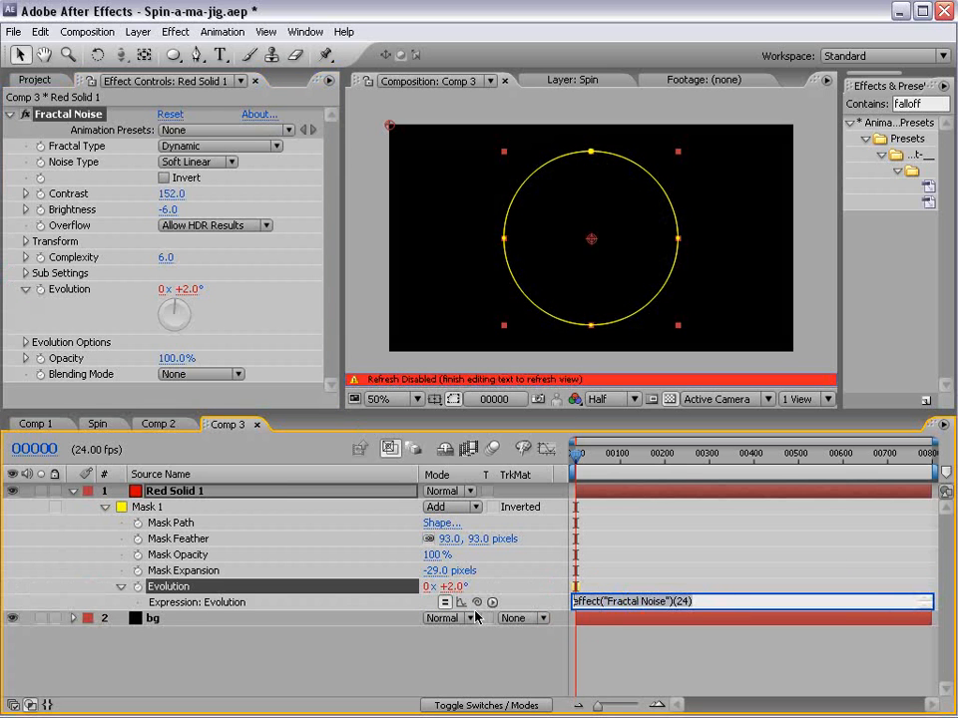
type("time")
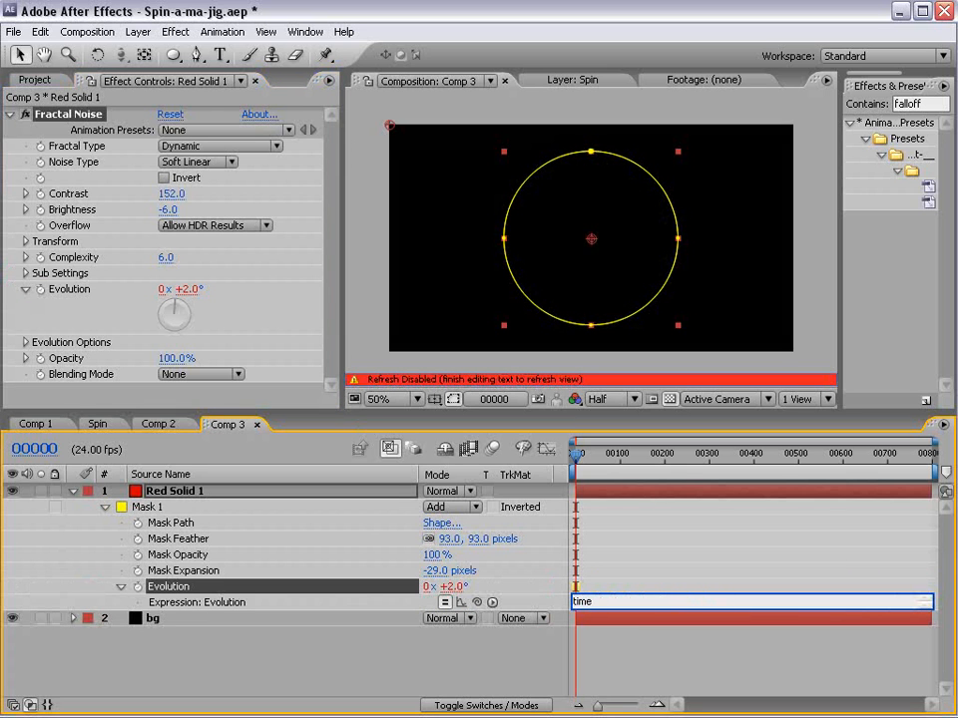
type("*250")
left_click(626, 653)
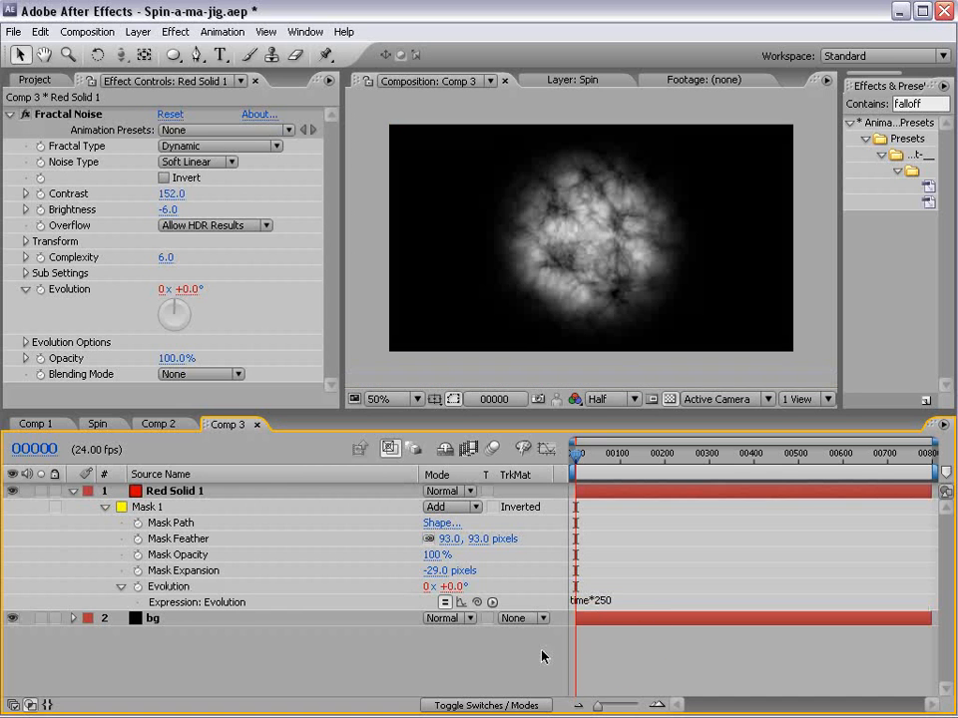
- Examine the spinning rings in Comp 1 around frame 41 and return to Comp 3
mouse_move(575, 466)
left_mouse_down()
mouse_move(649, 465)
mouse_move(576, 469)
left_mouse_up()
left_click(40, 424)
mouse_move(711, 462)
left_mouse_down()
mouse_move(694, 462)
mouse_move(728, 461)
mouse_move(708, 461)
left_mouse_up()
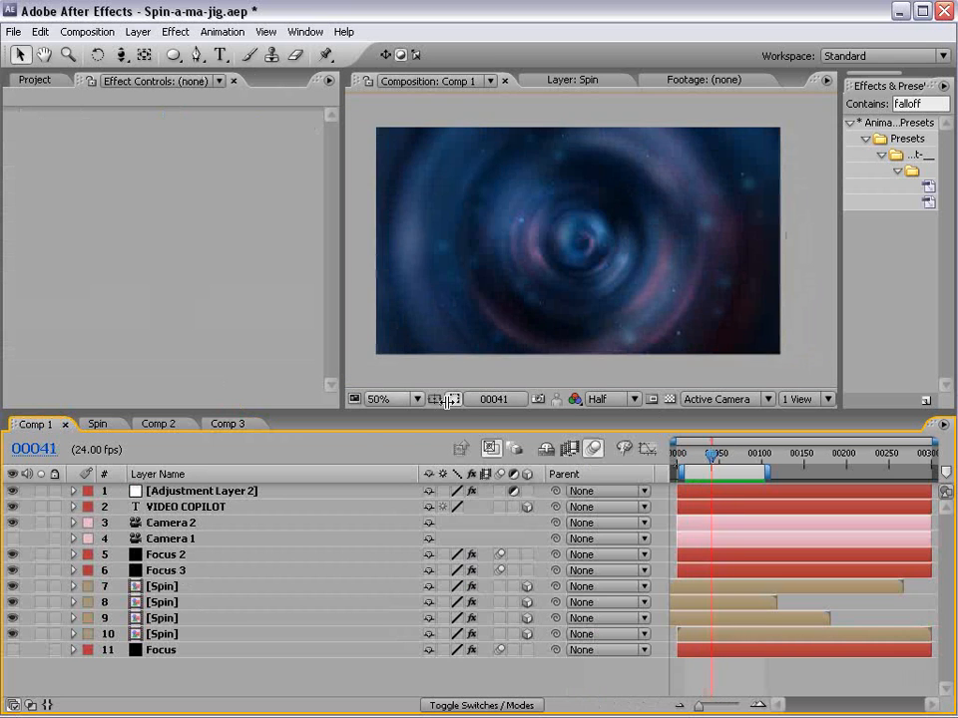
left_click(227, 424)
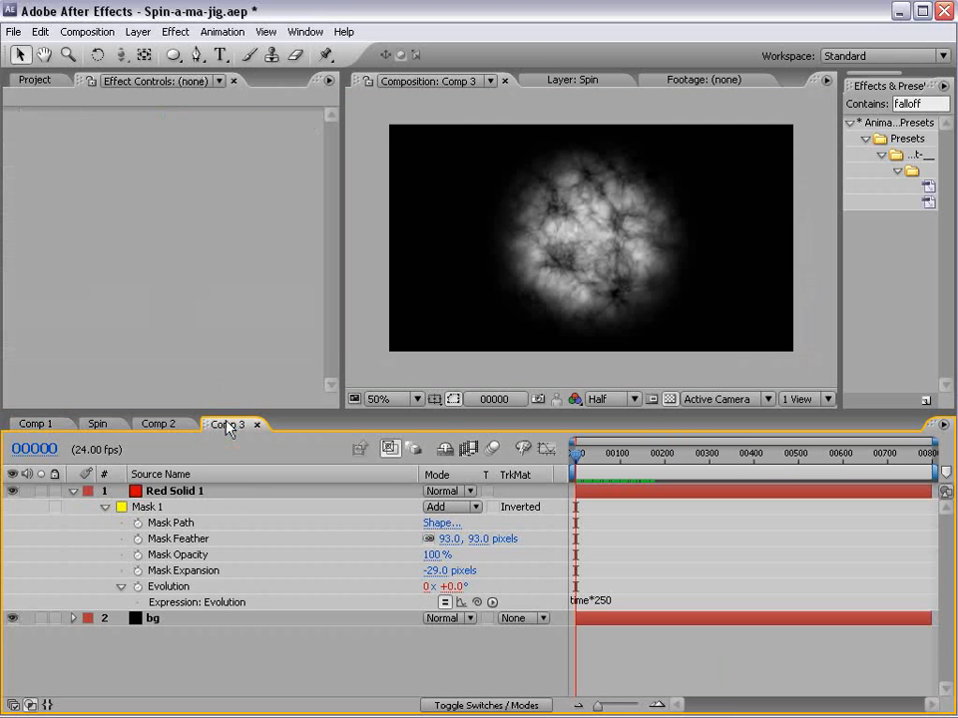
- Collapse the red solid's properties and duplicate the layer
left_click(72, 491)
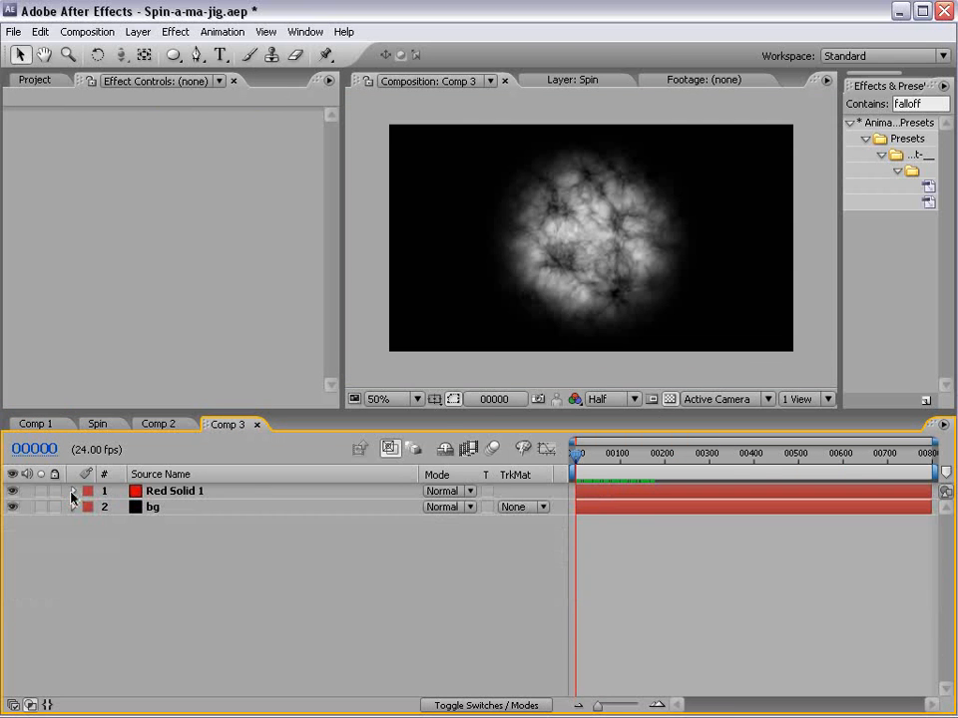
left_click(161, 492)
left_click(172, 512)
left_click(165, 491)
key("ctrl+d")
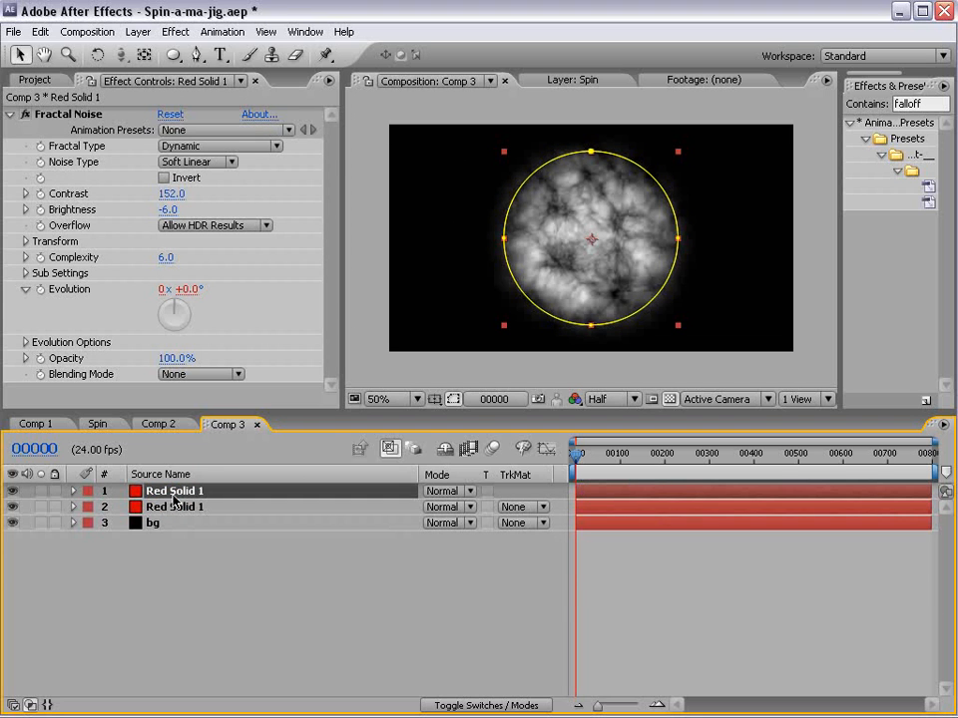
- Reverse the duplicate solid's noise animation by changing its Evolution expression to time*-250
key("e")
key("e")
left_click(621, 540)
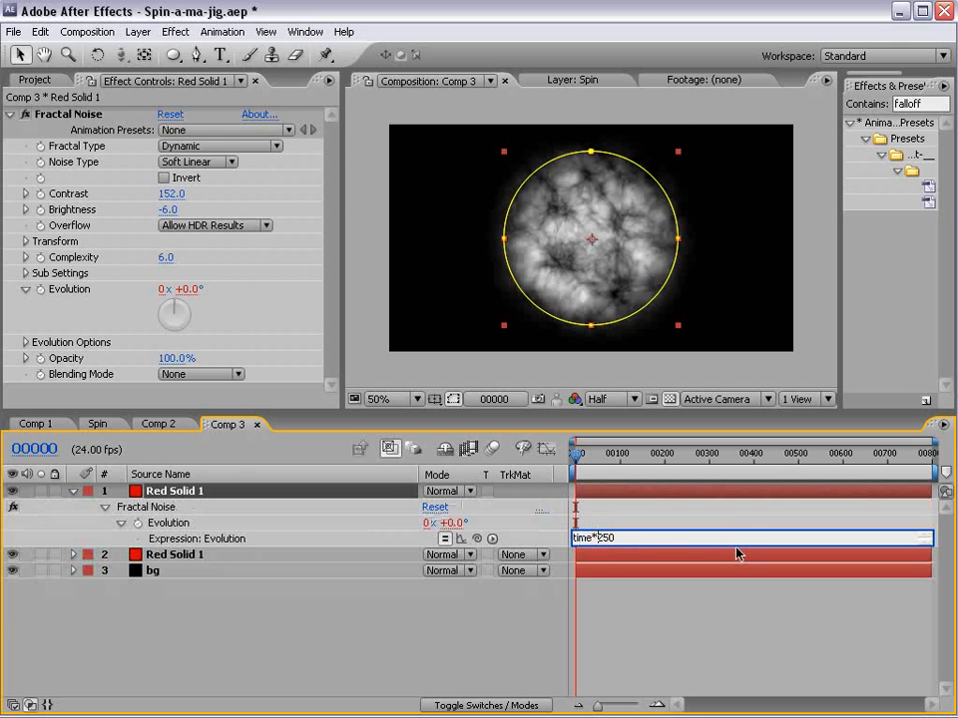
left_click(599, 538)
type("-")
left_click(712, 602)
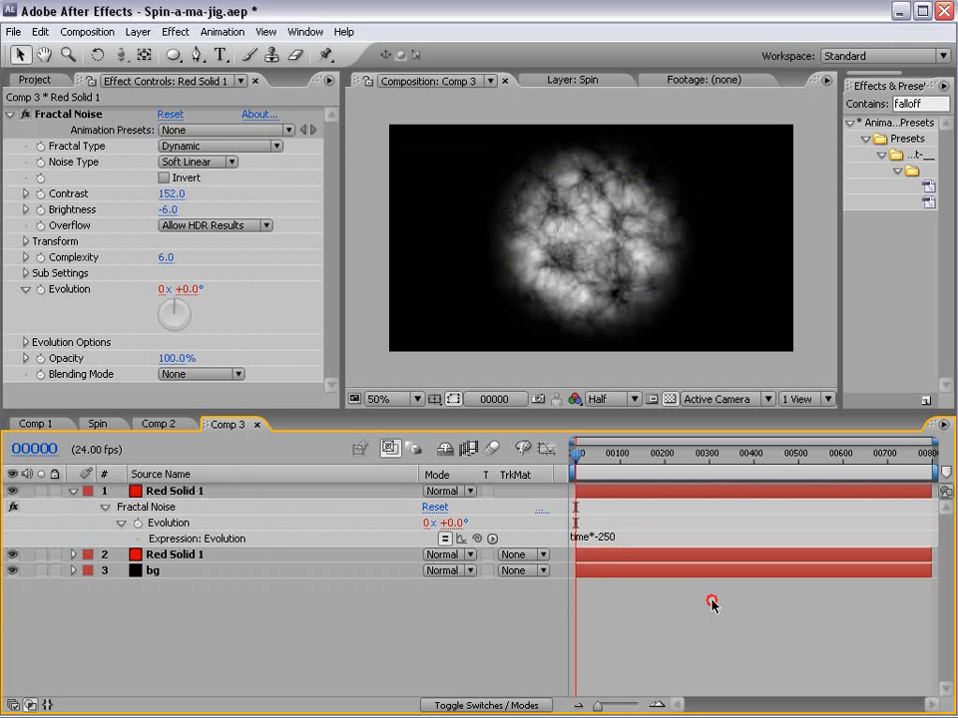
- Scrub to frame 71 and offset the duplicate's Evolution by changing its expression to time*-250+500
left_click_drag(593, 463, 615, 528)
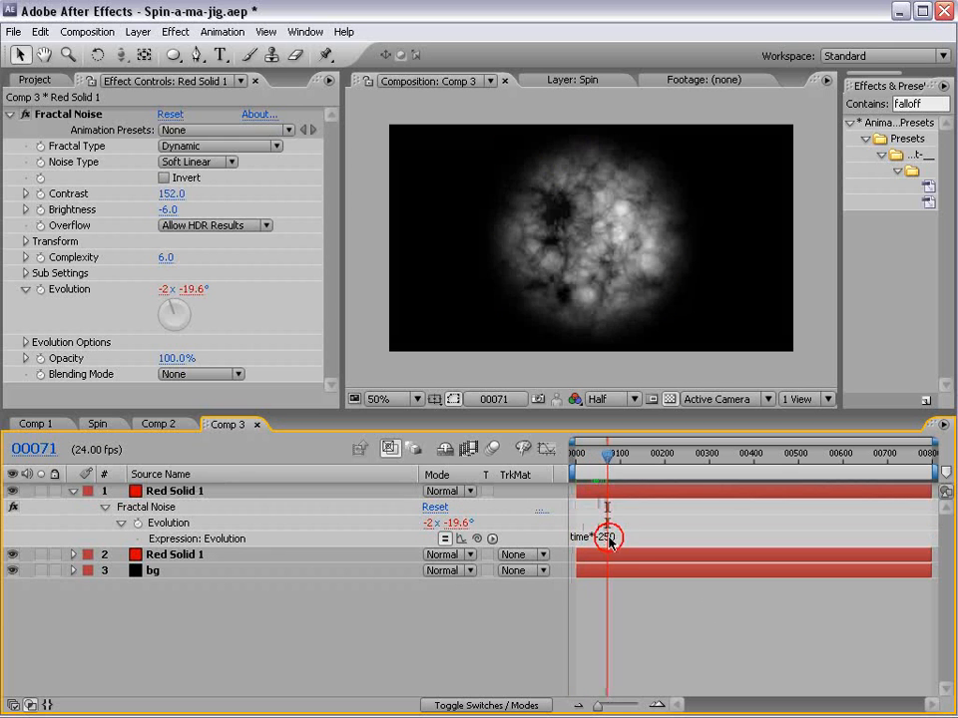
left_click(609, 540)
type("+500")
key("KP_Enter")
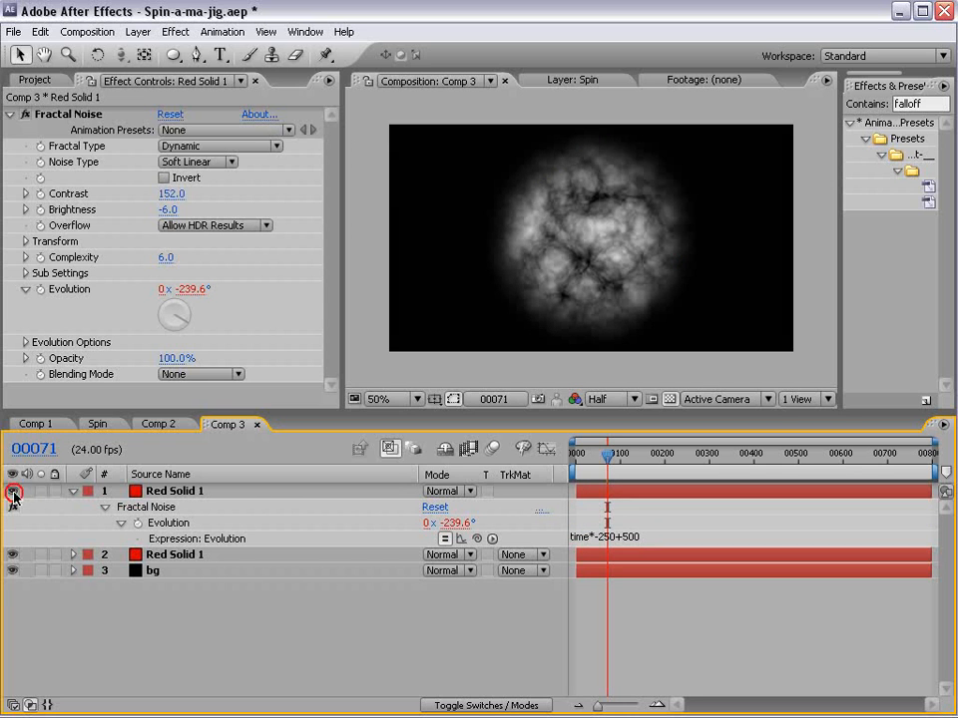
- Set the duplicate red solid's layer mode to Screen and hide the original red solid
left_click(457, 493)
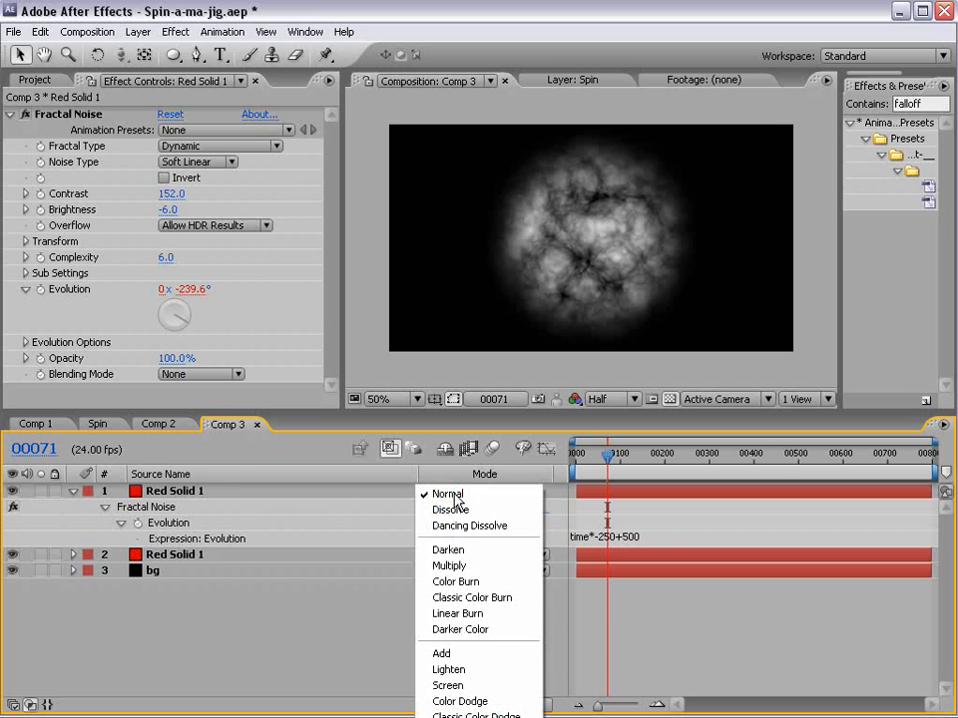
left_click(449, 686)
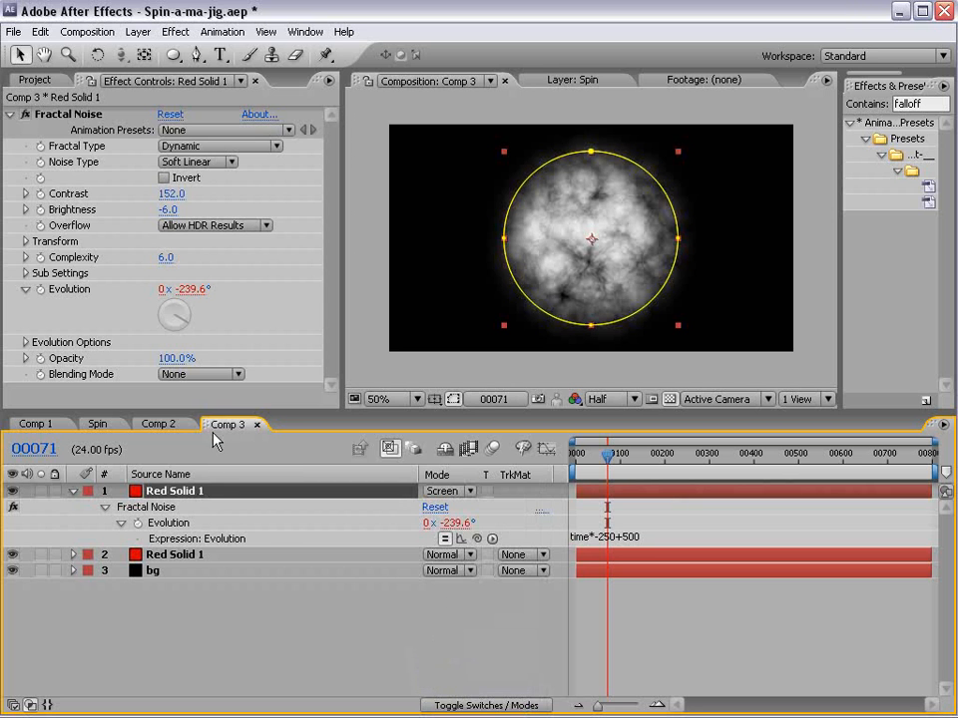
left_click(11, 554)
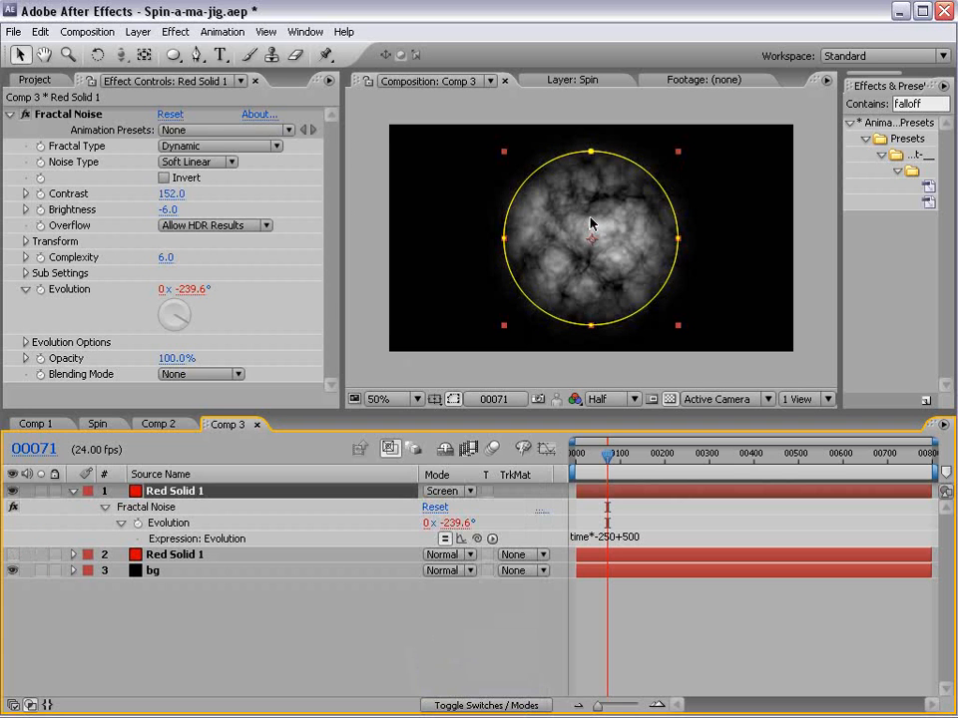
- Invert the Fractal Noise on the duplicate red solid and inspect the result up close
left_click(163, 177)
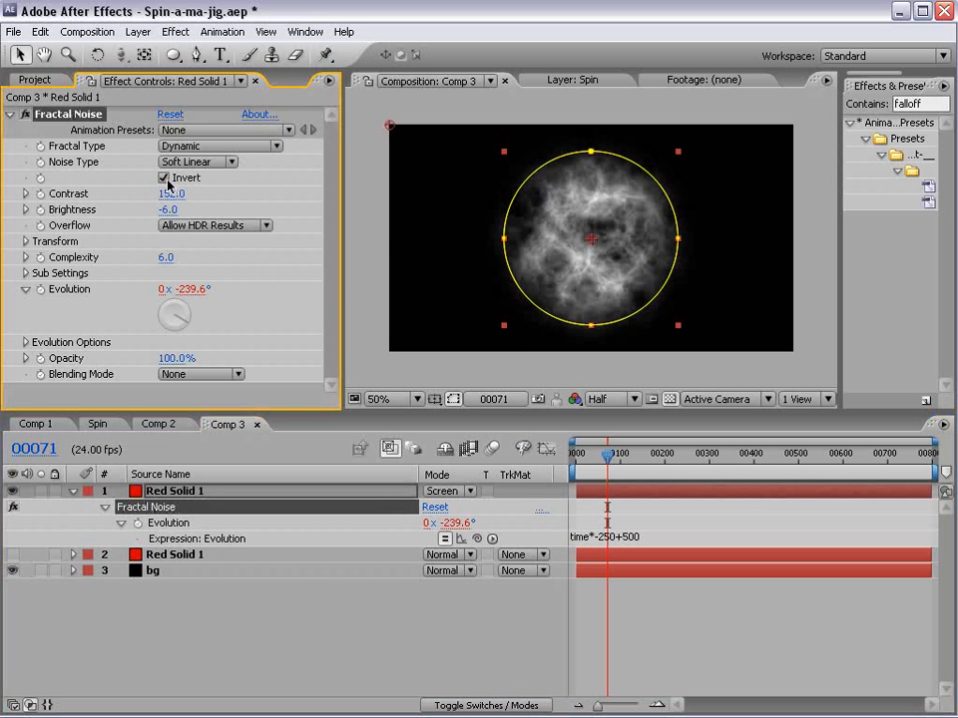
scroll(596, 236, "up", 2)
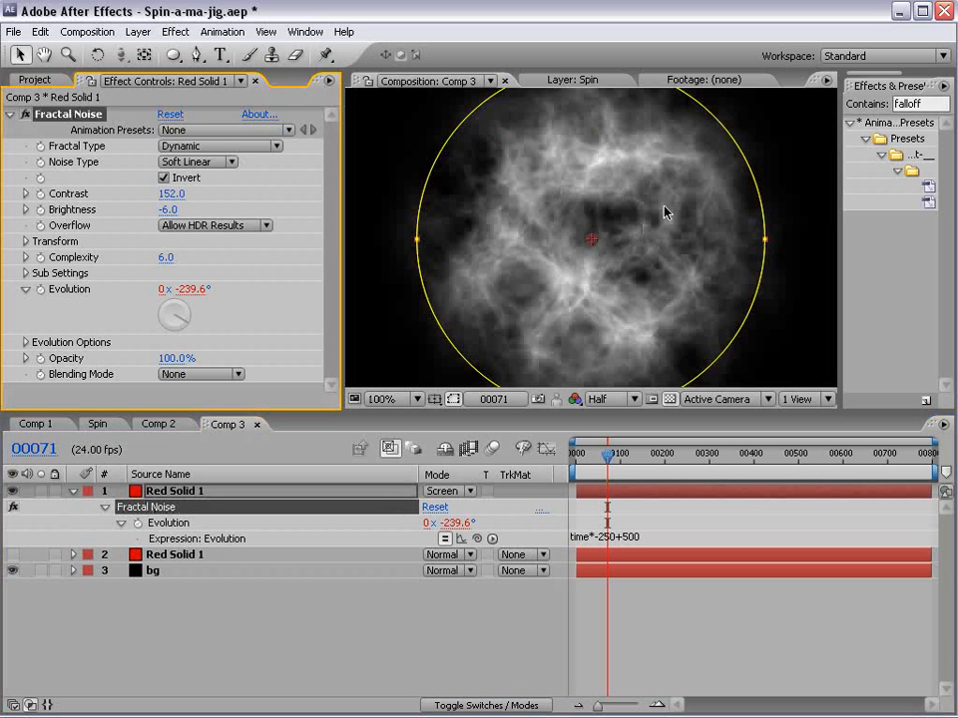
scroll(598, 224, "down", 2)
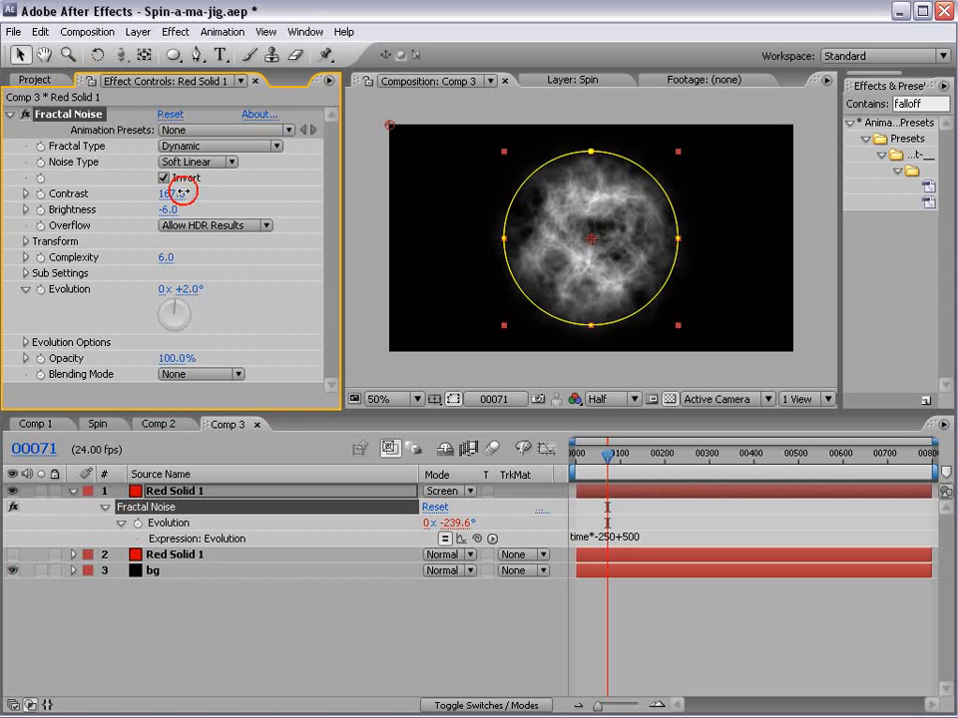
- Set the inverted noise's contrast to 229 and brightness to -41, and reduce its scale for finer detail
left_click_drag(171, 193, 249, 194)
left_click_drag(180, 209, 141, 214)
left_click(25, 242)
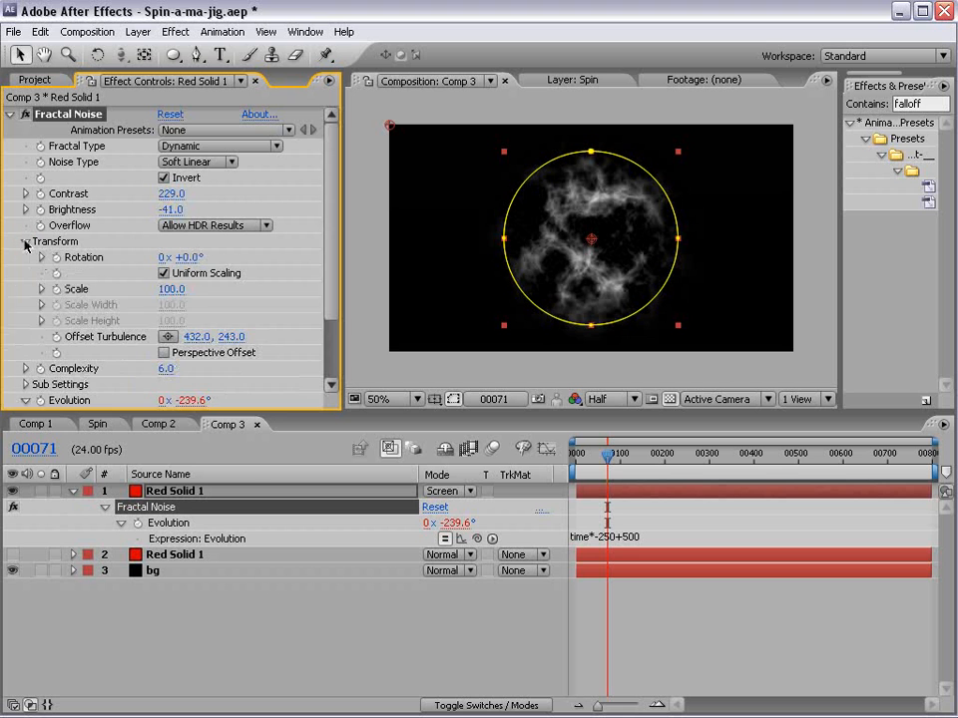
left_click_drag(169, 289, 136, 291)
- Apply a Tint effect to the duplicate red solid and map white to a saturated orange
left_click(174, 31)
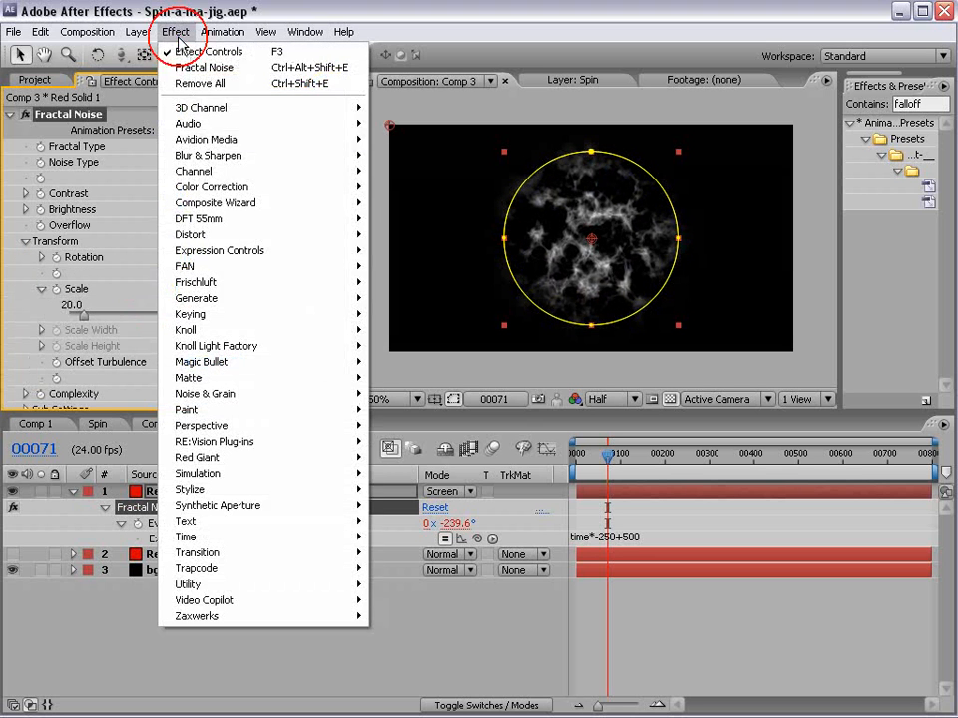
mouse_move(230, 188)
left_click(394, 599)
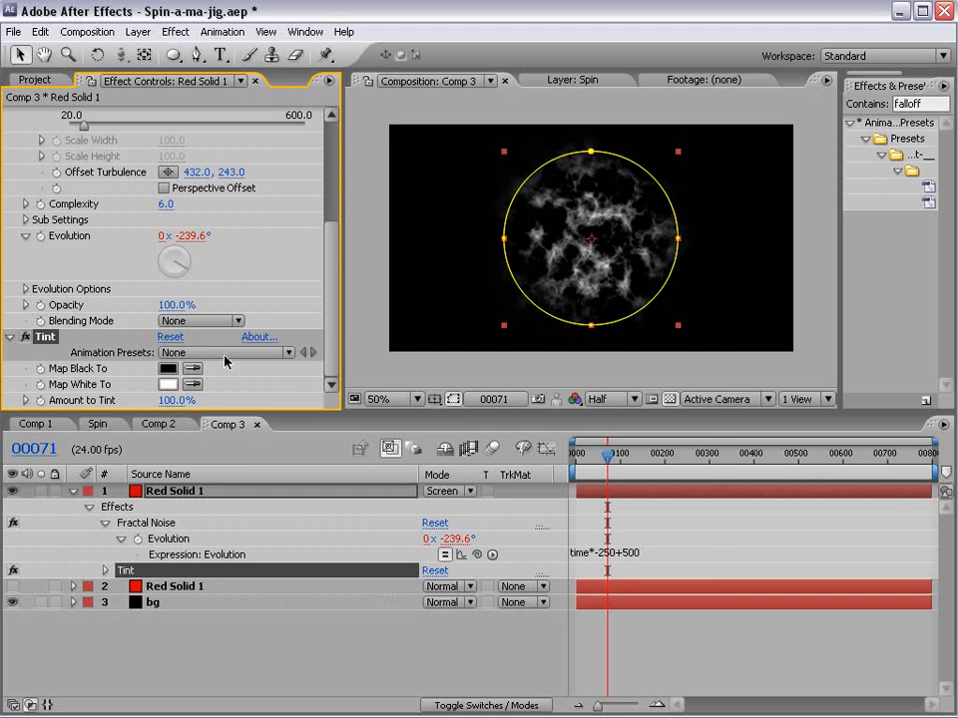
left_click(172, 385)
left_click_drag(393, 466, 470, 404)
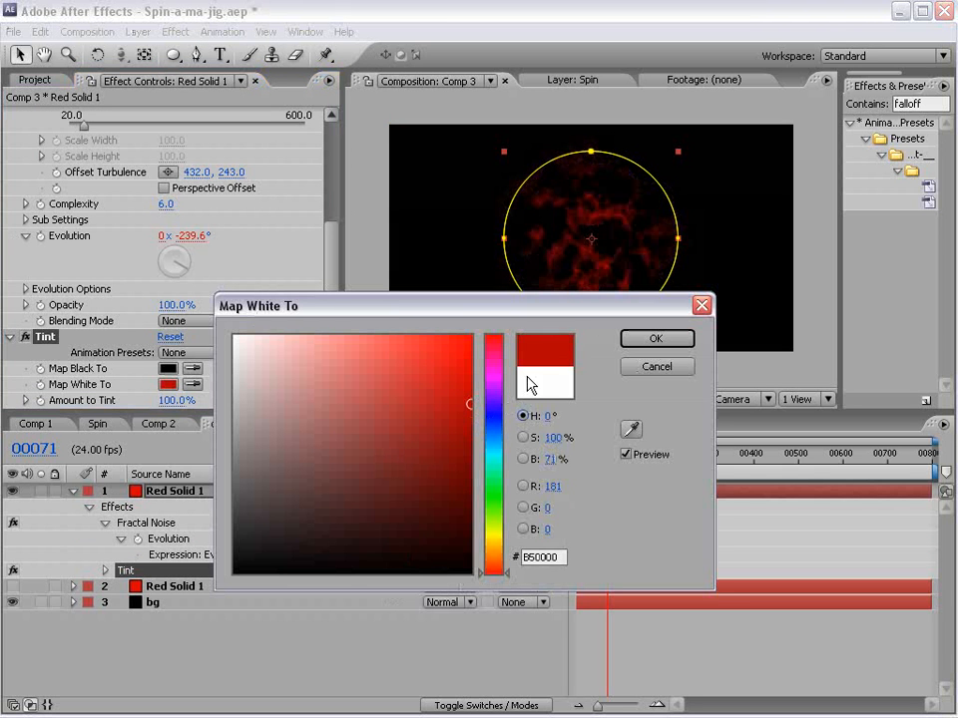
left_click_drag(493, 572, 492, 558)
left_click(471, 384)
left_click(655, 340)
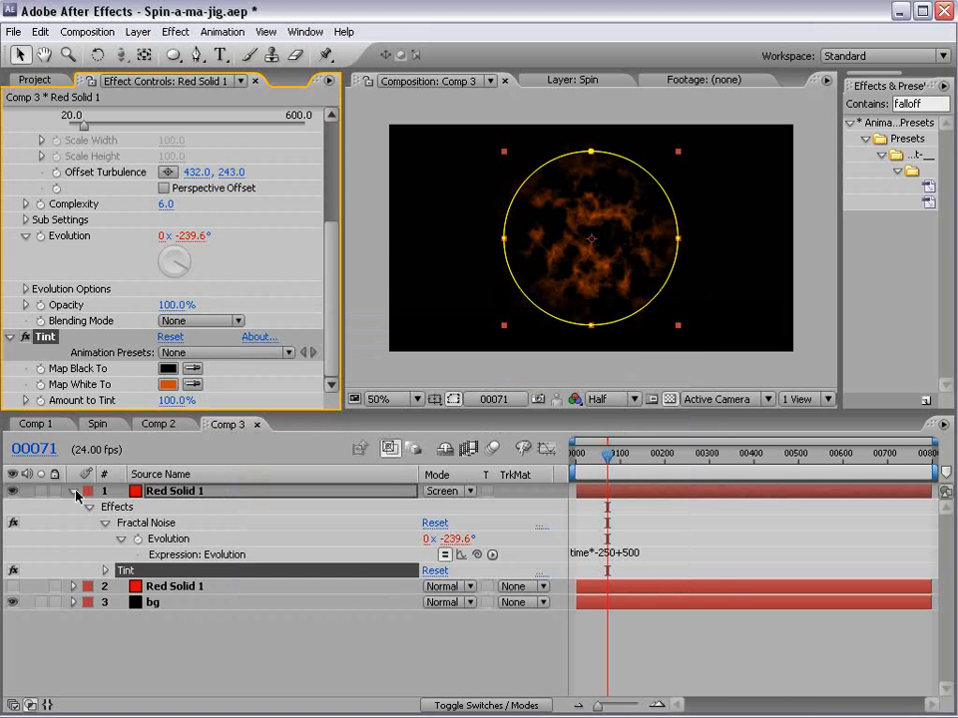
- Show the original red solid again and set its Fractal Noise brightness to -27
left_click(12, 586)
left_click(573, 628)
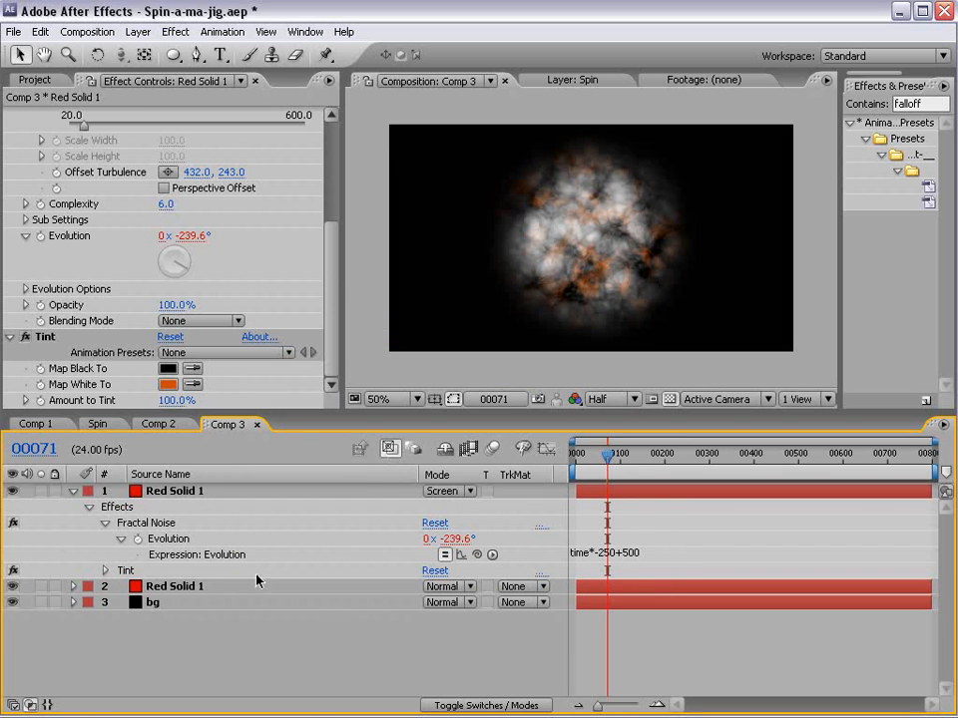
left_click(197, 586)
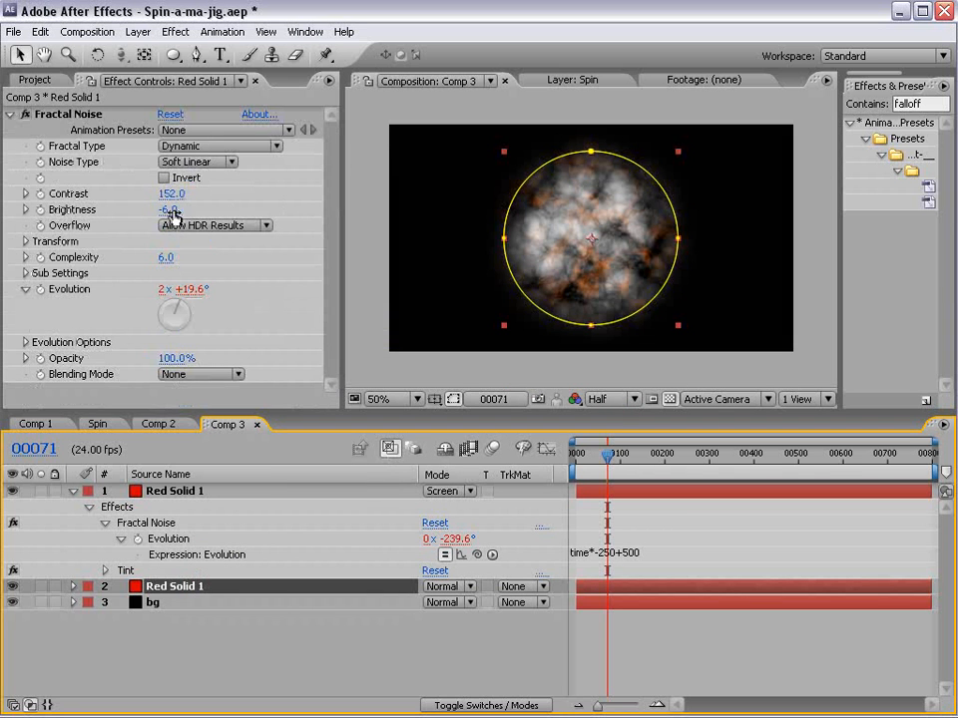
left_click_drag(165, 208, 154, 211)
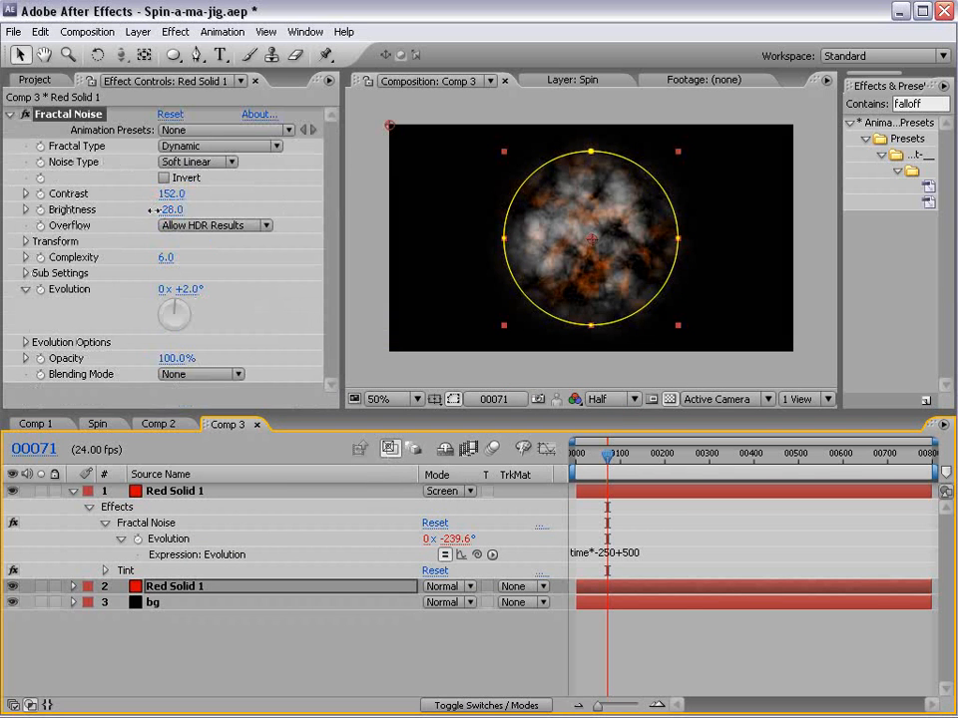
left_click(682, 611)
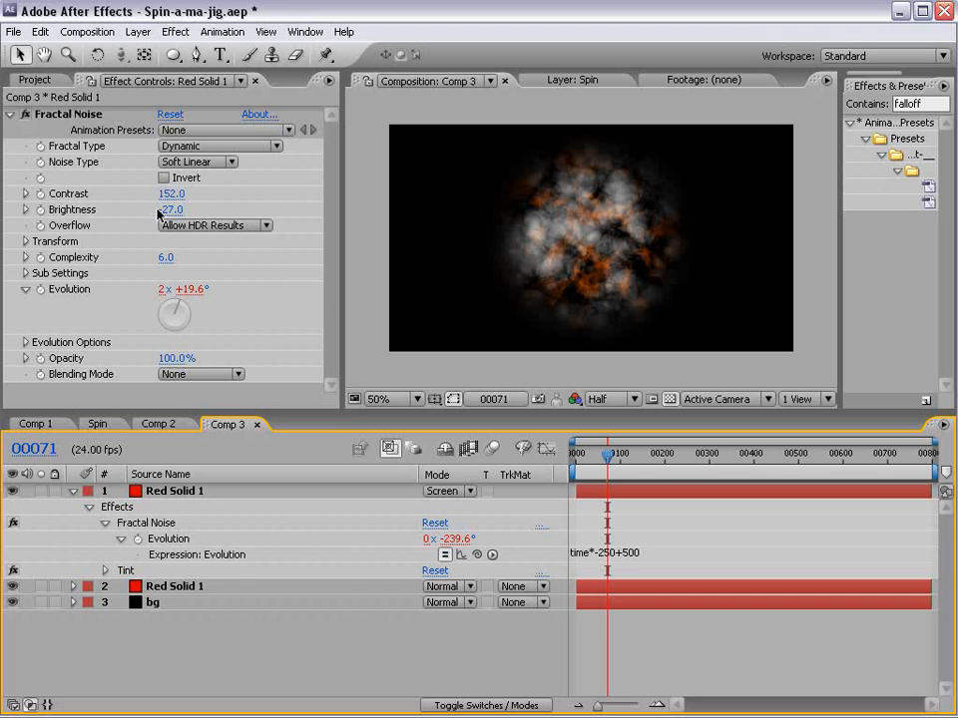
- Raise the original red solid's Fractal Noise contrast to 208, inspect the composite enlarged, and save the project
left_click_drag(170, 194, 226, 193)
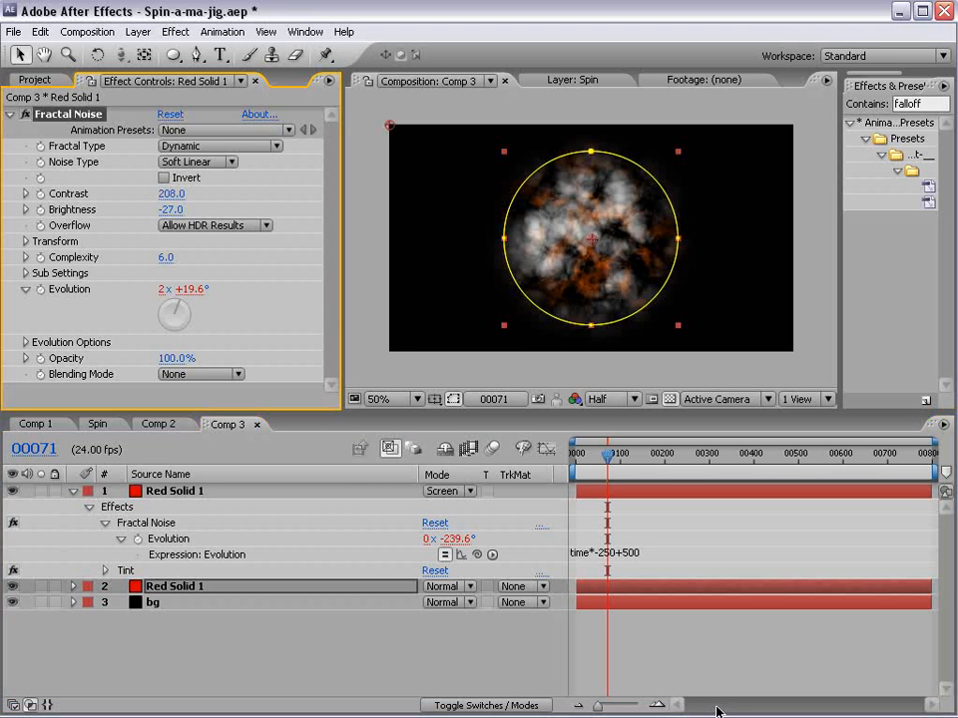
left_click(674, 551)
scroll(655, 309, "up", 1)
key("grave")
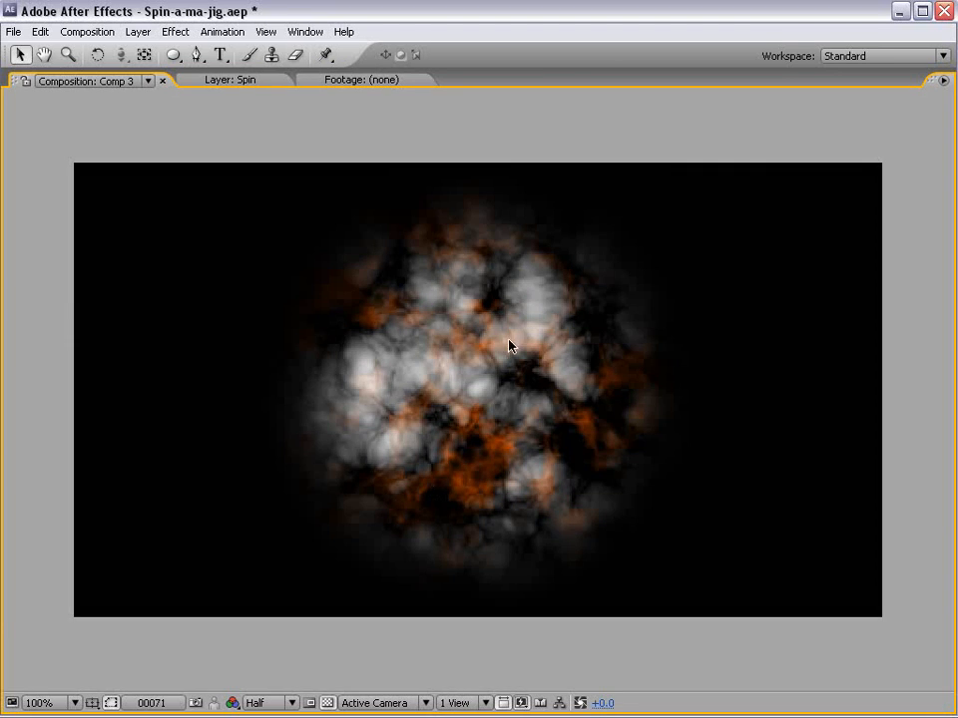
key("grave")
scroll(503, 355, "down", 1)
left_click(678, 663)
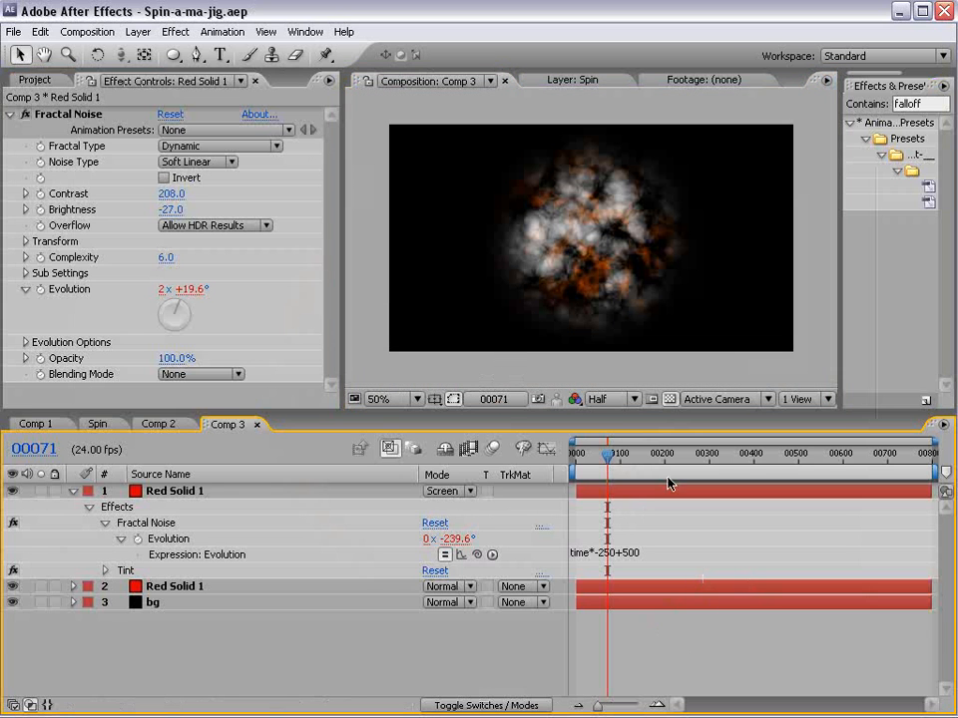
- Add an adjustment layer above the red solids and apply the Radial Blur effect to it
left_click(137, 31)
mouse_move(284, 52)
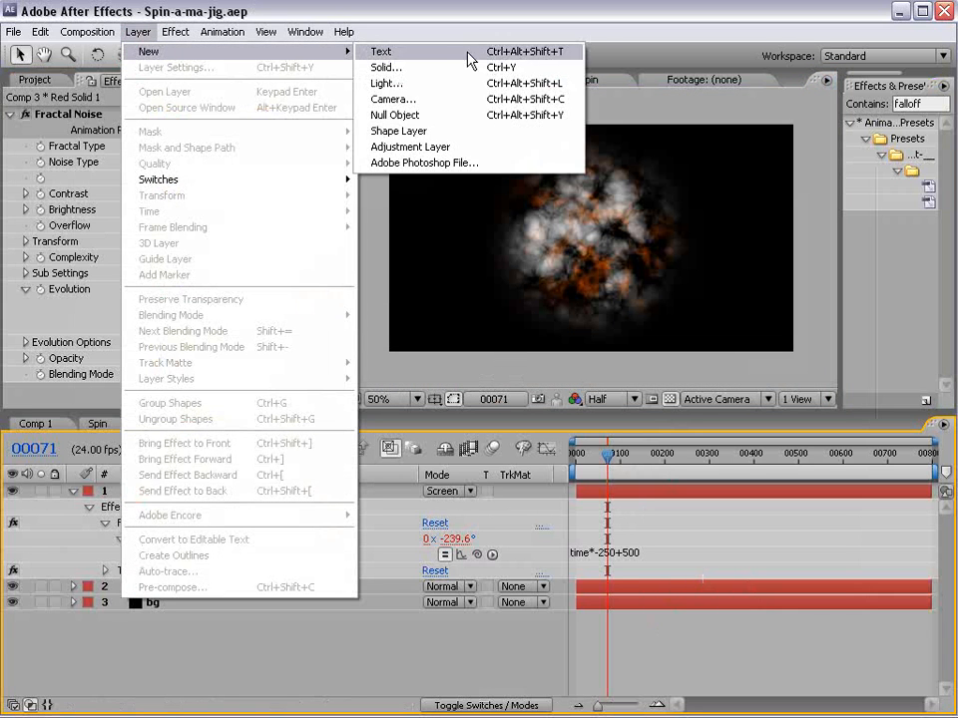
left_click(440, 147)
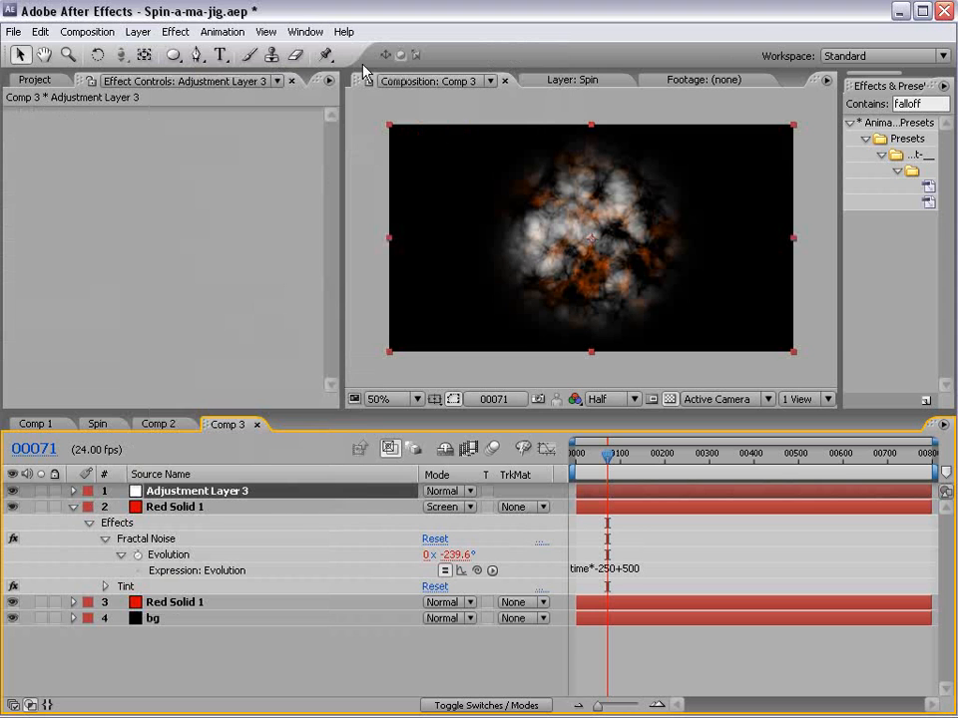
left_click(180, 31)
mouse_move(202, 157)
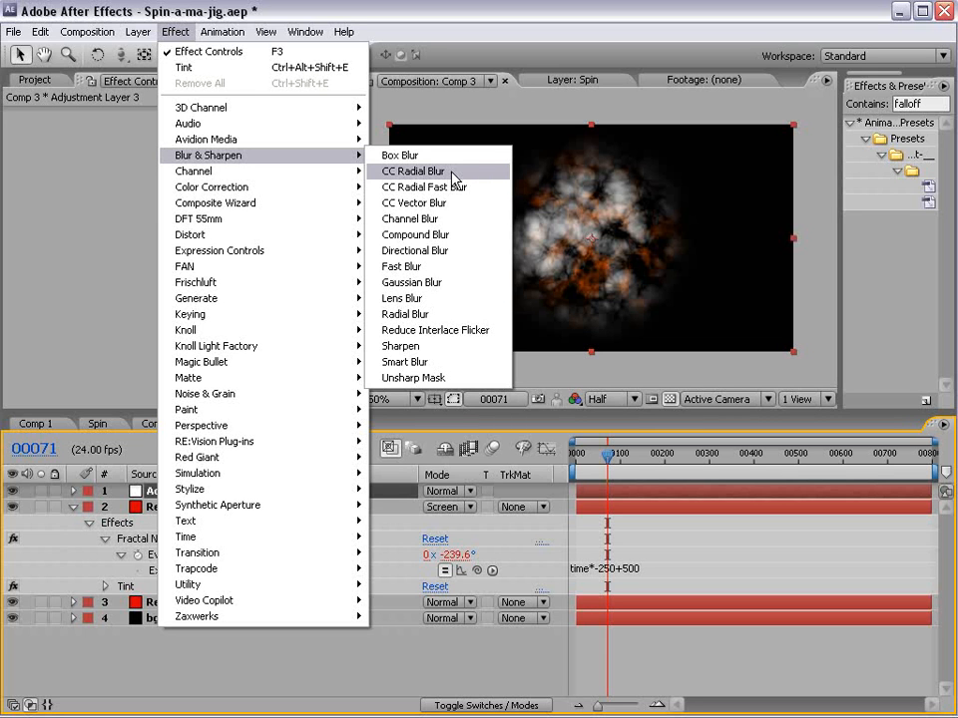
left_click(423, 315)
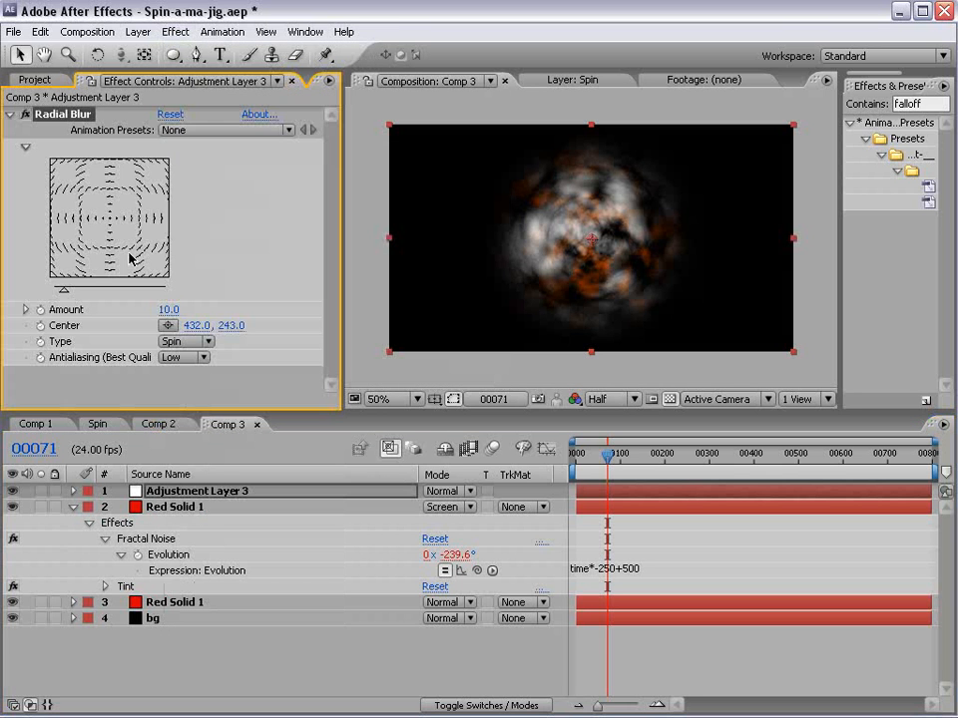
- Set the Radial Blur amount to 48 and its antialiasing to High, keeping the Spin type
left_click(83, 293)
key("period")
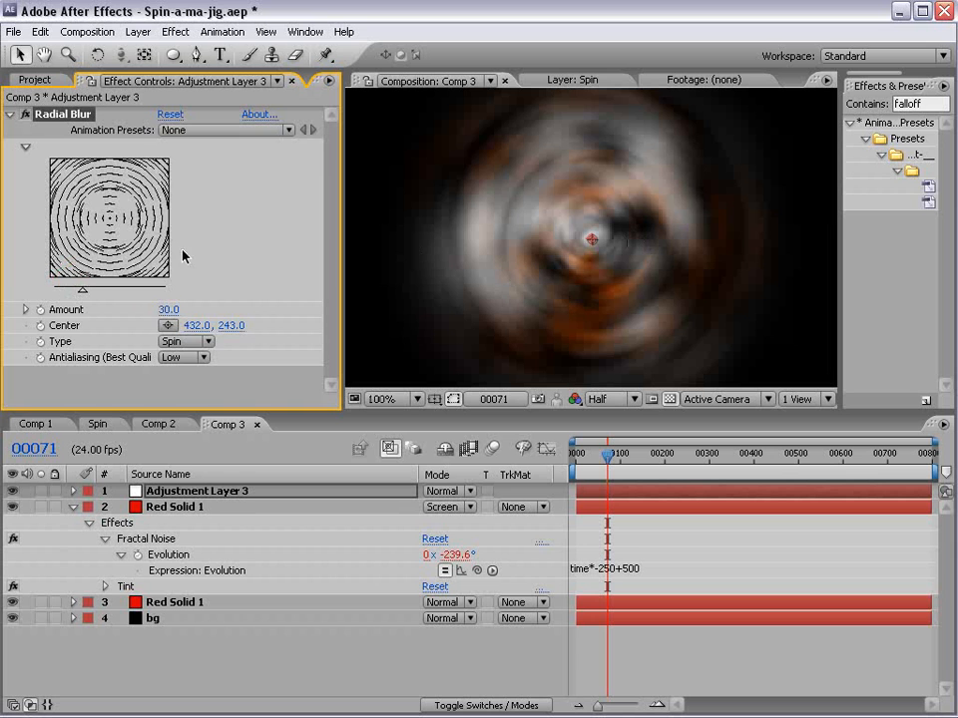
left_click_drag(84, 293, 68, 292)
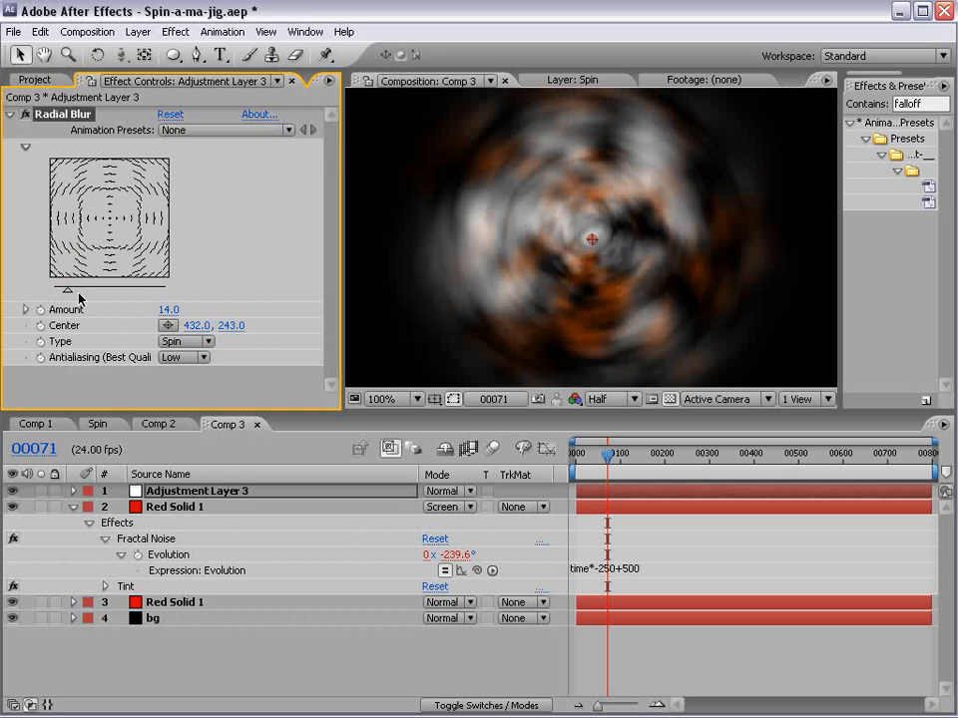
left_click_drag(68, 291, 98, 291)
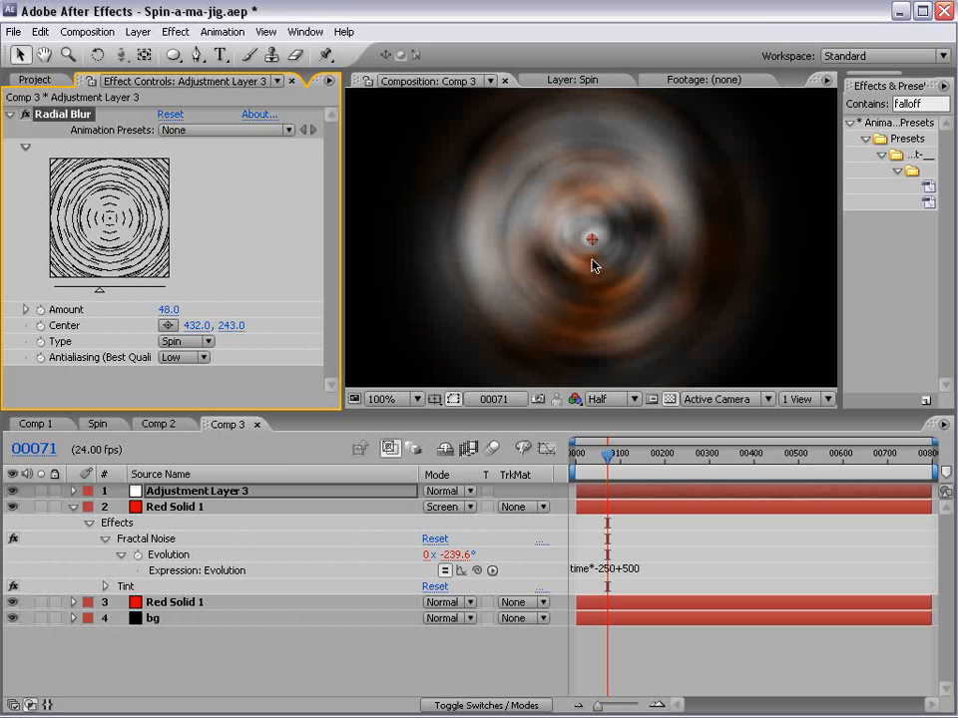
key("period")
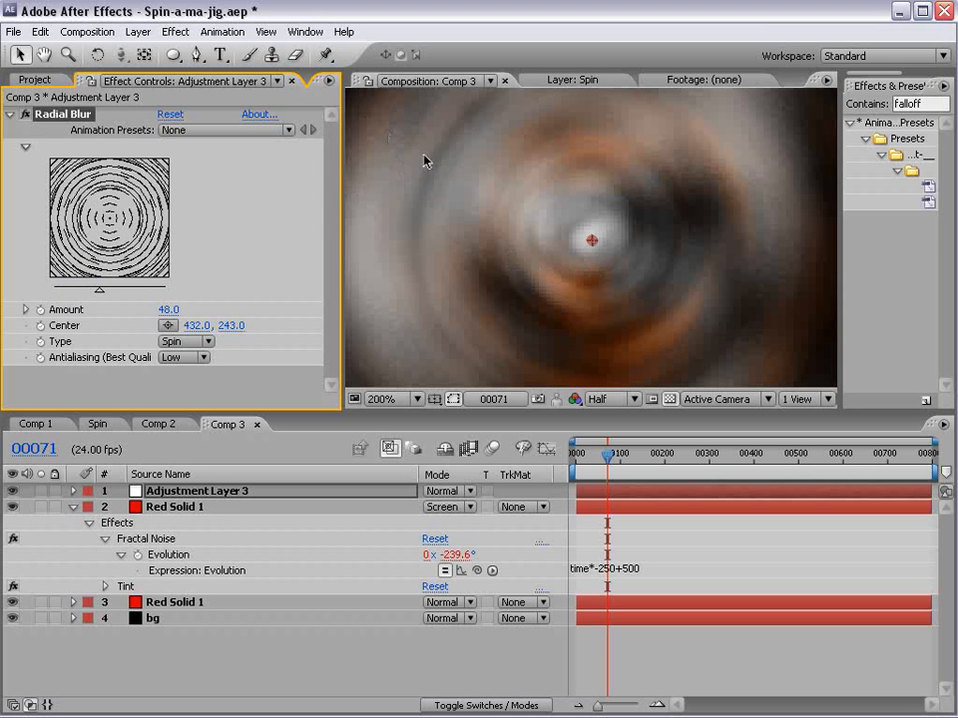
left_click(187, 357)
left_click(191, 376)
key("comma")
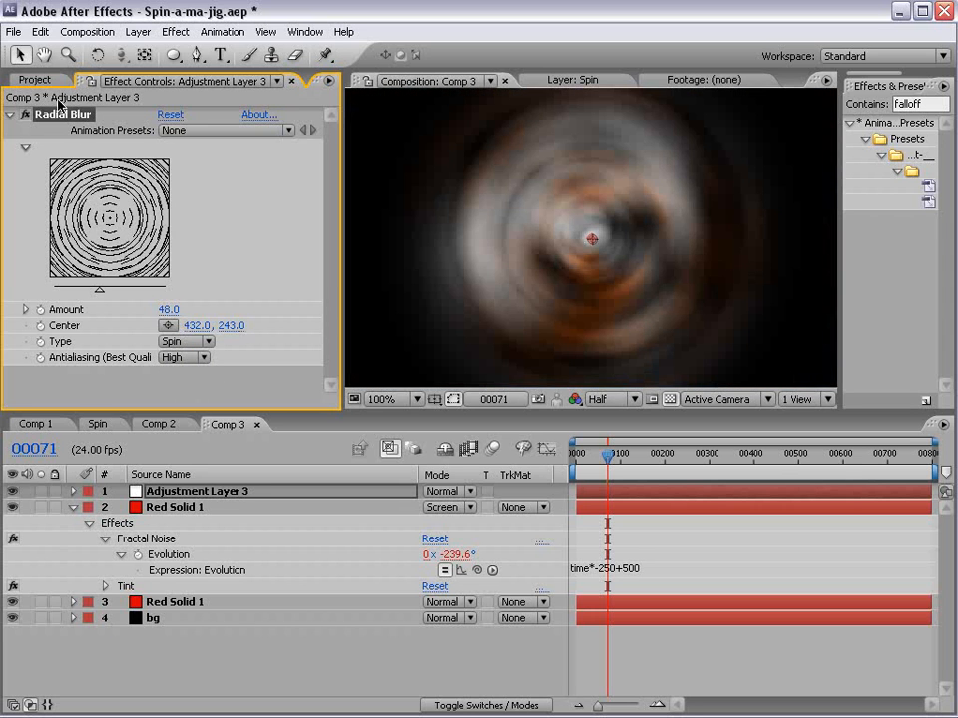
- Turn off Radial Blur on the adjustment layer and apply CC Radial Blur with an amount of 27
left_click(21, 115)
left_click(175, 32)
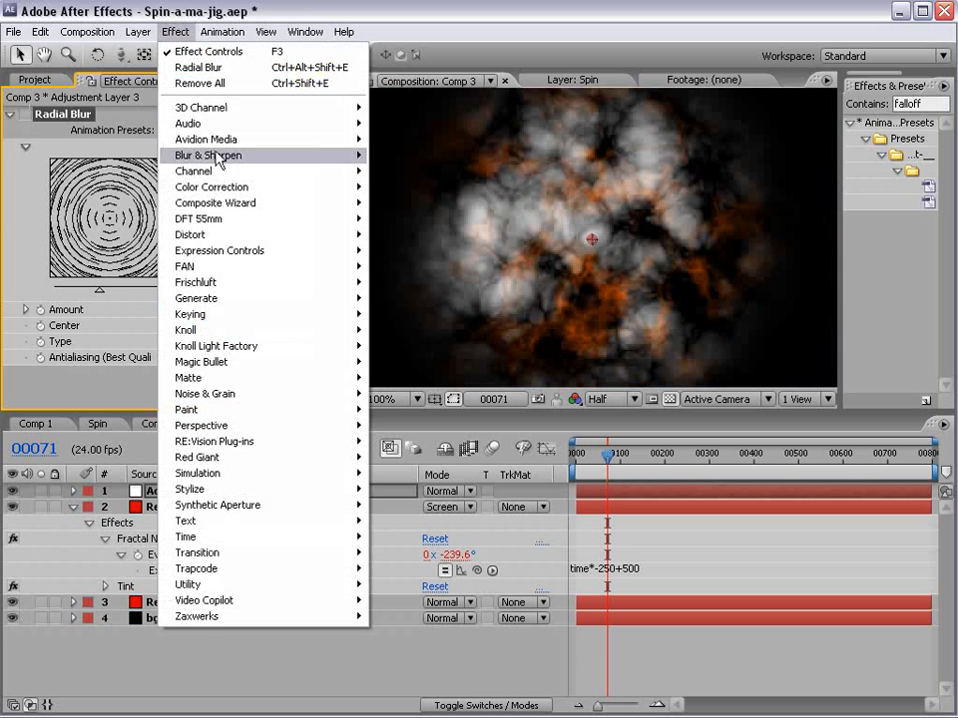
left_click(433, 177)
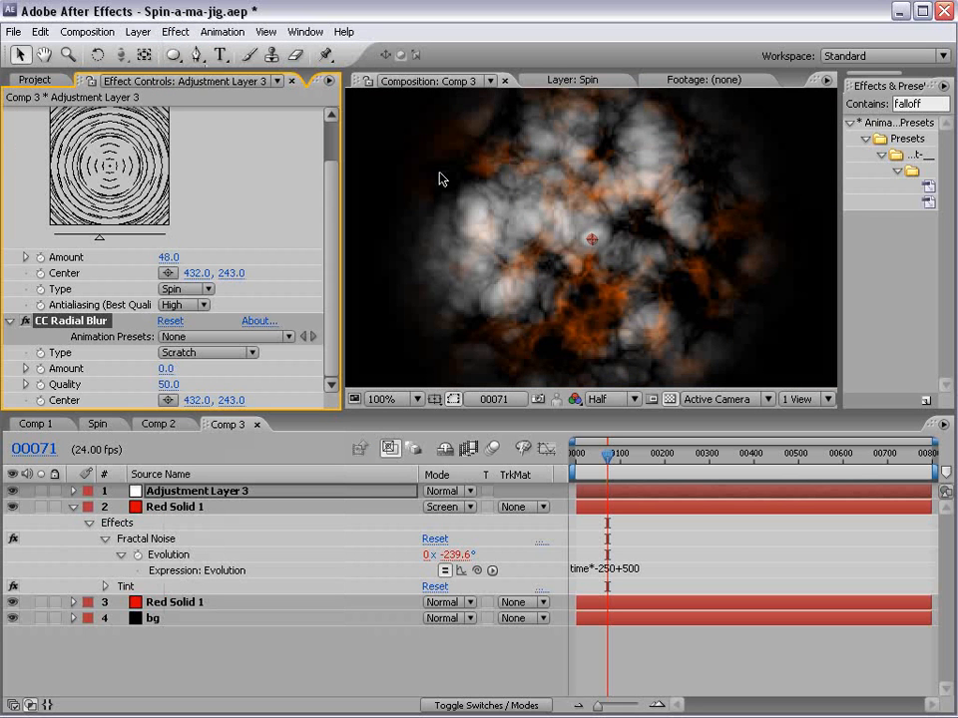
mouse_move(163, 369)
left_mouse_down()
mouse_move(185, 367)
mouse_move(177, 365)
left_mouse_up()
left_click(199, 352)
left_click(200, 351)
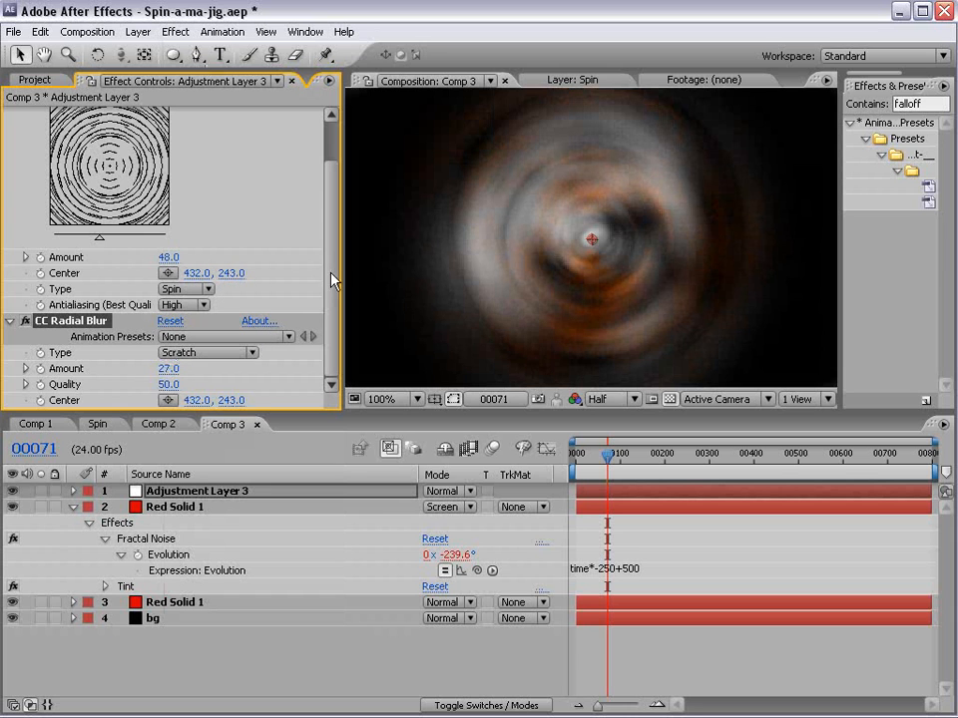
- Set the CC Radial Blur quality to 45.3 and amount to 30, judging the look at frame 153
left_click_drag(167, 384, 127, 384)
left_click_drag(608, 454, 645, 440)
left_click_drag(162, 368, 130, 368)
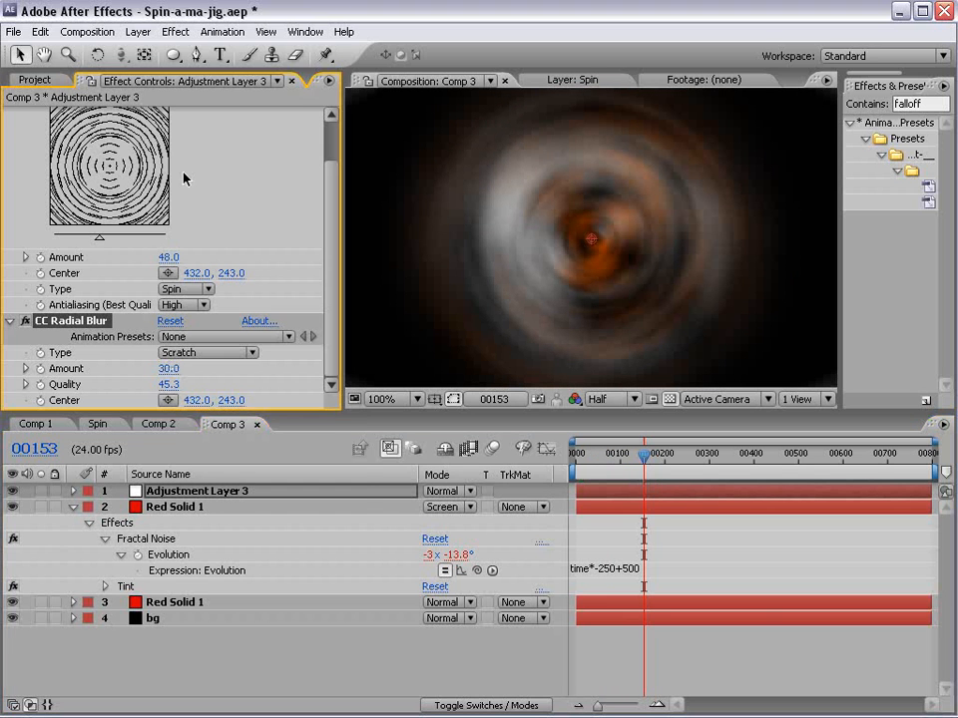
- Apply Curves to the adjustment layer and shape an S-curve with darker shadows and brighter highlights
left_click(176, 30)
mouse_move(220, 189)
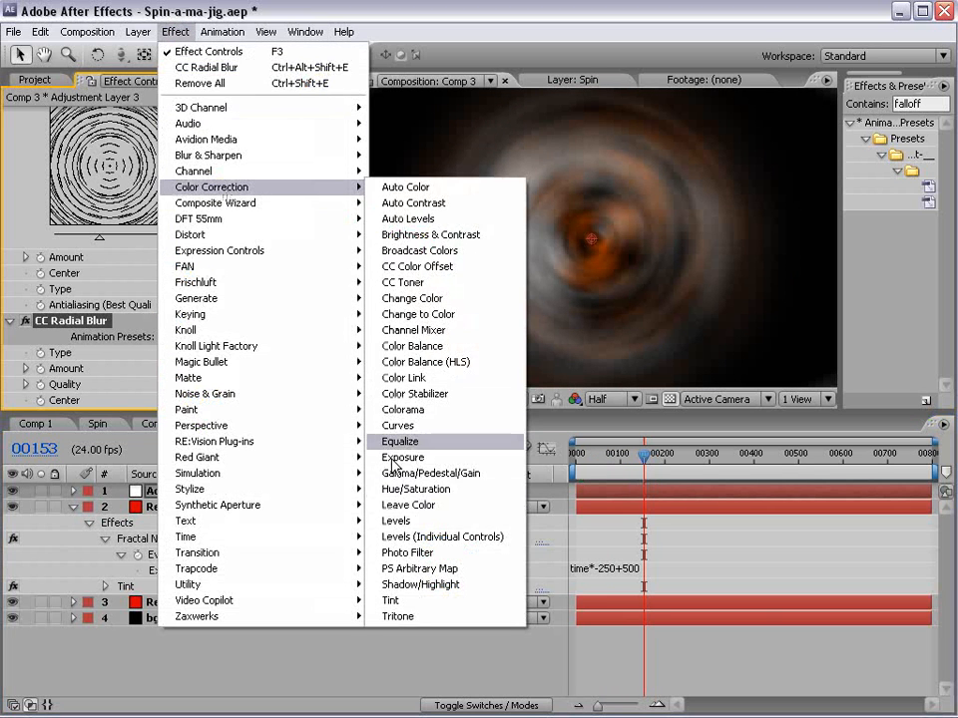
left_click(398, 425)
left_click_drag(108, 348, 95, 365)
left_click_drag(154, 300, 143, 287)
left_click_drag(96, 365, 72, 381)
left_click_drag(111, 337, 116, 329)
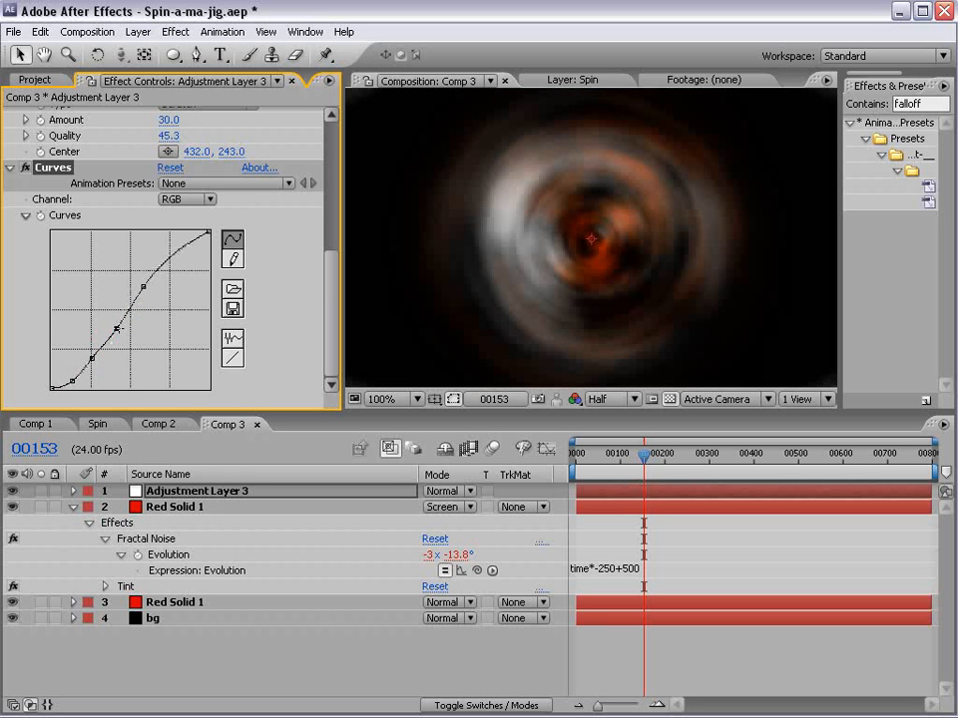
- Set the original red solid's Fractal Noise scale to 83 and preview the animation up to frame 160
left_click(140, 598)
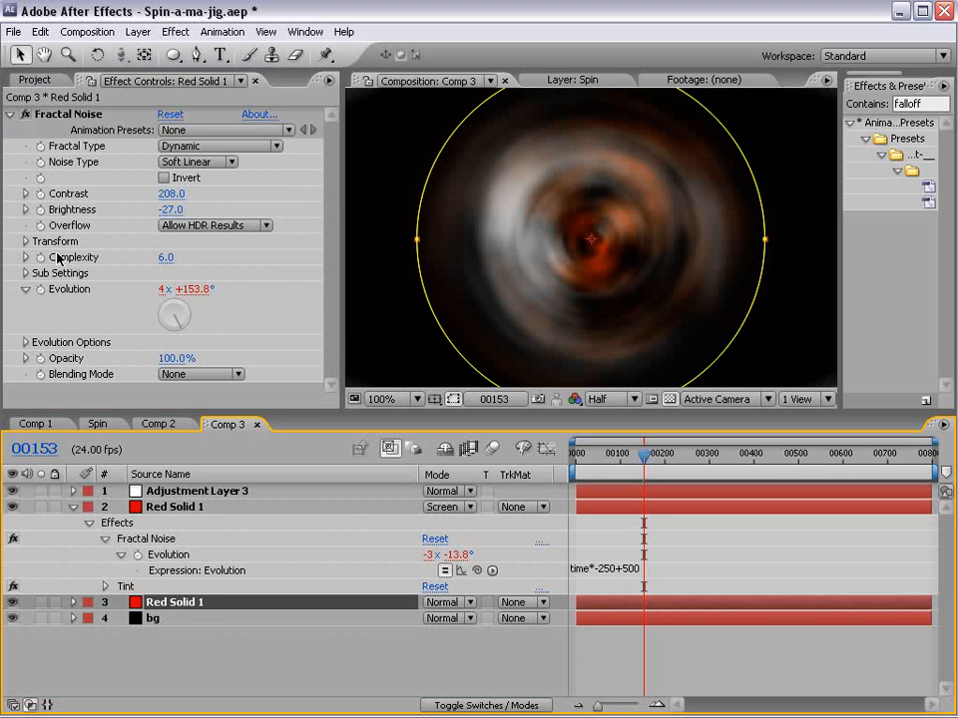
left_click(26, 241)
left_click_drag(176, 296, 150, 285)
mouse_move(644, 456)
left_mouse_down()
mouse_move(592, 467)
mouse_move(647, 457)
left_mouse_up()
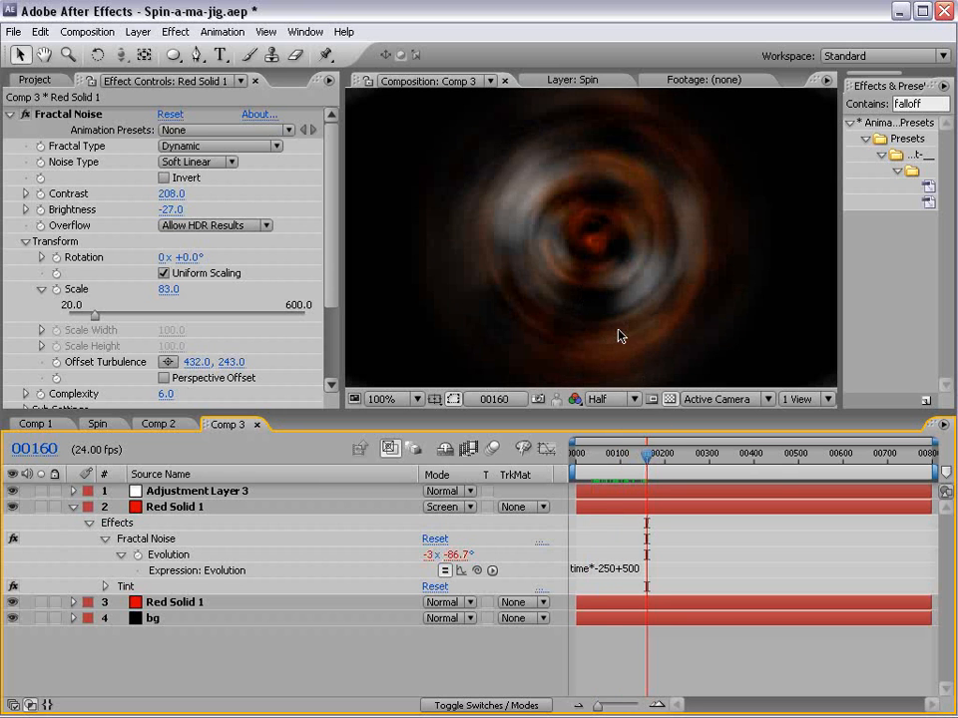
key("KP_0")
key("KP_0")
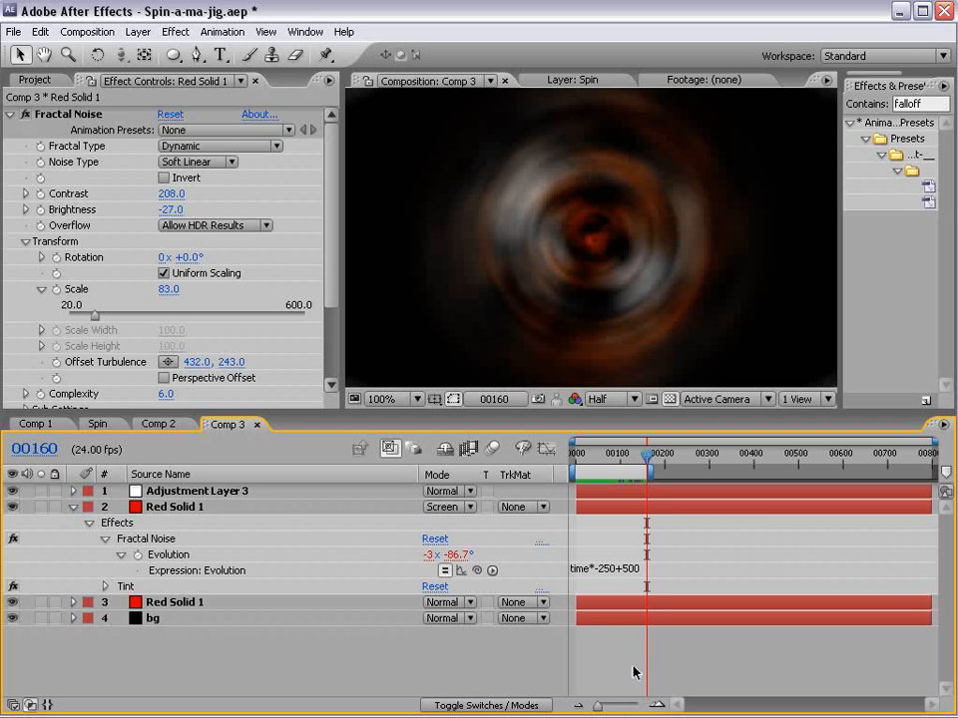
- Rename Comp 3 as Spin Thing ORB and create a new composition from it
left_click(35, 79)
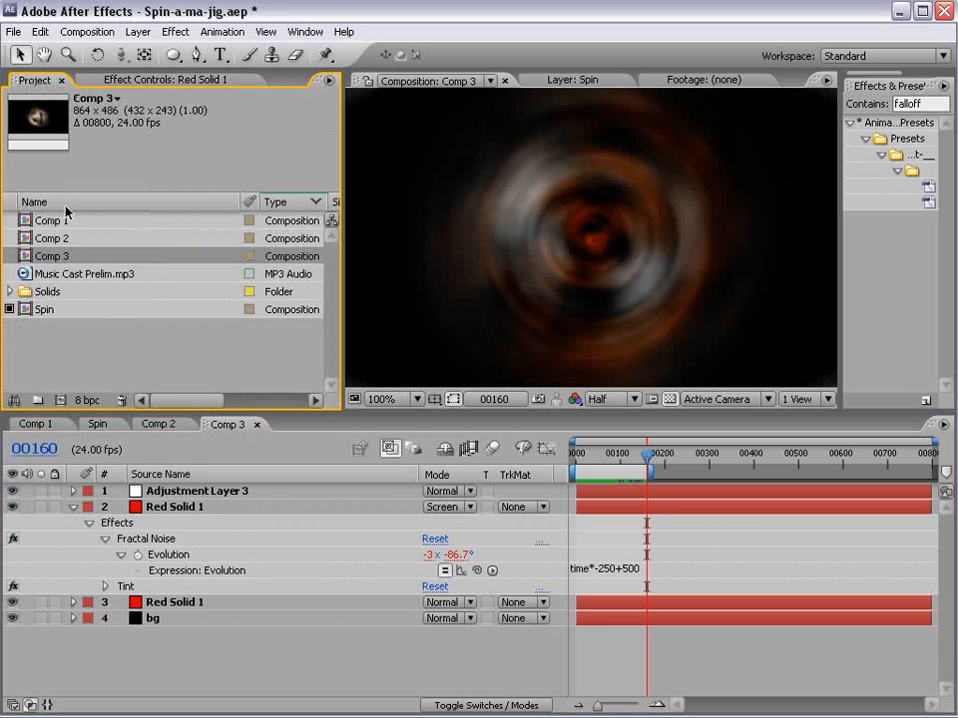
key("Return")
type("Spin Thing ORB")
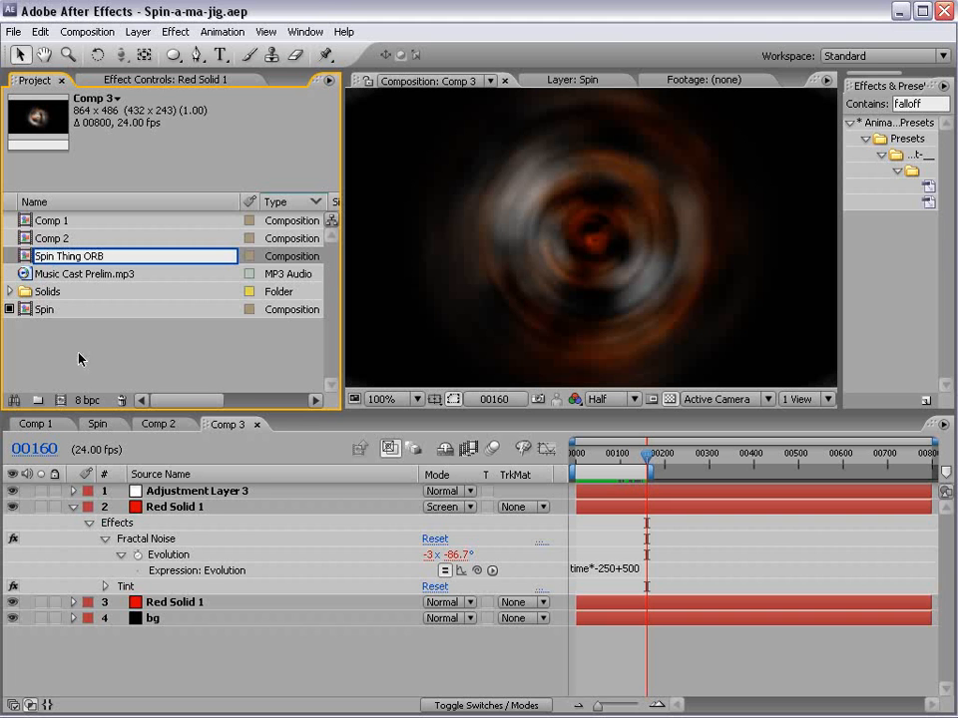
key("Return")
left_click_drag(77, 310, 60, 401)
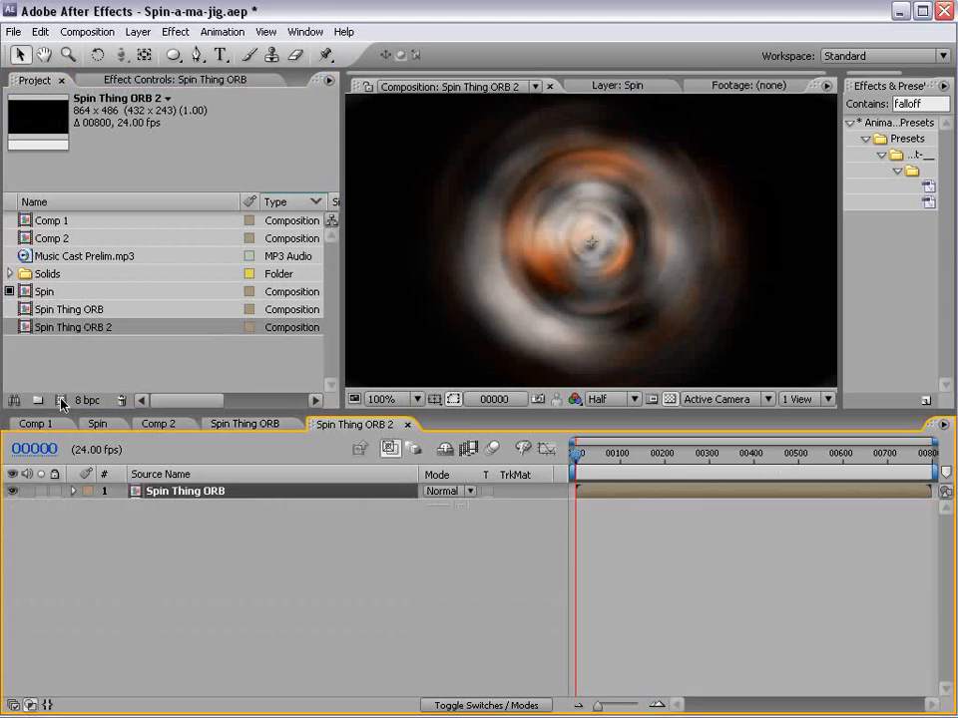
key("comma")
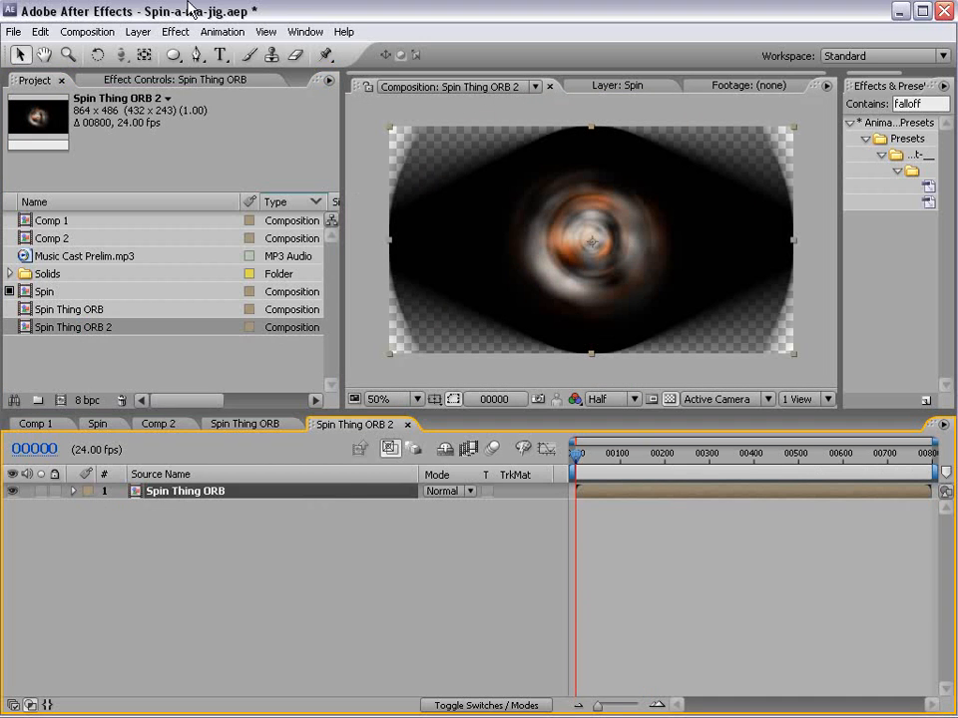
- Add an 864 x 486 black solid to the new composition and place it below the Spin Thing ORB layer
left_click(138, 32)
mouse_move(176, 51)
left_click(449, 70)
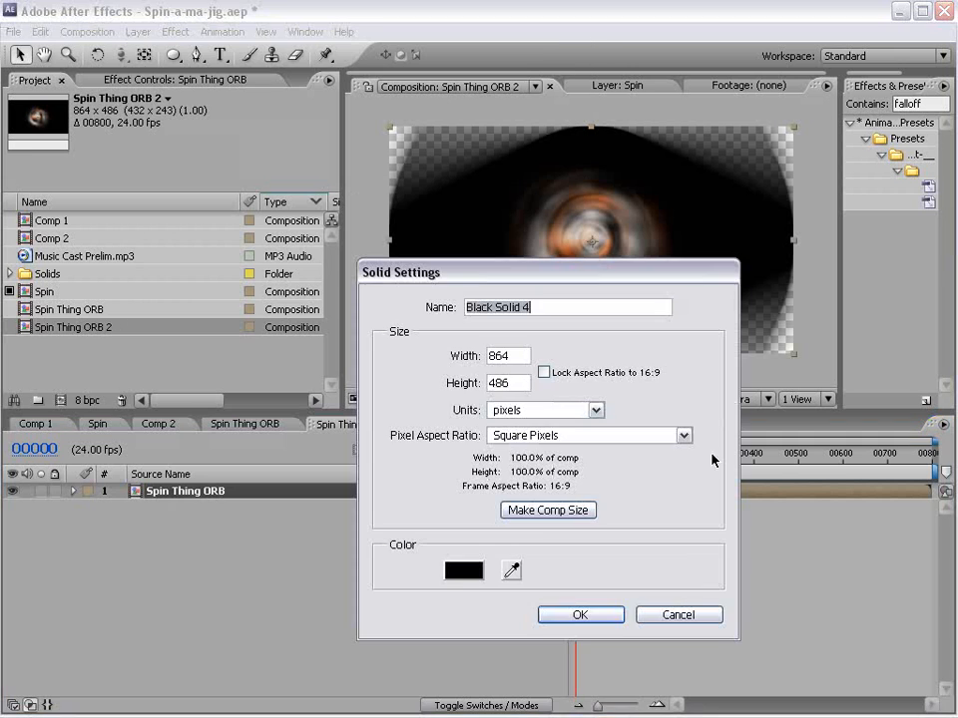
left_click(583, 616)
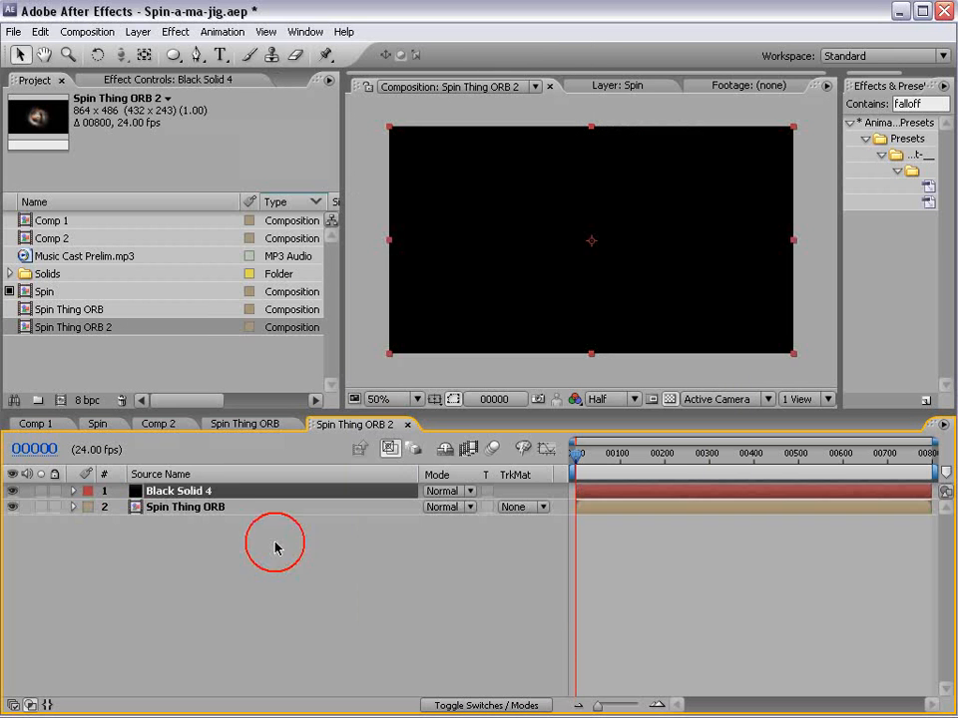
left_click_drag(213, 492, 197, 533)
- Set the Spin Thing ORB layer's mode to Screen and display the layer switches
left_click(185, 491)
key("F4")
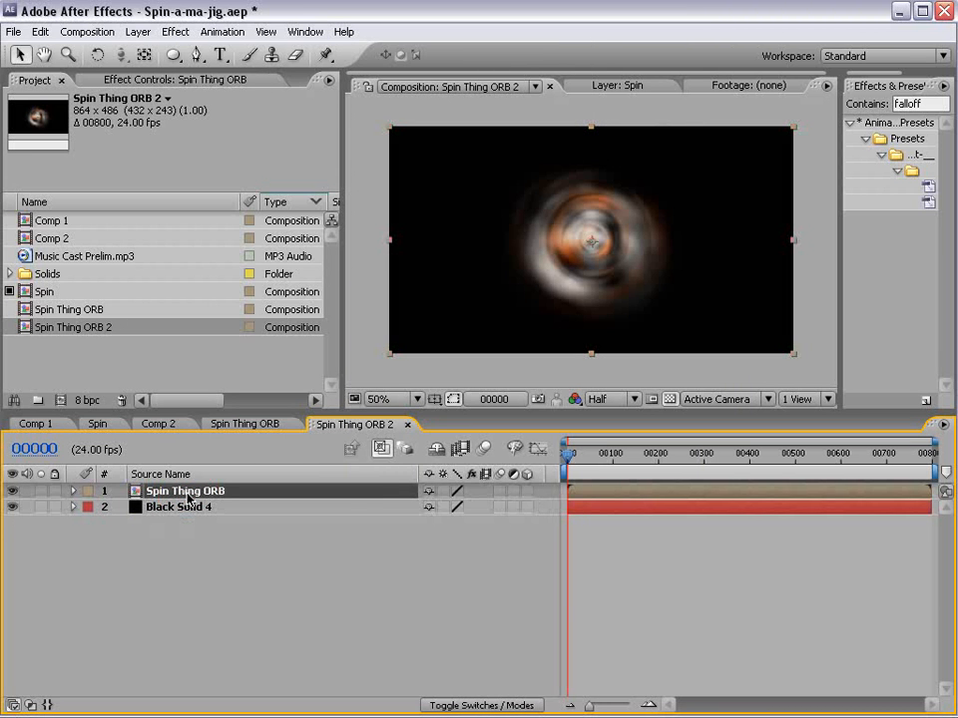
key("F4")
left_click(449, 491)
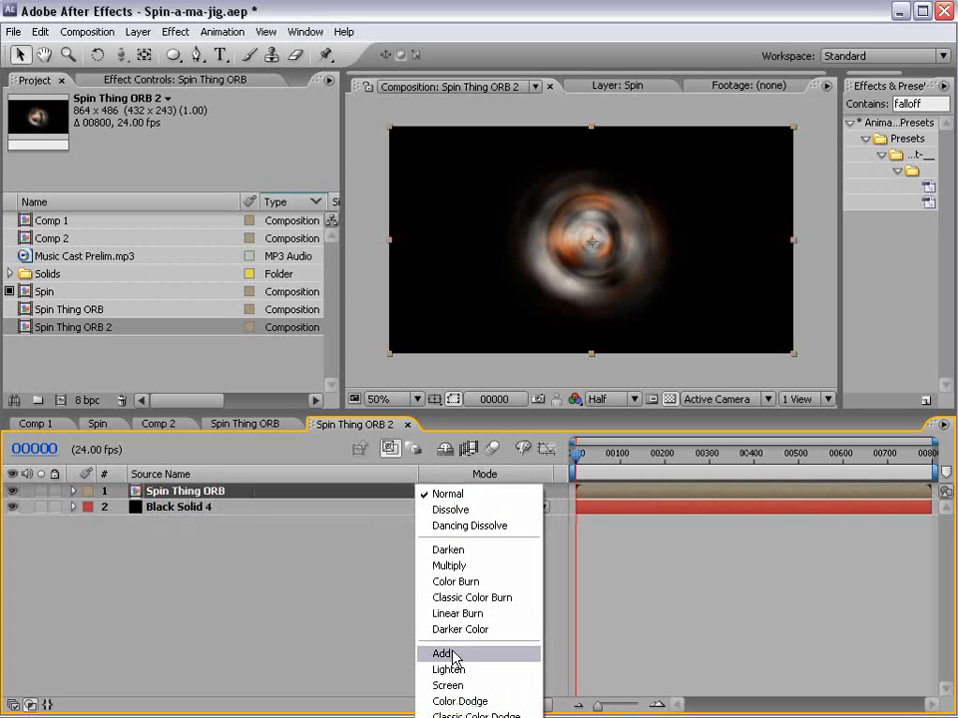
left_click(462, 686)
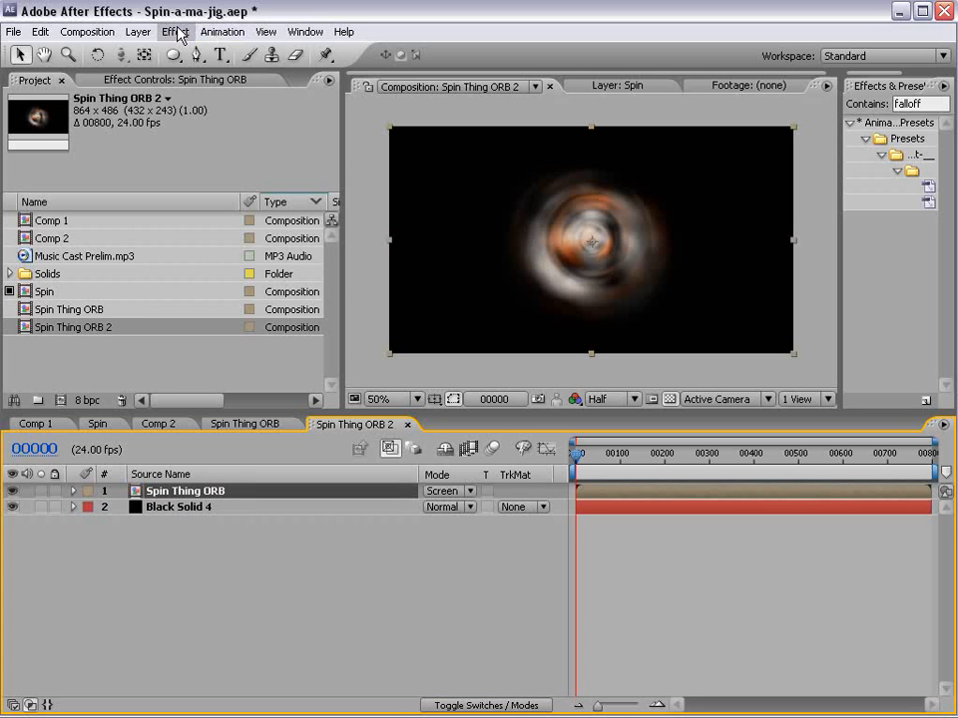
key("F4")
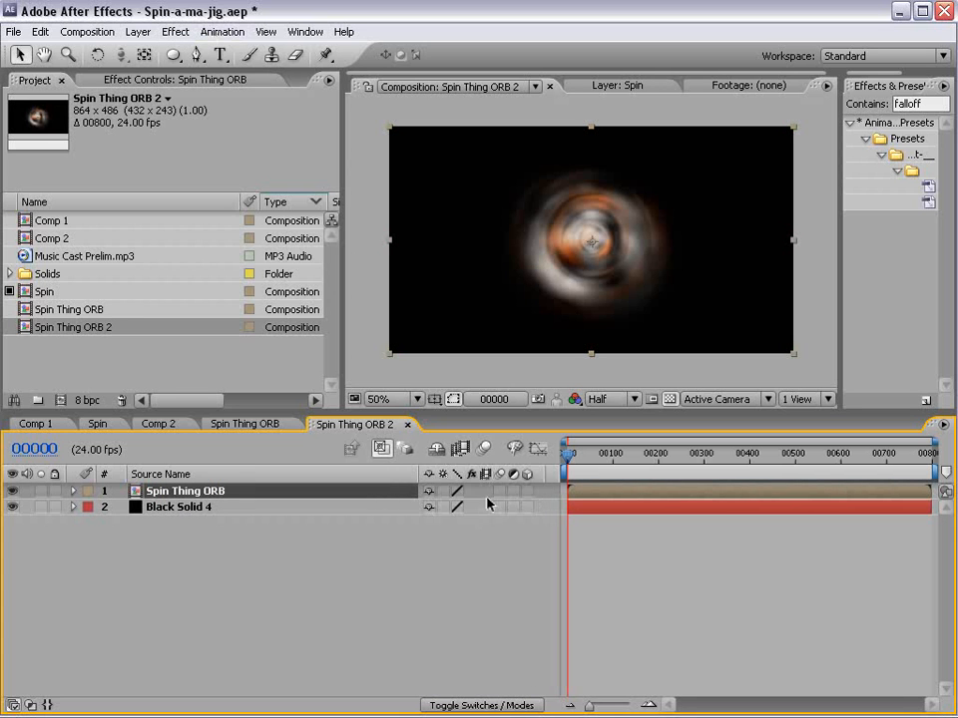
- Make the Spin Thing ORB layer 3D and add a VIDEO COPILOT text layer to the composition
left_click(526, 493)
left_click(221, 55)
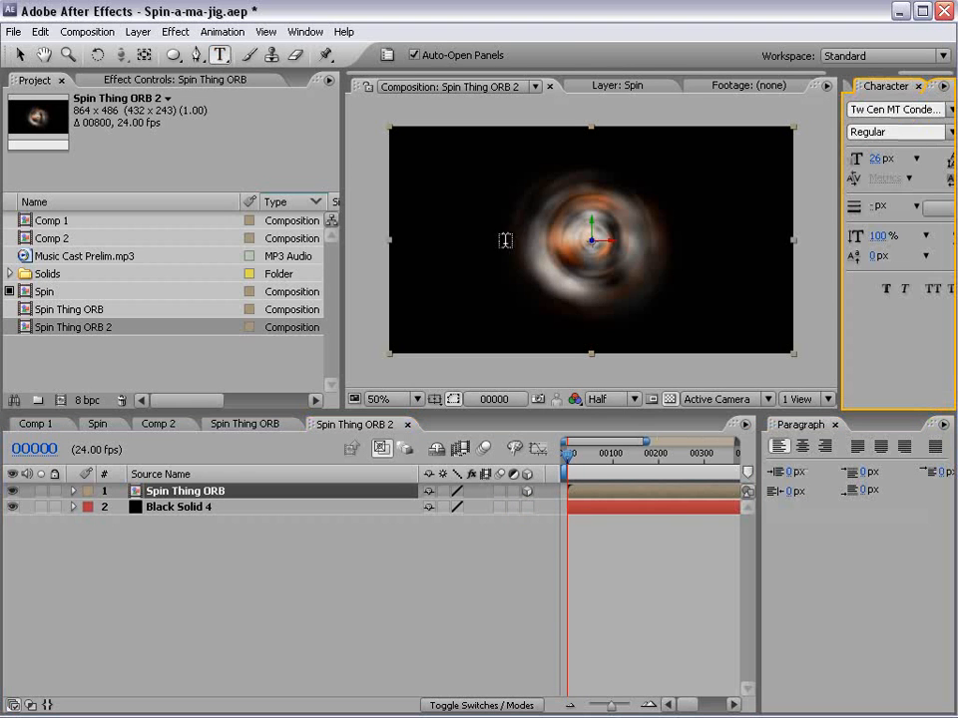
left_click(505, 241)
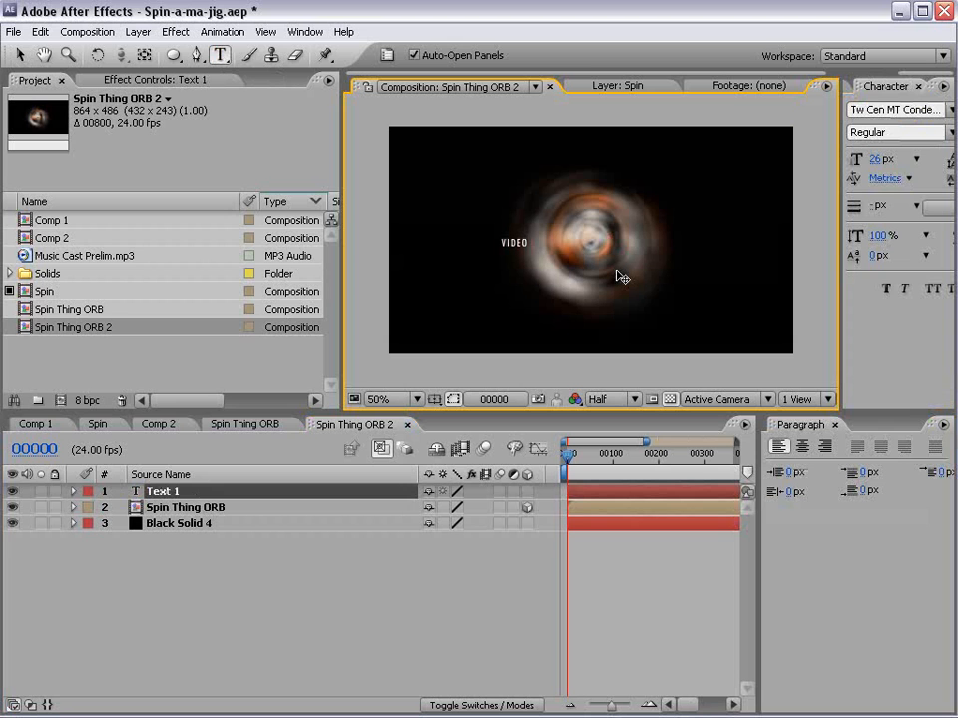
- Enlarge the VIDEO COPILOT title, centre it over the ring and make it a 3D layer
left_click(20, 54)
left_click_drag(568, 238, 640, 205)
left_click_drag(600, 245, 618, 254)
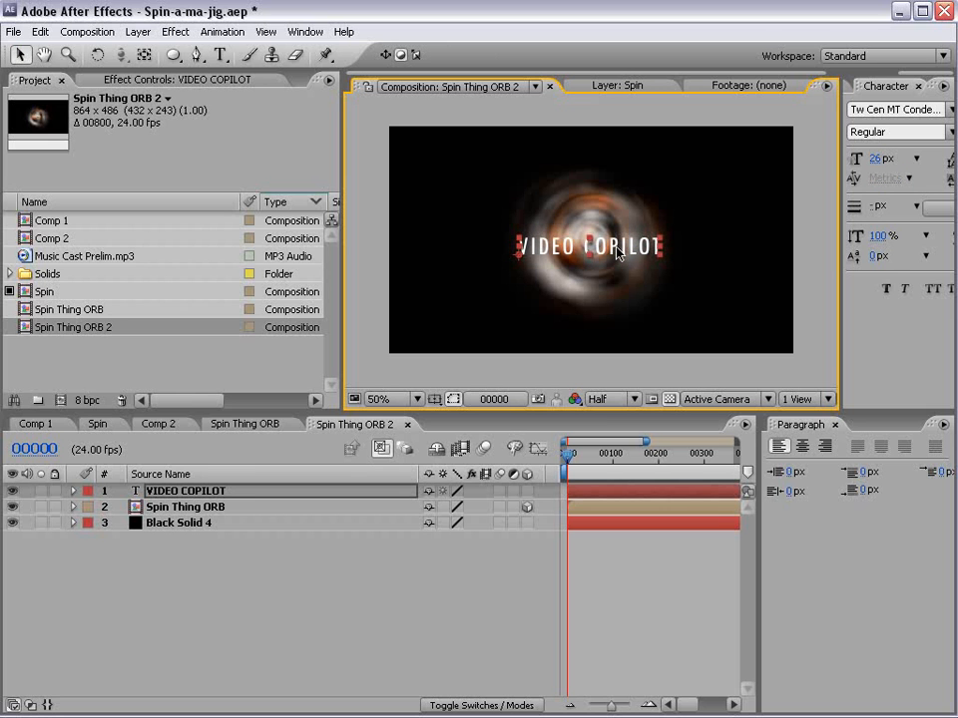
left_click(528, 492)
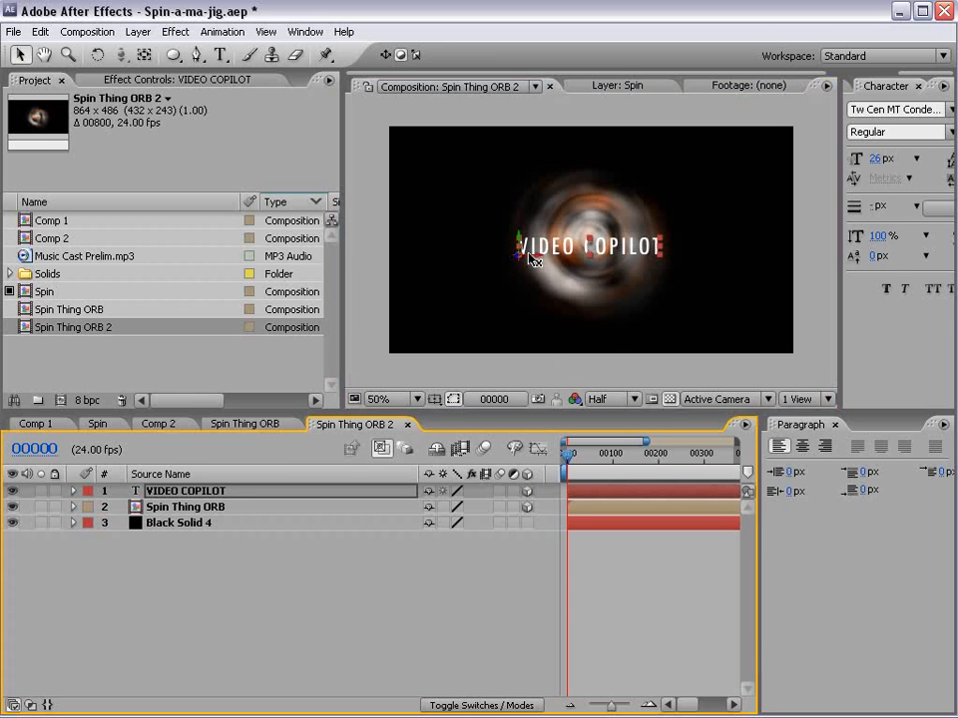
- Move the Spin Thing ORB layer toward the viewer in depth and place it above the VIDEO COPILOT layer
left_click(445, 335)
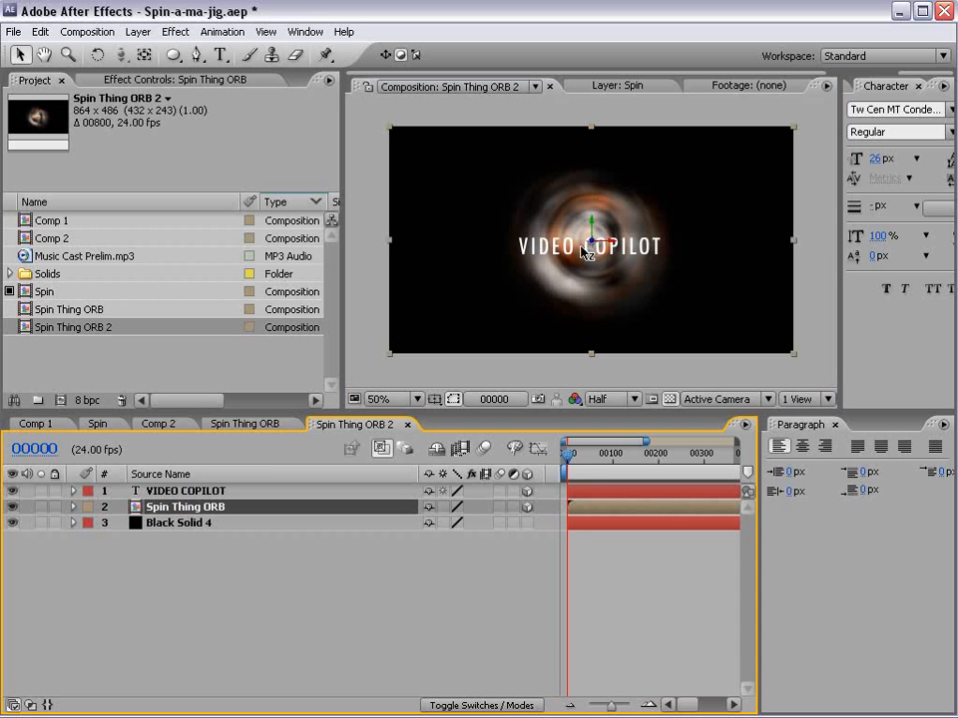
left_click_drag(592, 240, 632, 185)
left_click_drag(185, 505, 199, 484)
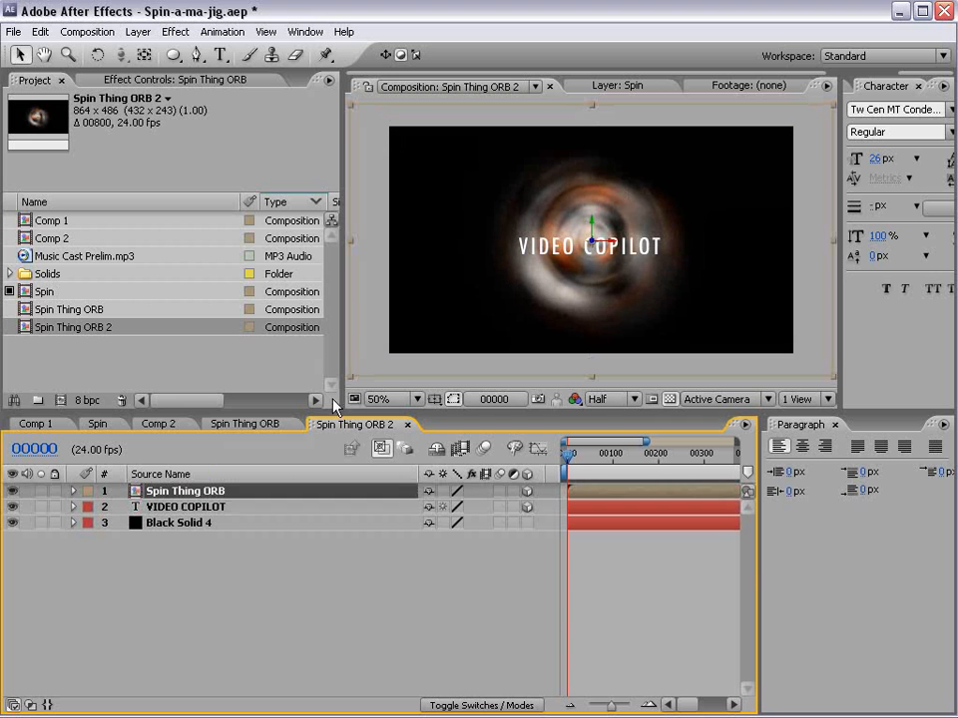
- Add a duplicate of Spin Thing ORB closer to the viewer, rotated and shifted earlier in time
key("ctrl+d")
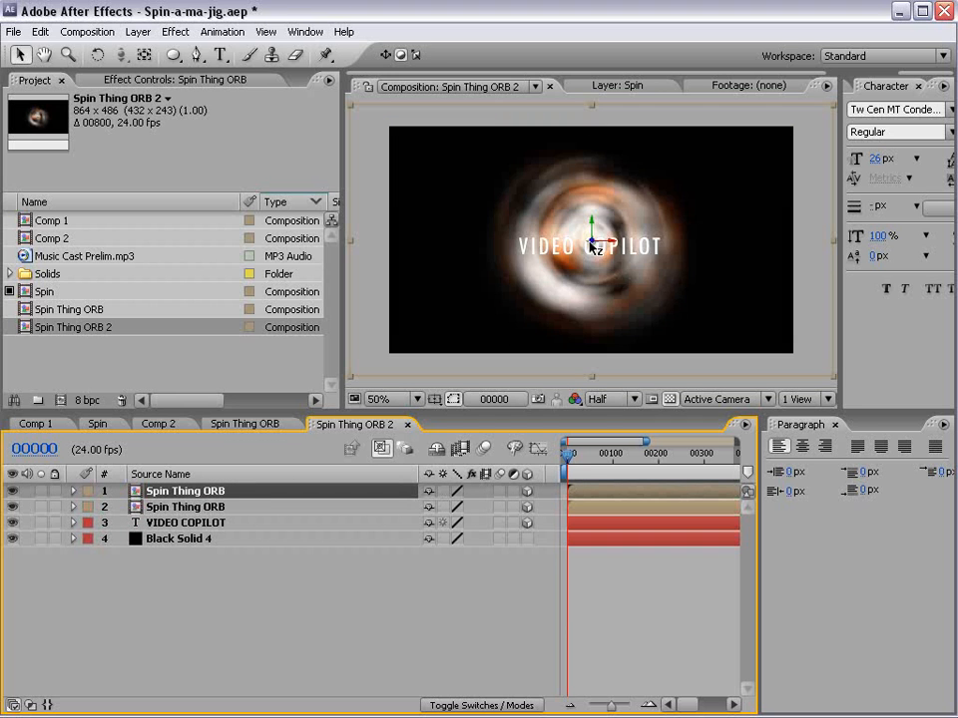
left_click_drag(593, 239, 709, 50)
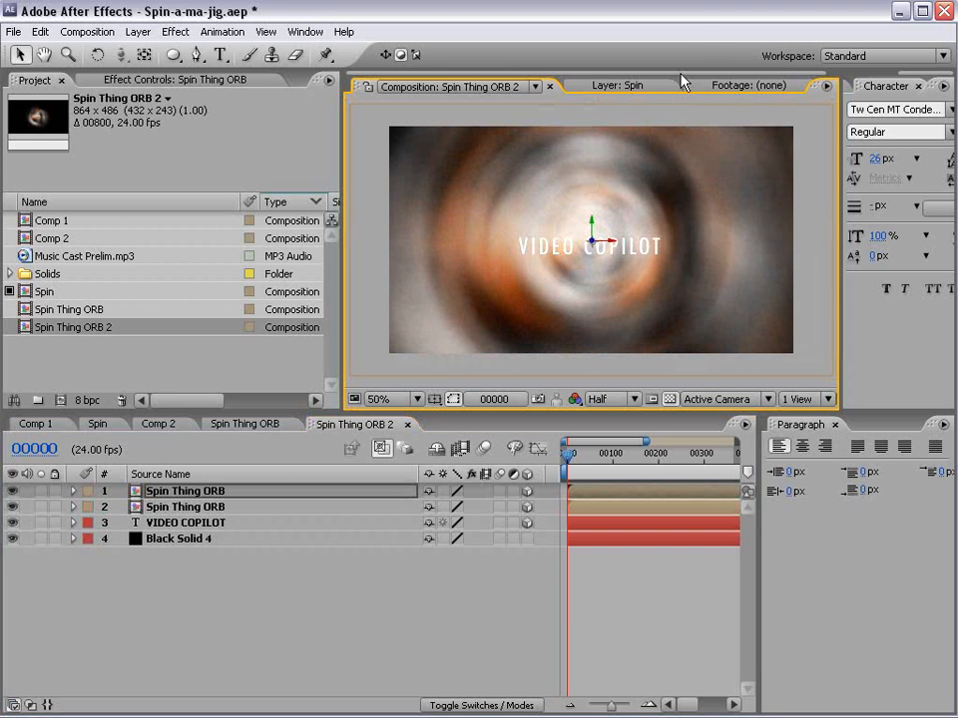
key("w")
left_click_drag(591, 238, 533, 46)
left_click(641, 491)
- Add another duplicate of the top Spin Thing ORB layer, offset in depth and shifted earlier in time
key("ctrl+d")
key("v")
left_click_drag(569, 230, 557, 152)
key("s")
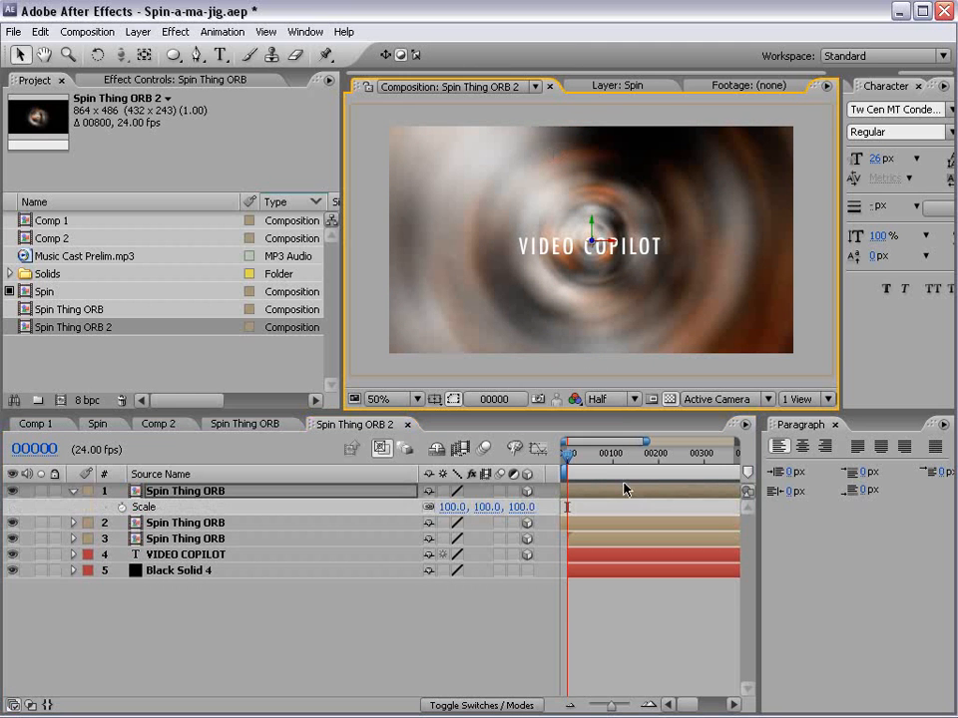
left_click_drag(642, 490, 606, 489)
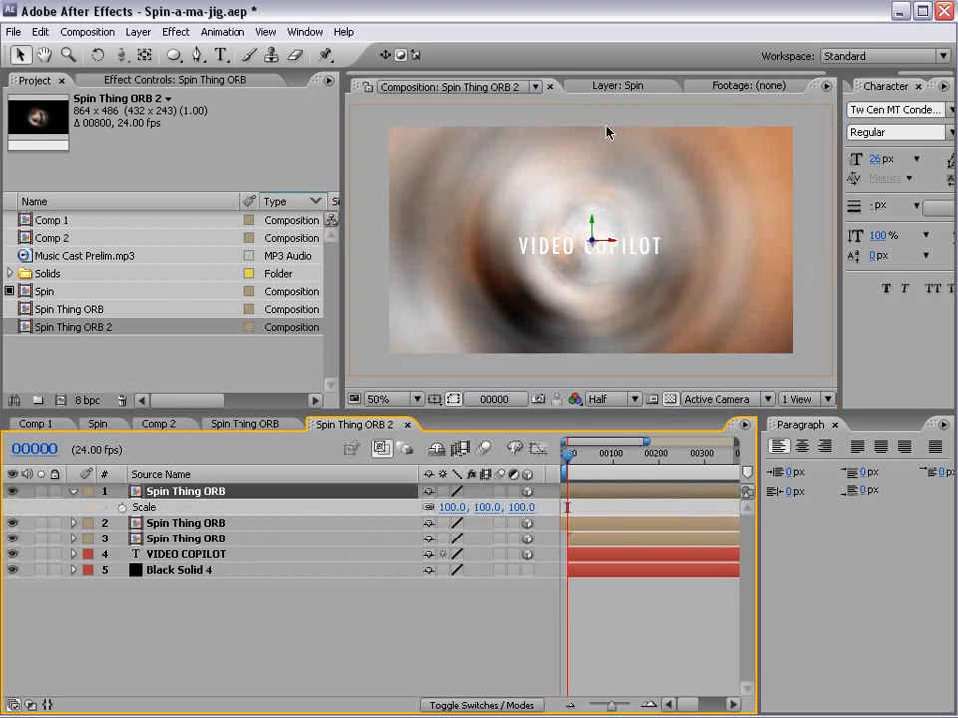
- Add Camera 1 with the 20mm preset and depth of field enabled
left_click(137, 32)
mouse_move(149, 51)
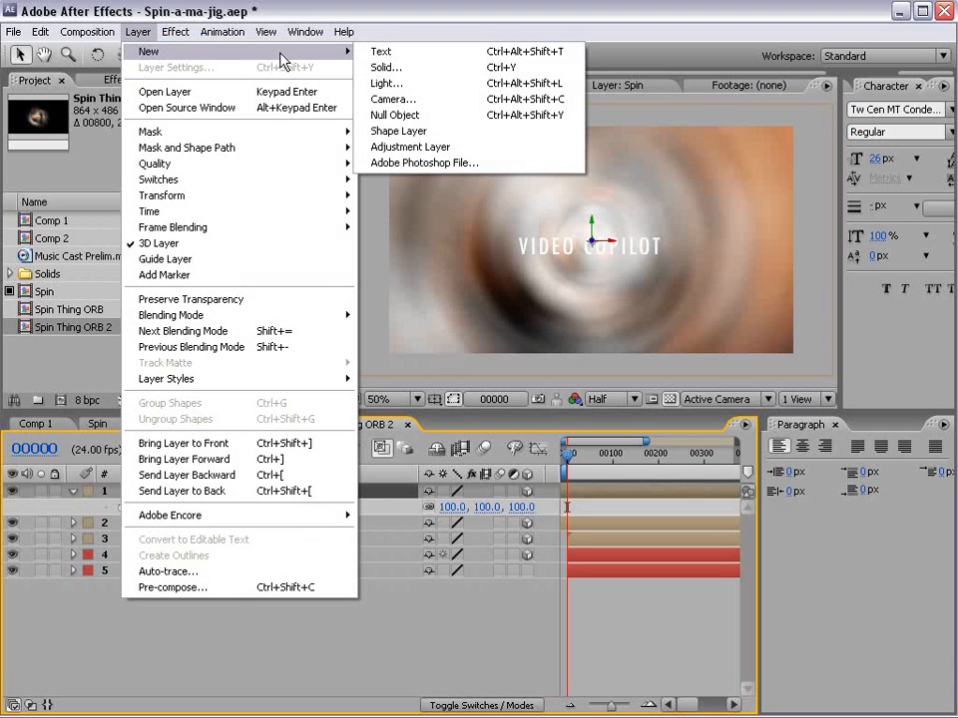
left_click(488, 104)
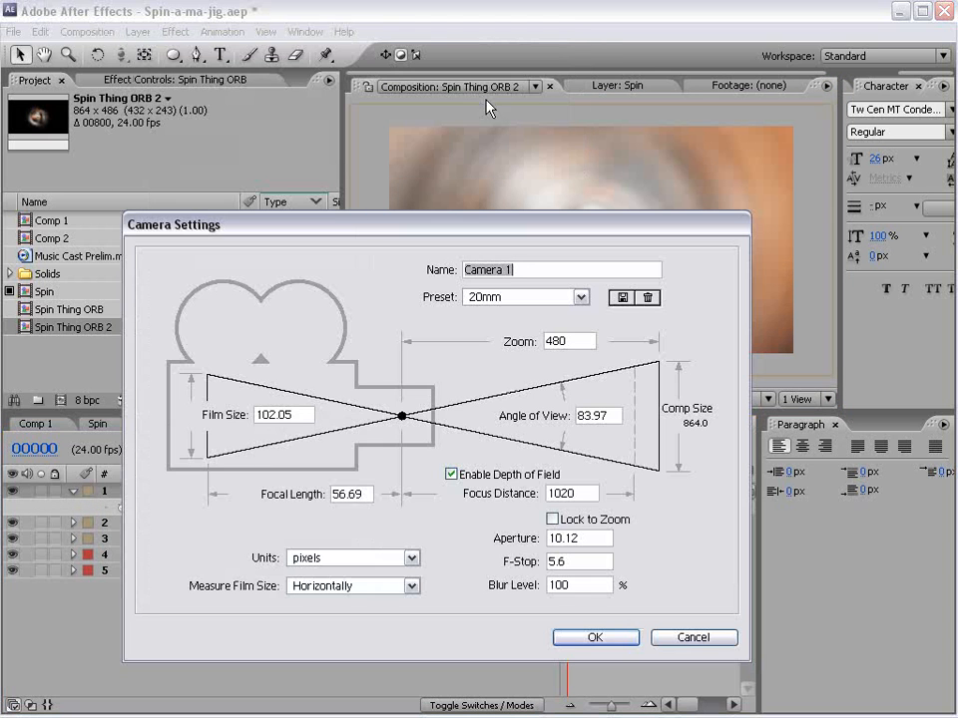
left_click(596, 636)
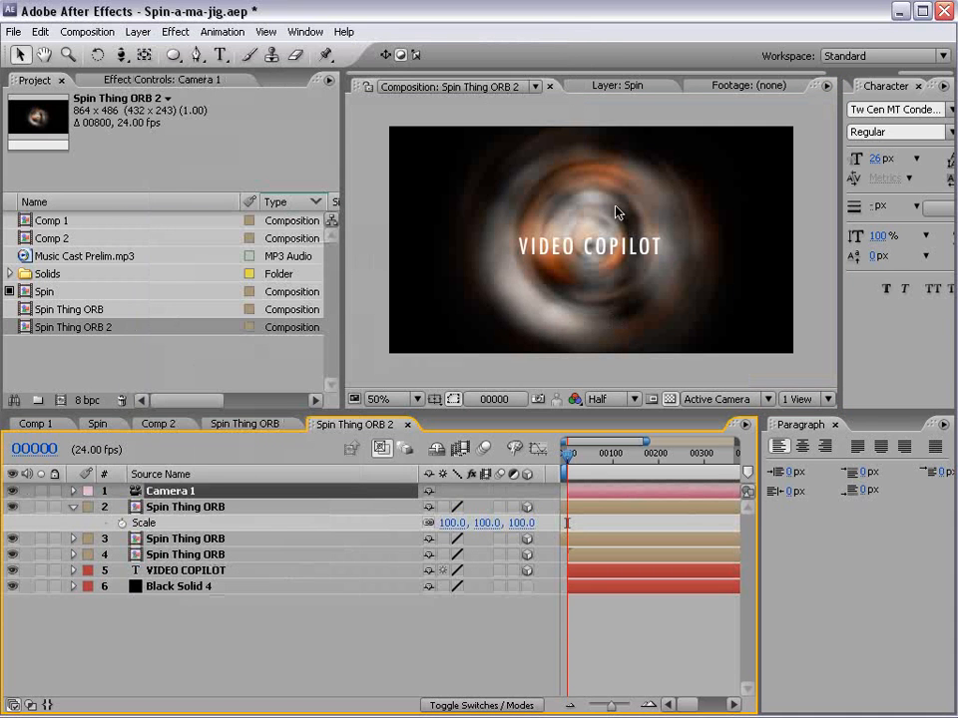
- Orbit the camera to an angled view and adjust the depth spacing of the Spin Thing ORB layers
key("c")
left_click_drag(587, 249, 613, 486)
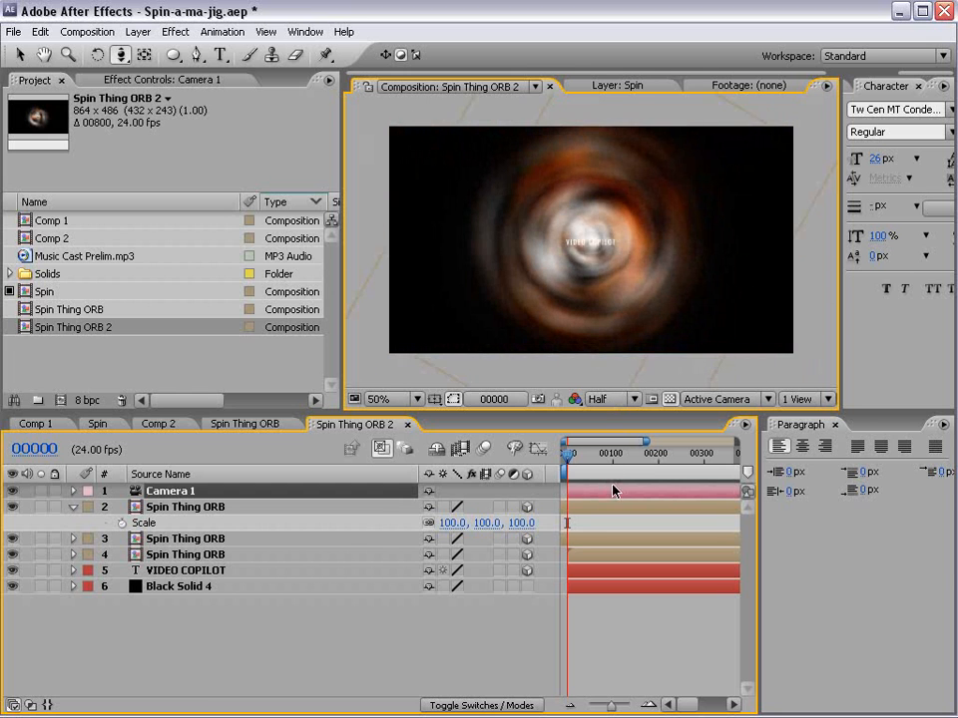
left_click_drag(522, 229, 598, 249)
key("v")
left_click(573, 246)
left_click_drag(601, 248, 527, 218)
left_click(653, 257)
left_click_drag(695, 275, 589, 251)
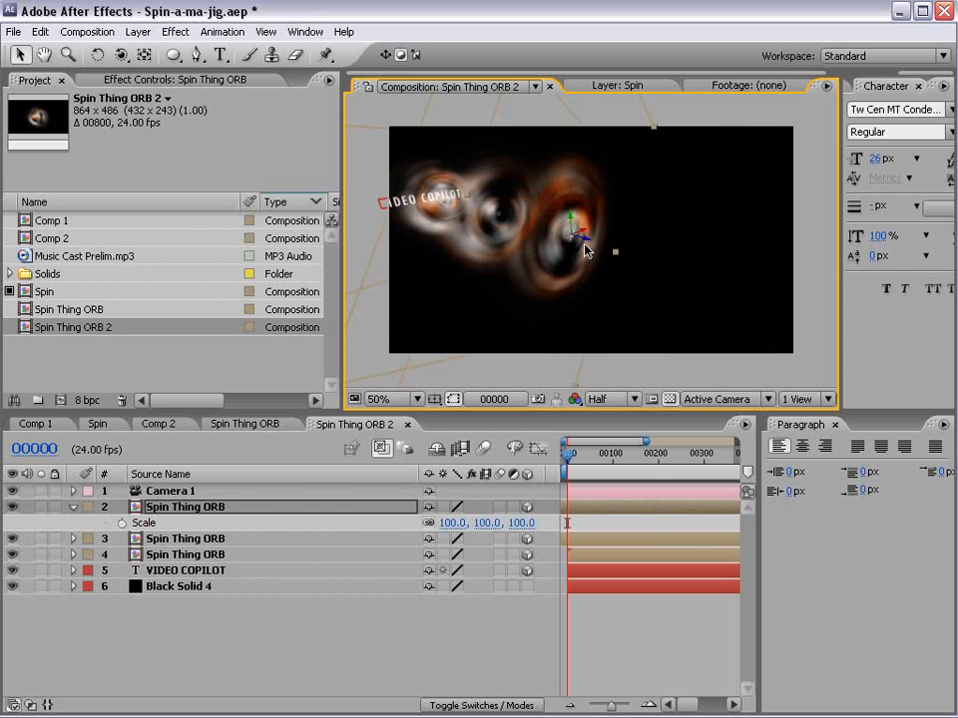
- Reset Camera 1's transform and pull the camera back to a Z position of about -1128
right_click(176, 490)
mouse_move(246, 565)
left_click(440, 565)
key("c")
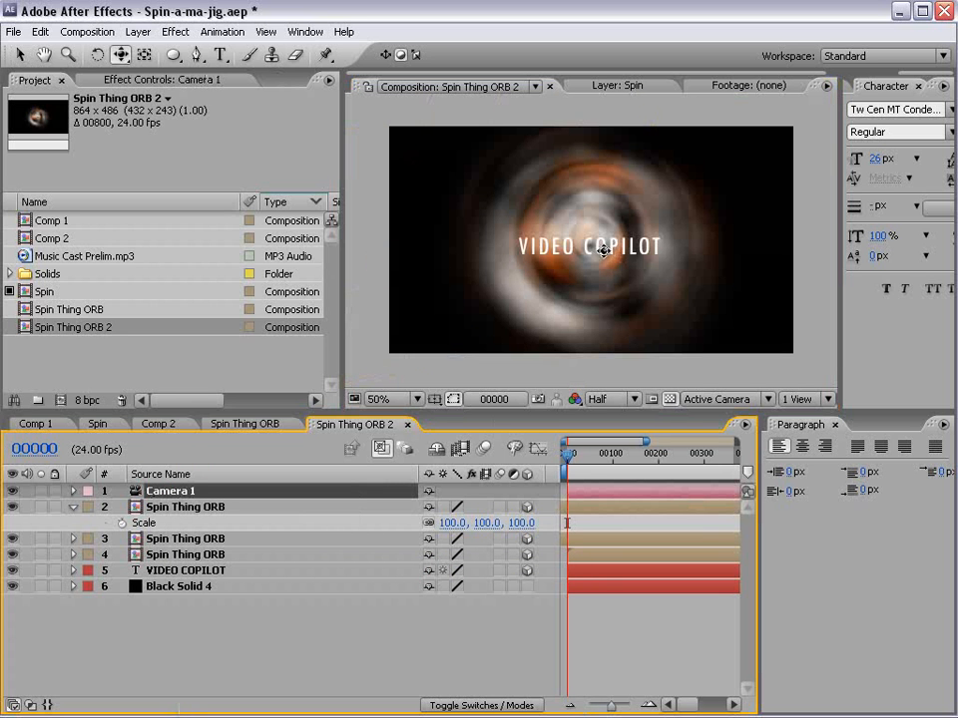
left_click_drag(601, 252, 610, 414)
- Set keyframes for Camera 1's Point of Interest and Position at frame 0
left_click(197, 494)
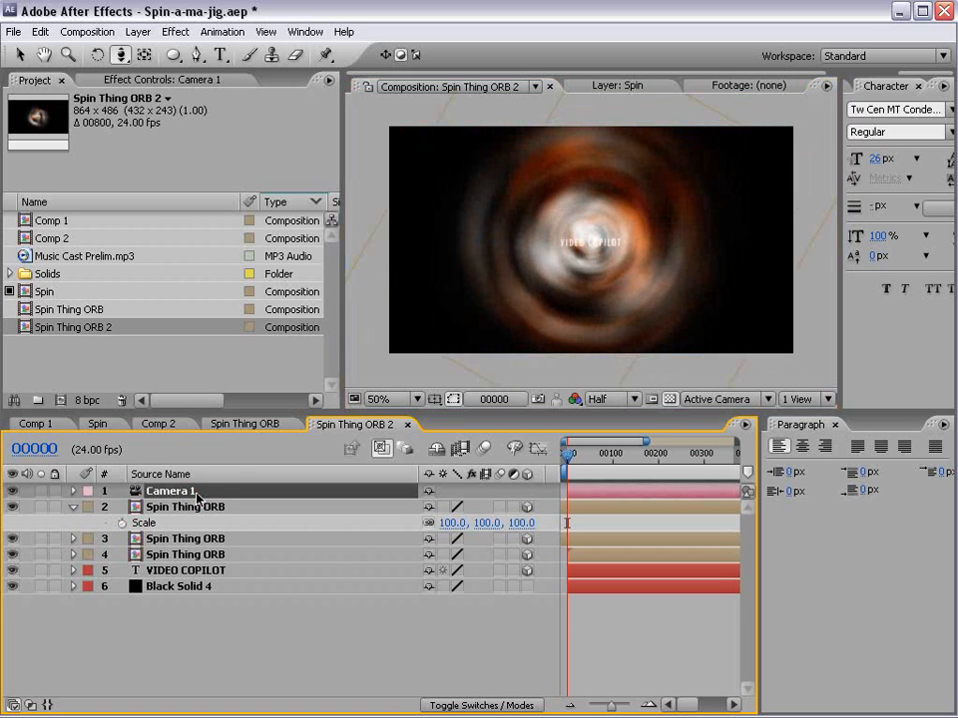
key("p")
key("shift+a")
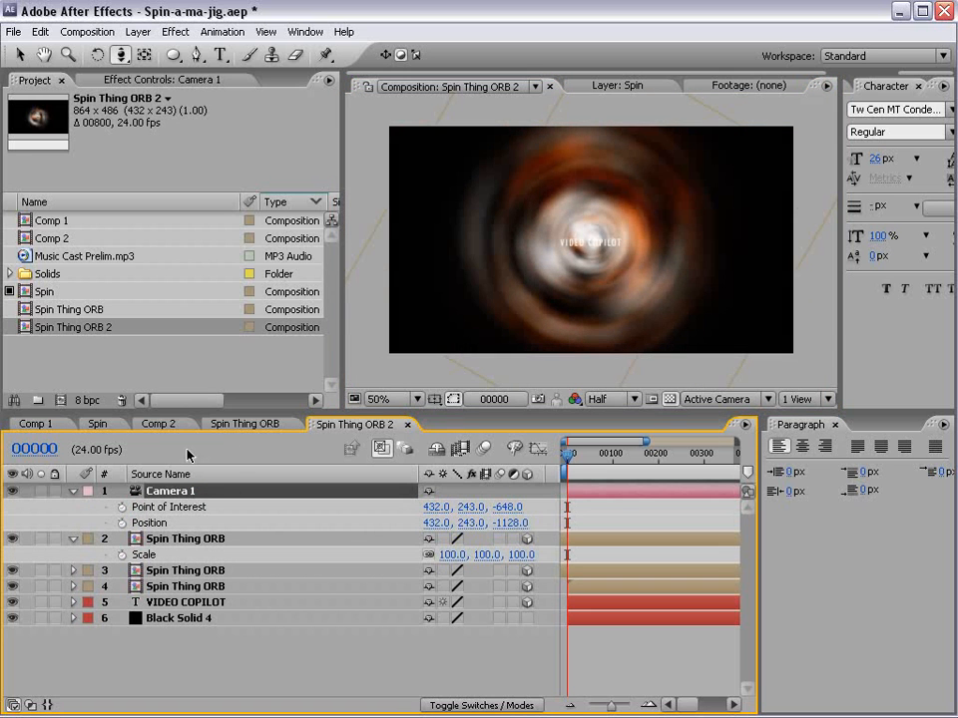
left_click_drag(121, 525, 123, 509)
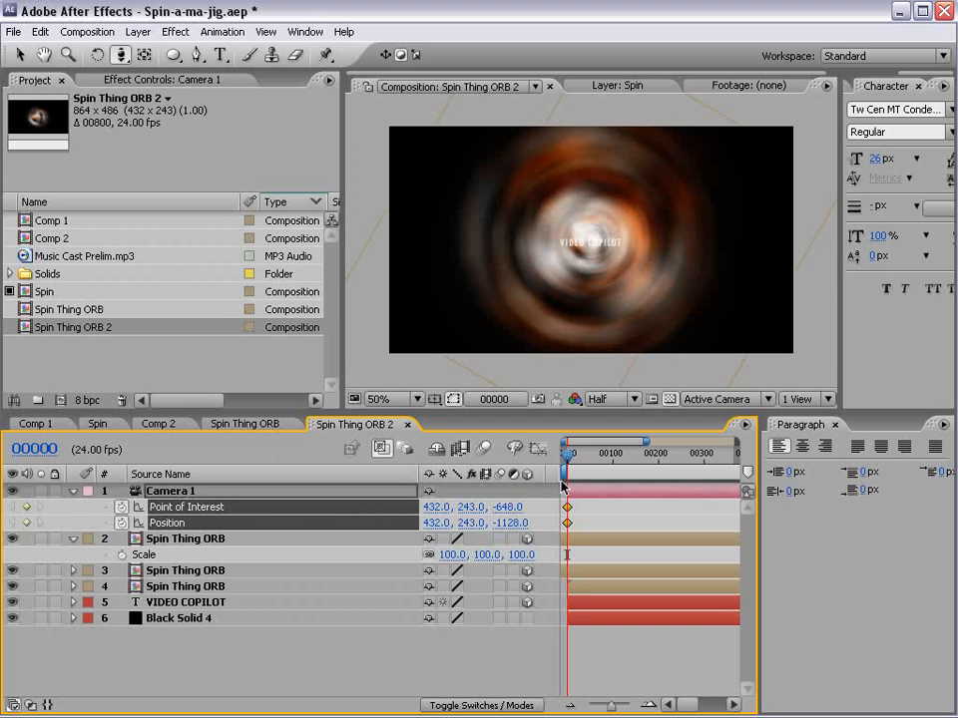
- At frame 66, keyframe the camera pushed in to Position Z -528 and Point of Interest Z -48
left_click_drag(568, 464, 596, 465)
left_click(27, 522)
left_click_drag(591, 288, 617, 170)
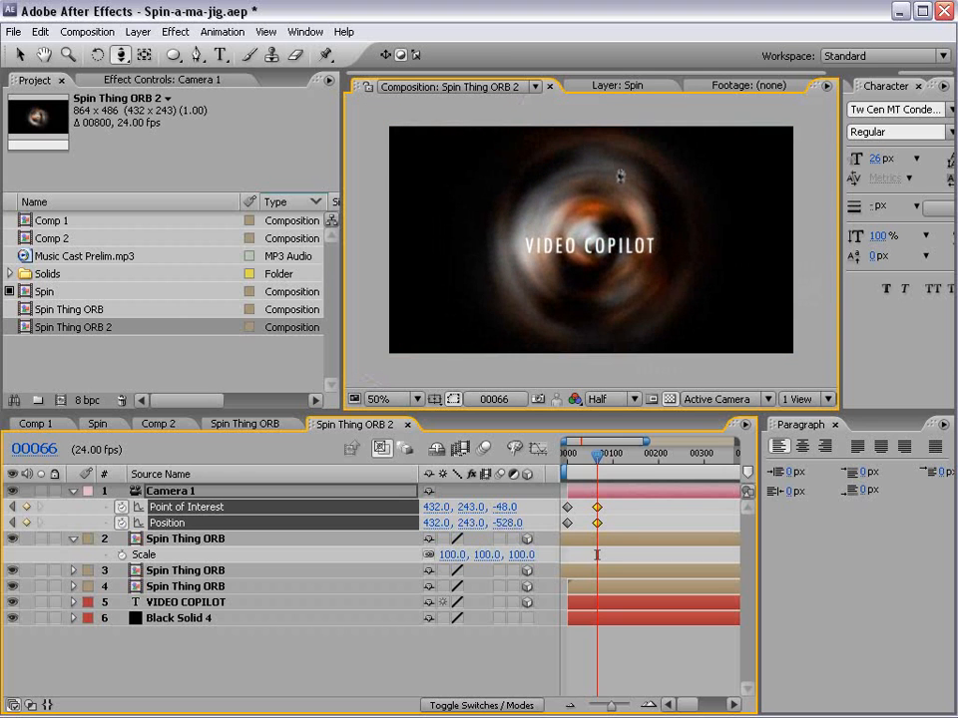
- Push the camera slightly further in at frame 105 and shift the second and third camera keyframe pairs earlier
left_click_drag(598, 461, 615, 460)
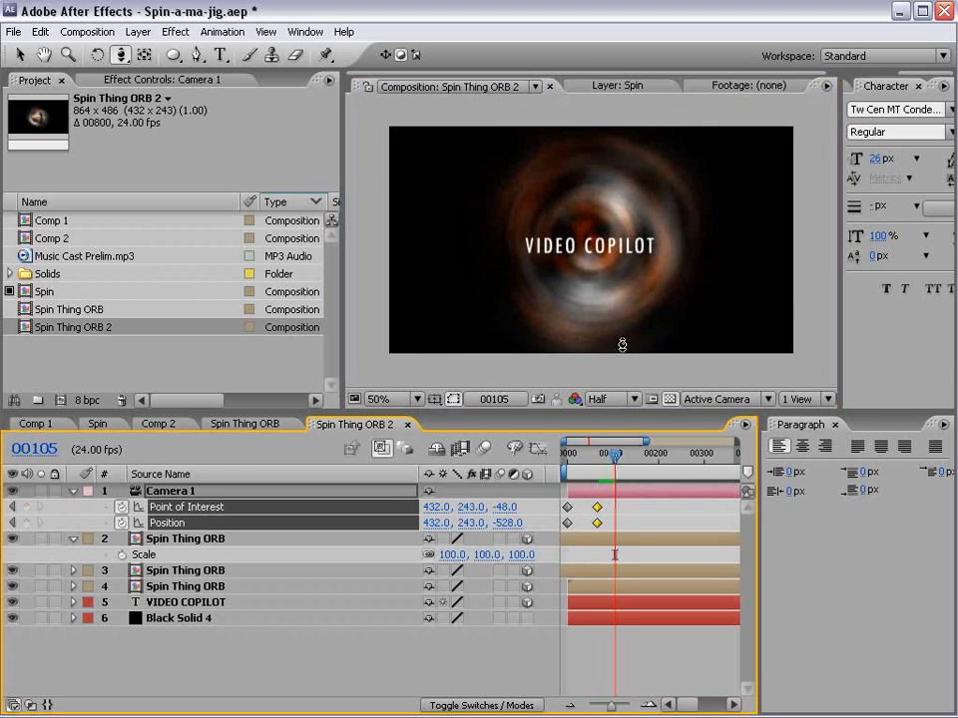
left_click_drag(604, 322, 609, 317)
left_click_drag(612, 449, 564, 460)
left_click_drag(637, 500, 587, 526)
left_click_drag(565, 454, 602, 465)
left_click(615, 513)
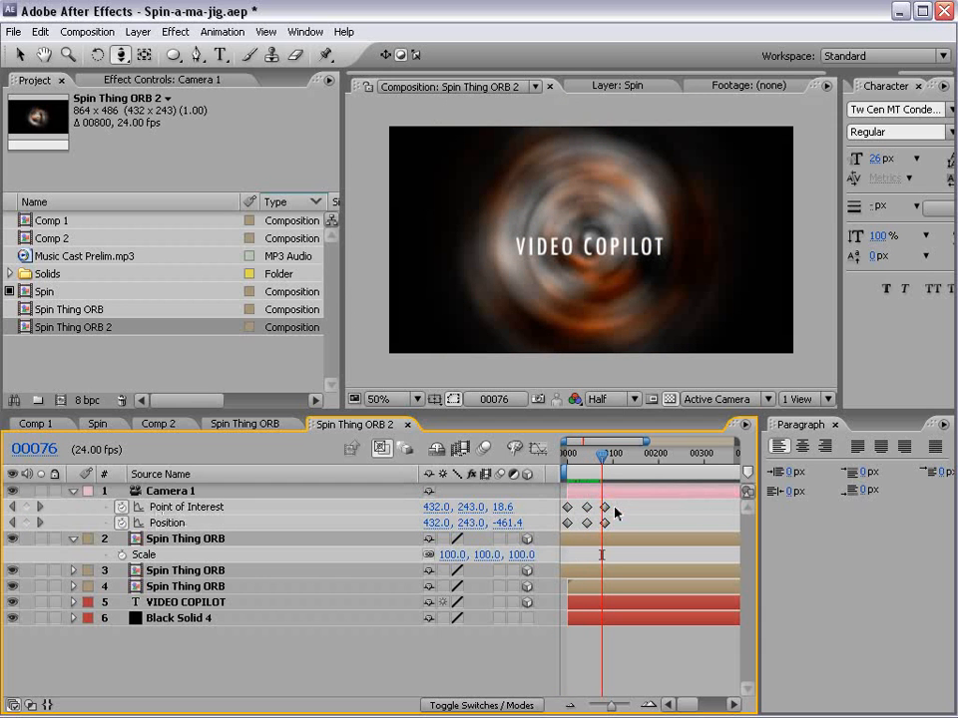
- Magnify the timeline around the camera keyframes and select the middle Point of Interest and Position keyframes
key("equal")
key("equal")
key("space")
left_click_drag(602, 559, 686, 578)
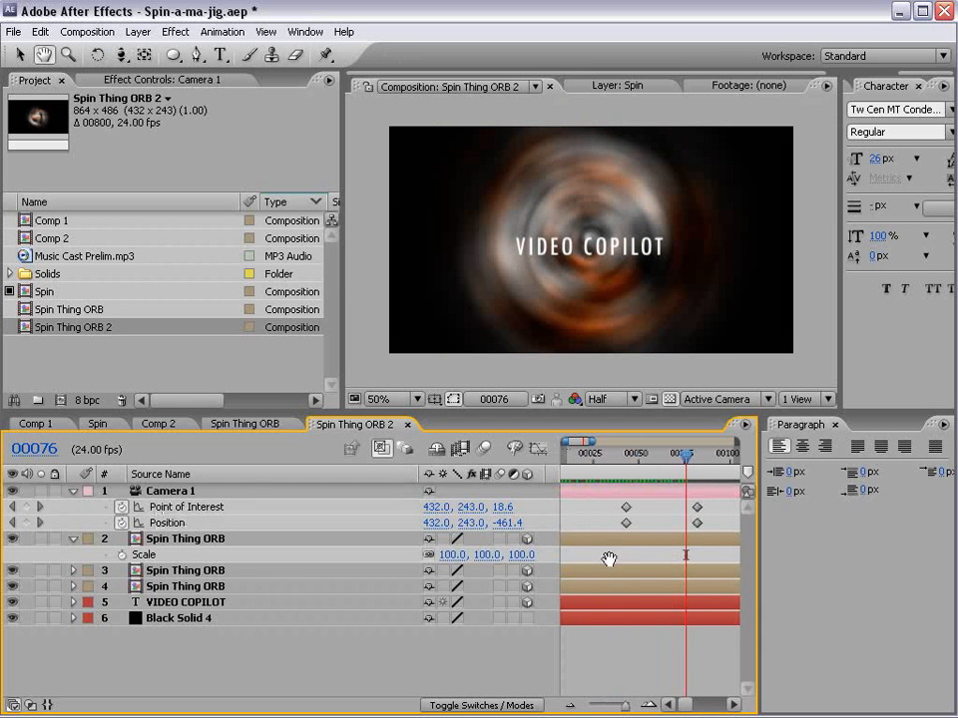
key("minus")
key("space")
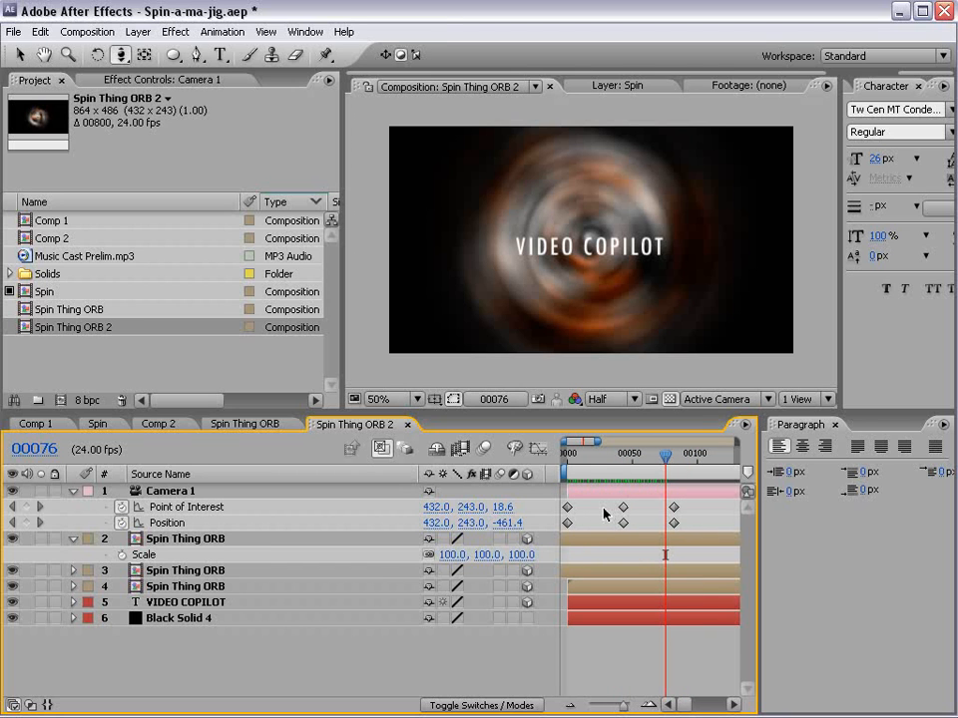
left_click_drag(589, 514, 631, 529)
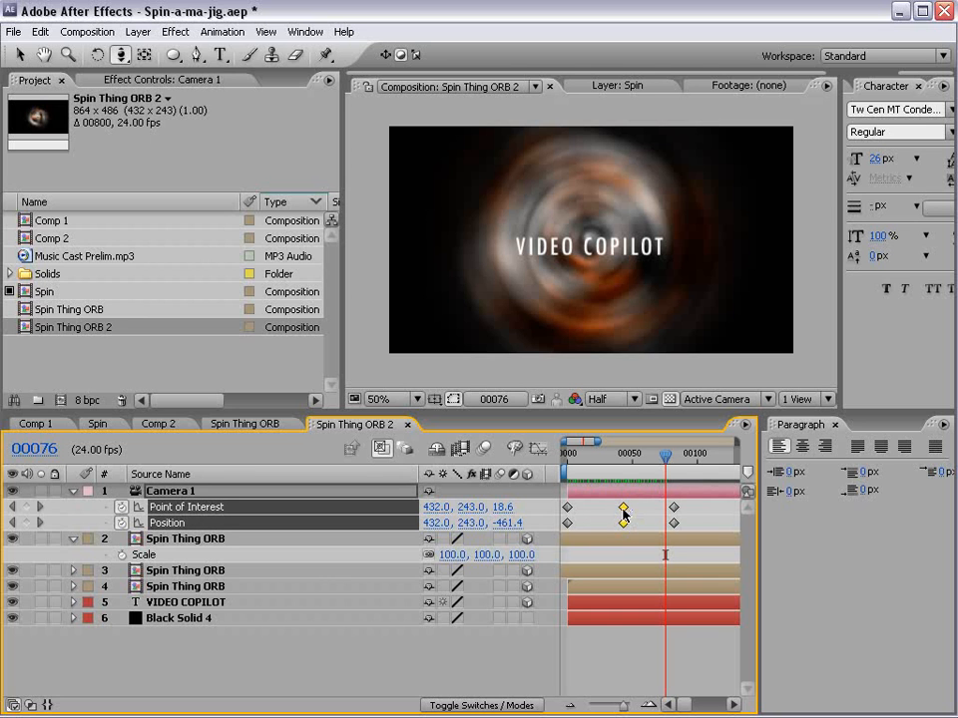
- Enlarge the timeline panel and hide its Switches column to widen the keyframe area
right_click(623, 515)
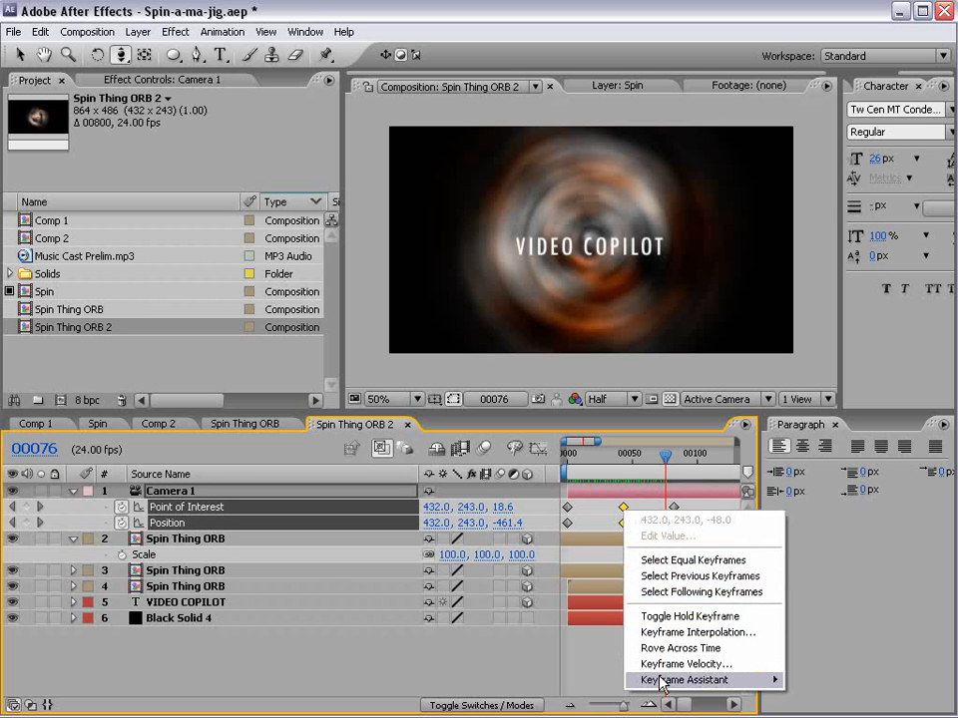
mouse_move(662, 683)
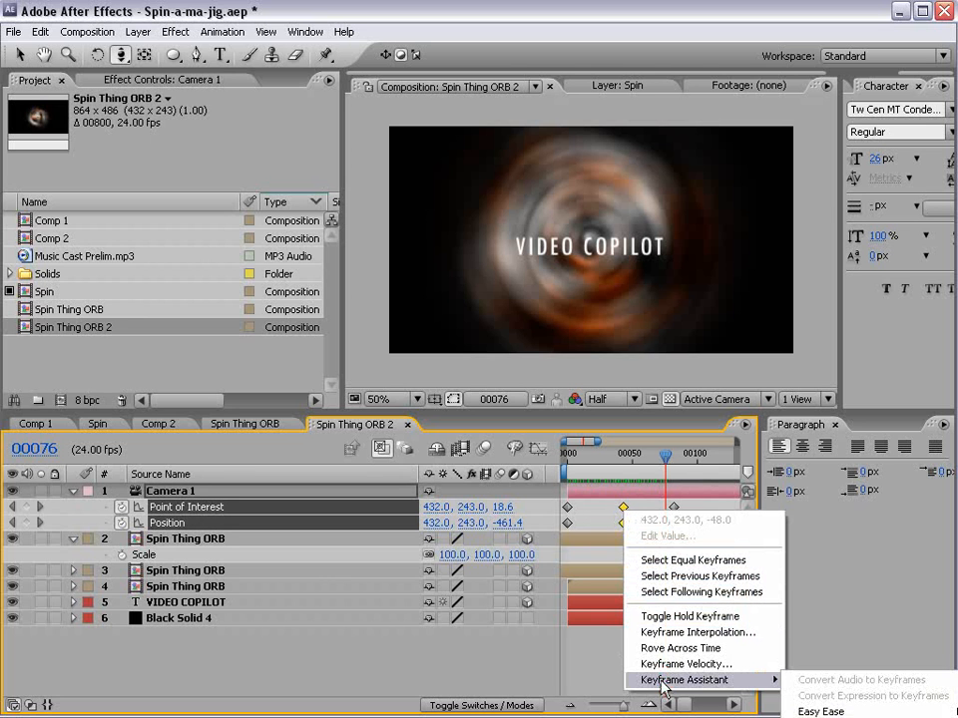
left_click(528, 419)
left_click_drag(525, 413, 511, 213)
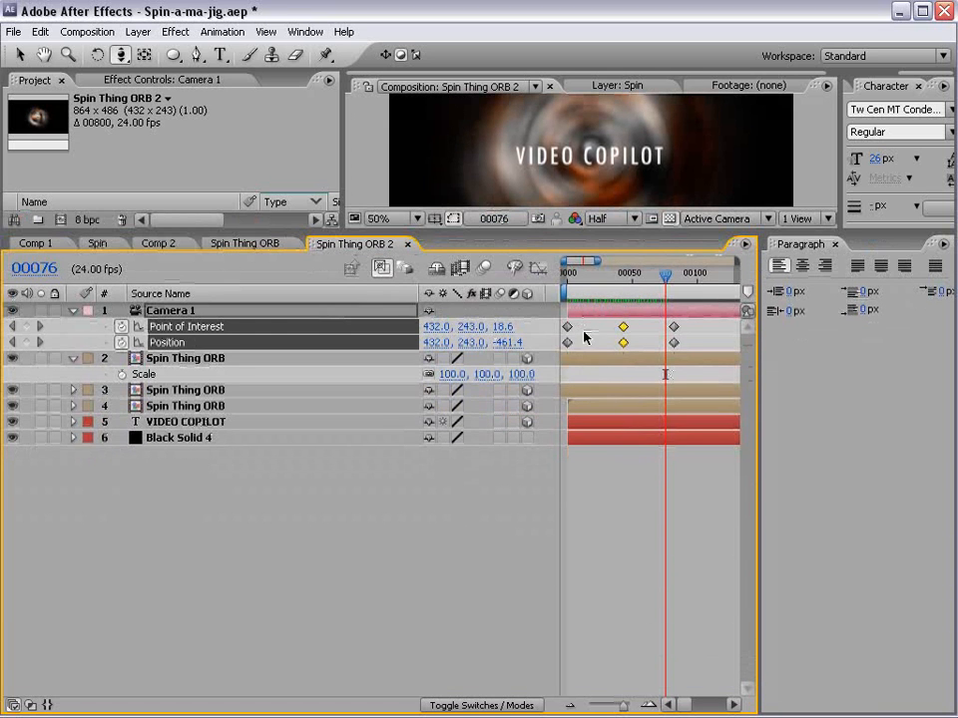
right_click(462, 291)
left_click(497, 340)
- Apply Easy Ease In to the camera's middle keyframes and scrub through the move up to frame 75
right_click(538, 332)
mouse_move(569, 501)
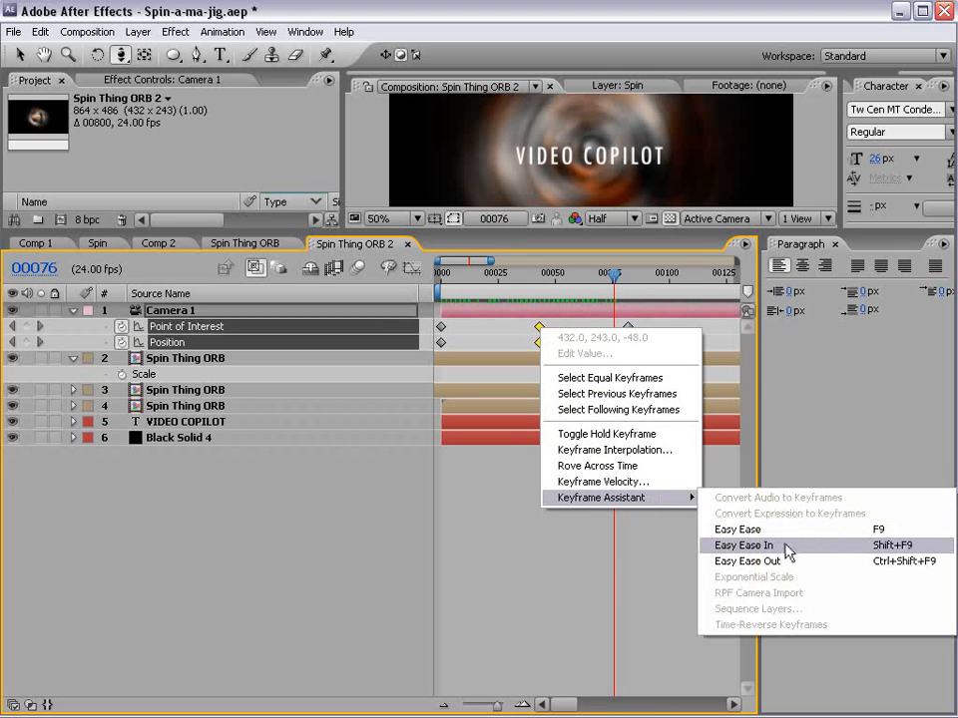
left_click(743, 546)
left_click(537, 291)
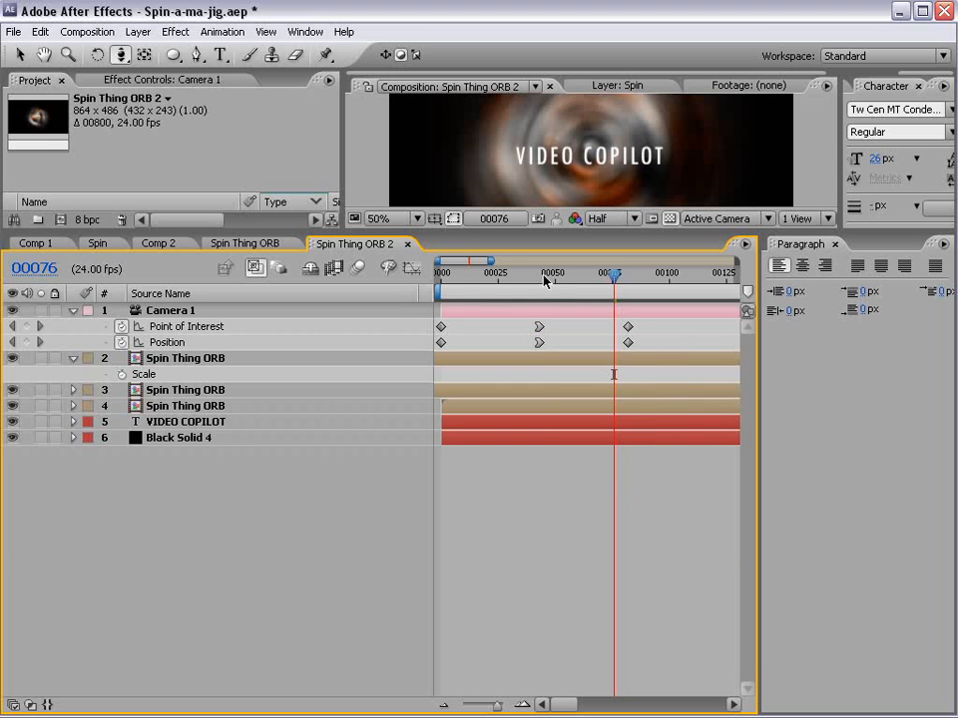
left_click_drag(489, 281, 611, 282)
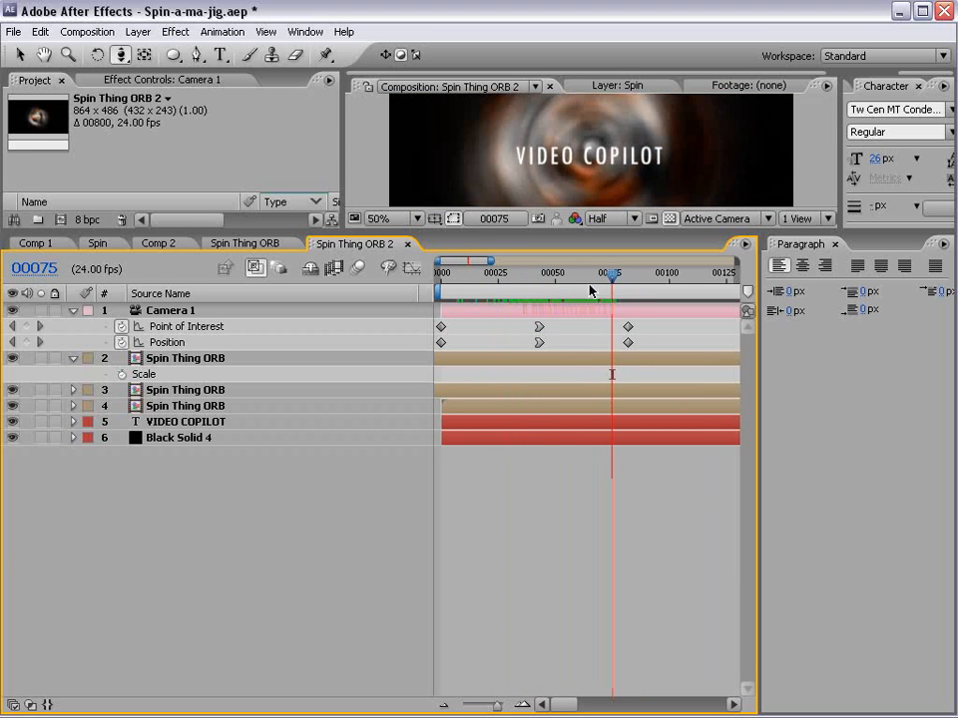
- Show the camera Position speed curve in the Graph Editor and end the work area at frame 76
left_click(207, 342)
left_click(413, 270)
left_click_drag(459, 281, 614, 310)
key("n")
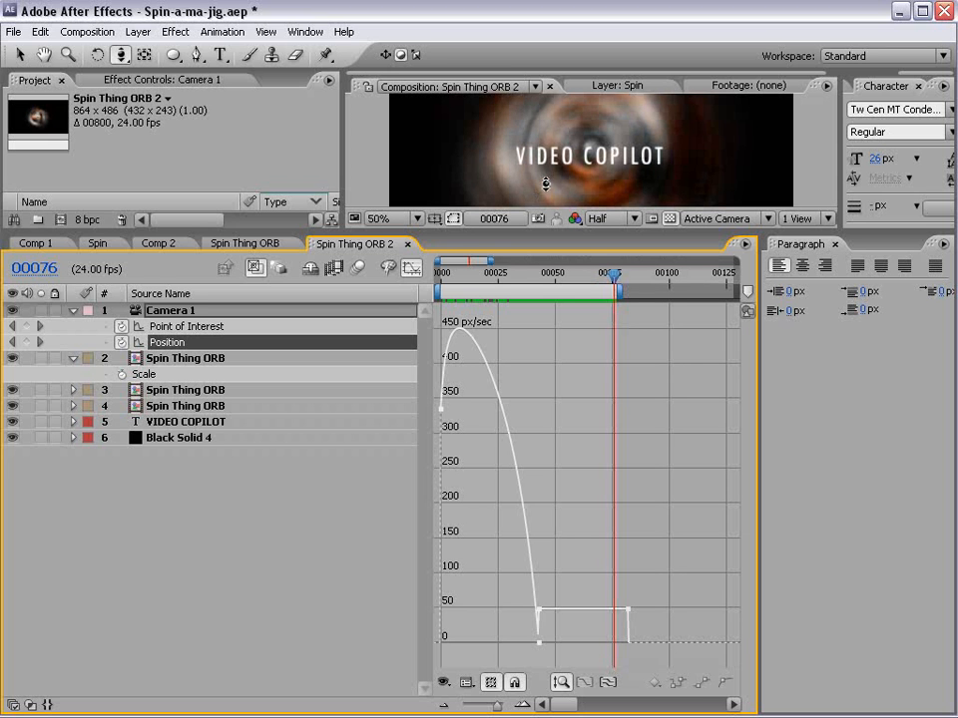
- Restore the smaller timeline panel with its Switches column and play a RAM preview of the work area
left_click_drag(451, 232, 451, 384)
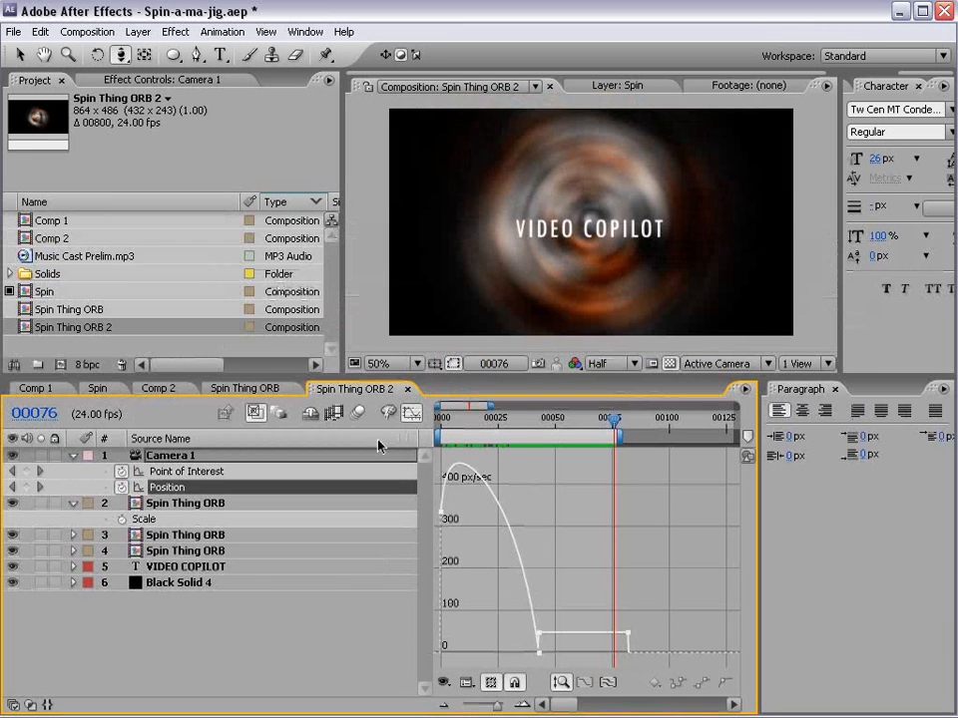
right_click(380, 445)
mouse_move(424, 491)
left_click(519, 570)
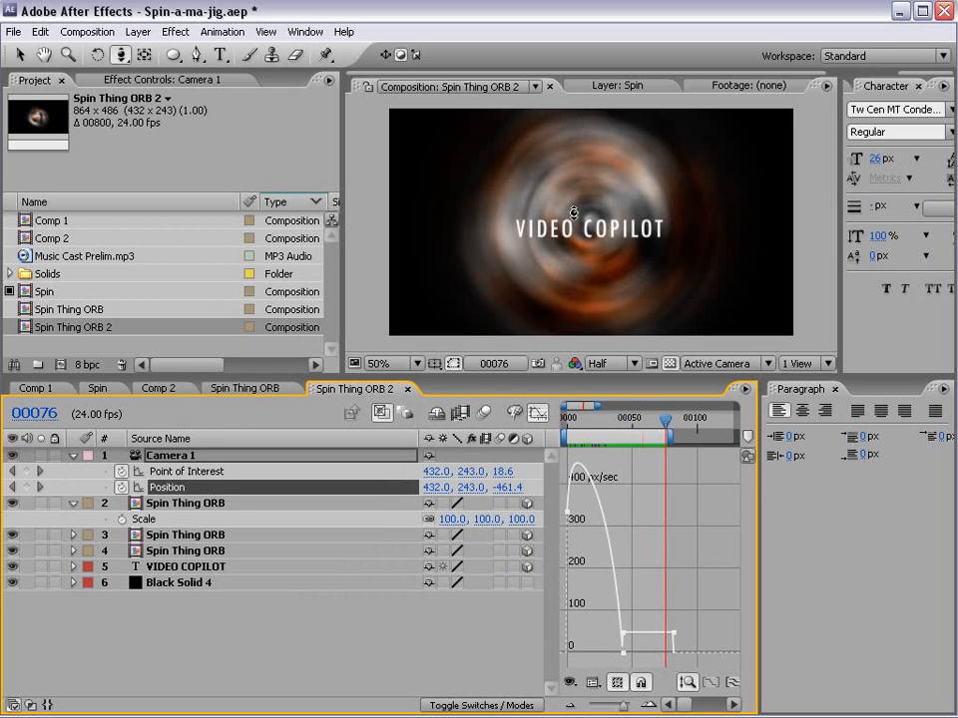
key("KP_0")
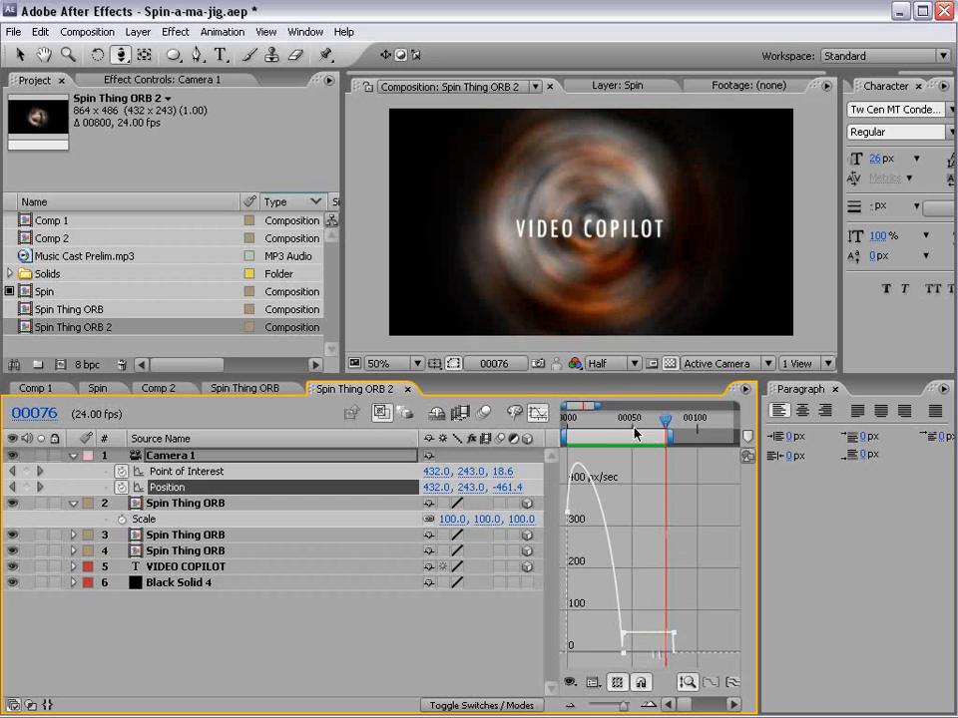
- Shift the camera's middle and last keyframes about ten frames later, and extend the work area to the last keyframe for a preview
left_click(543, 415)
left_click_drag(690, 466, 636, 487)
left_click(653, 615)
left_click_drag(668, 435, 688, 435)
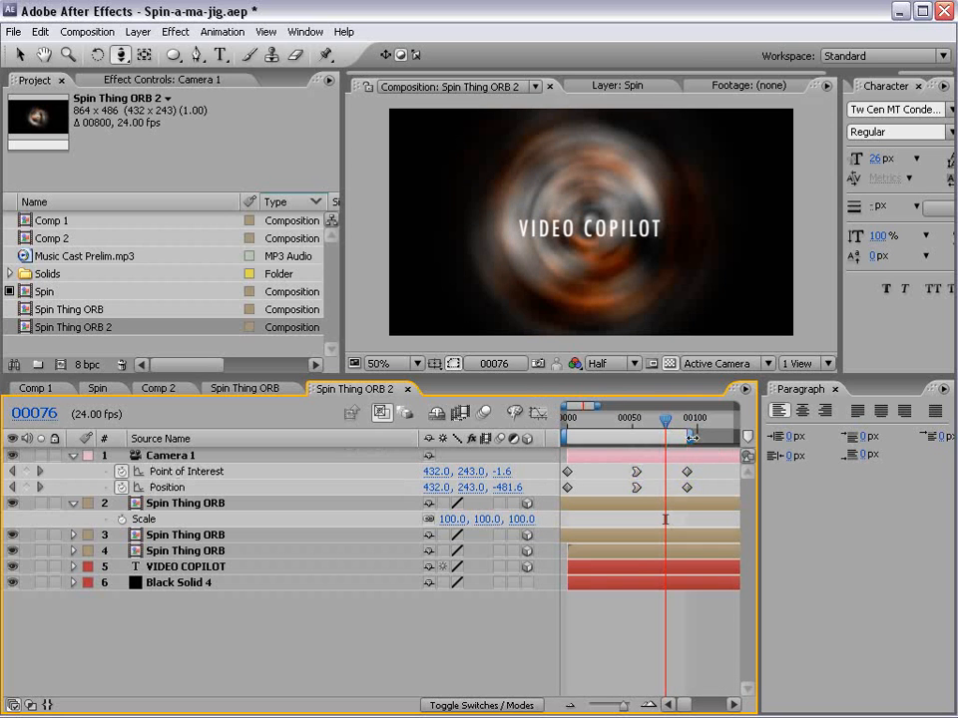
key("space")
left_click_drag(580, 453, 562, 463)
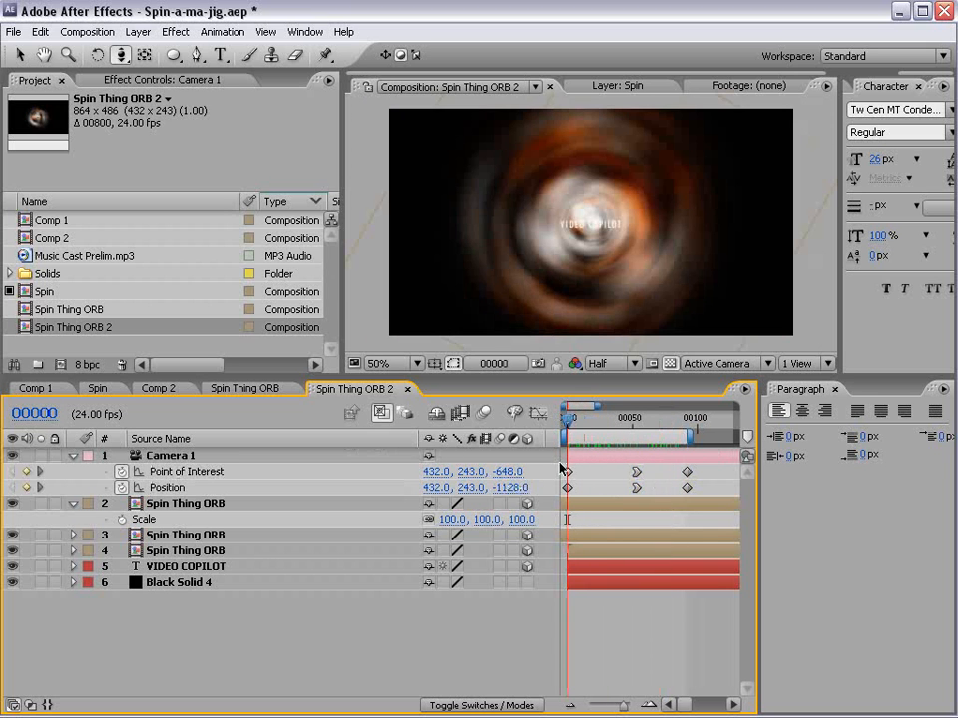
- Open the Spin Thing ORB composition, turn off its transparency grid, and add another Curves effect to Adjustment Layer 3
double_click(181, 505)
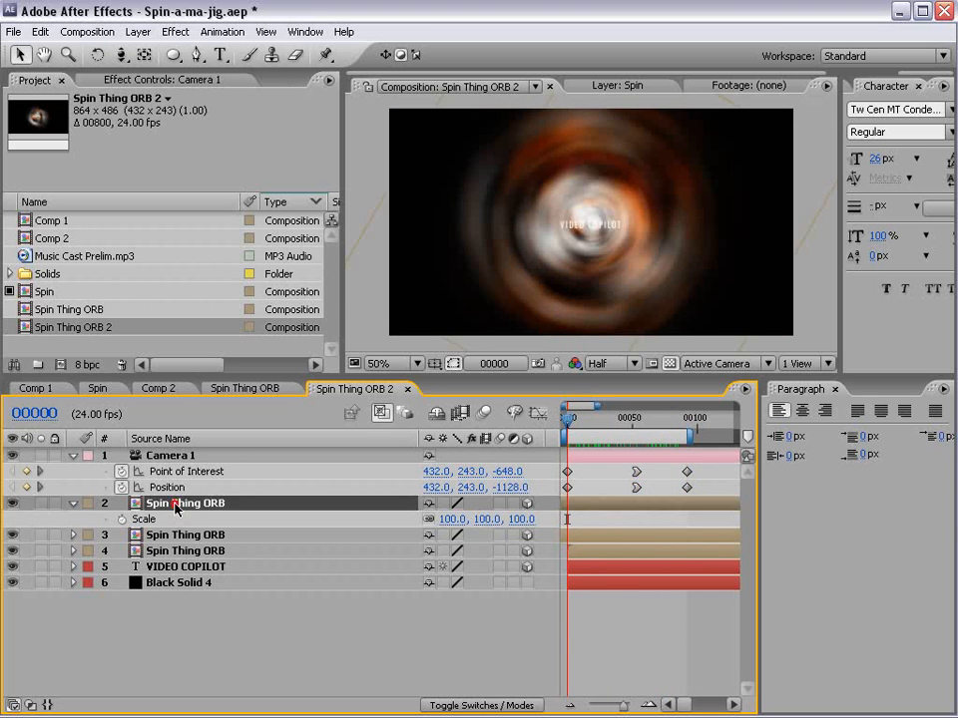
left_click(185, 456)
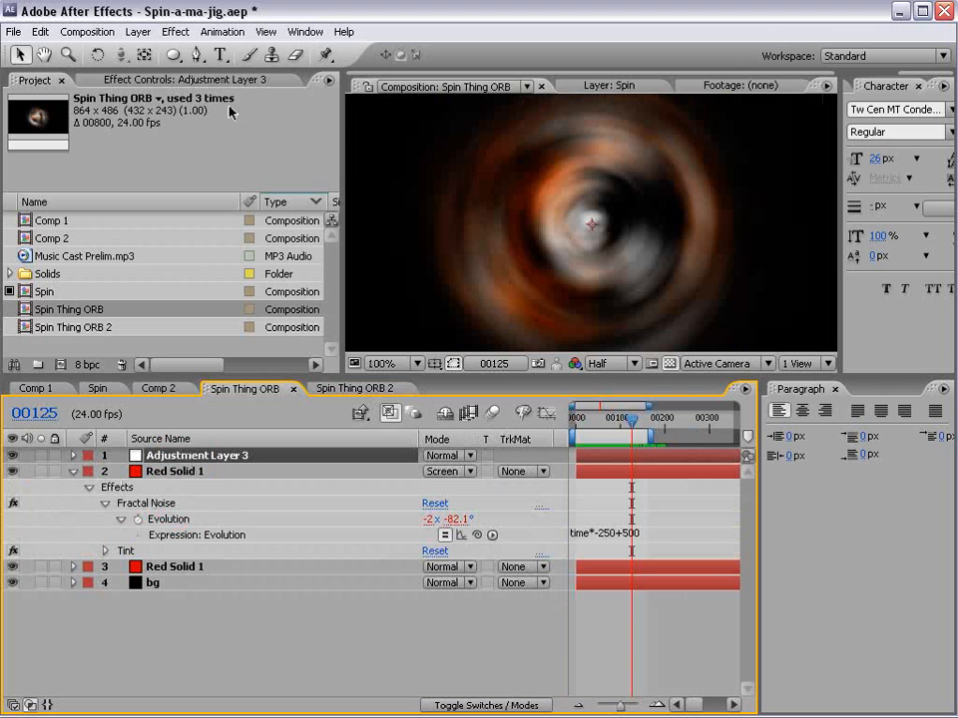
scroll(610, 267, "down", 1)
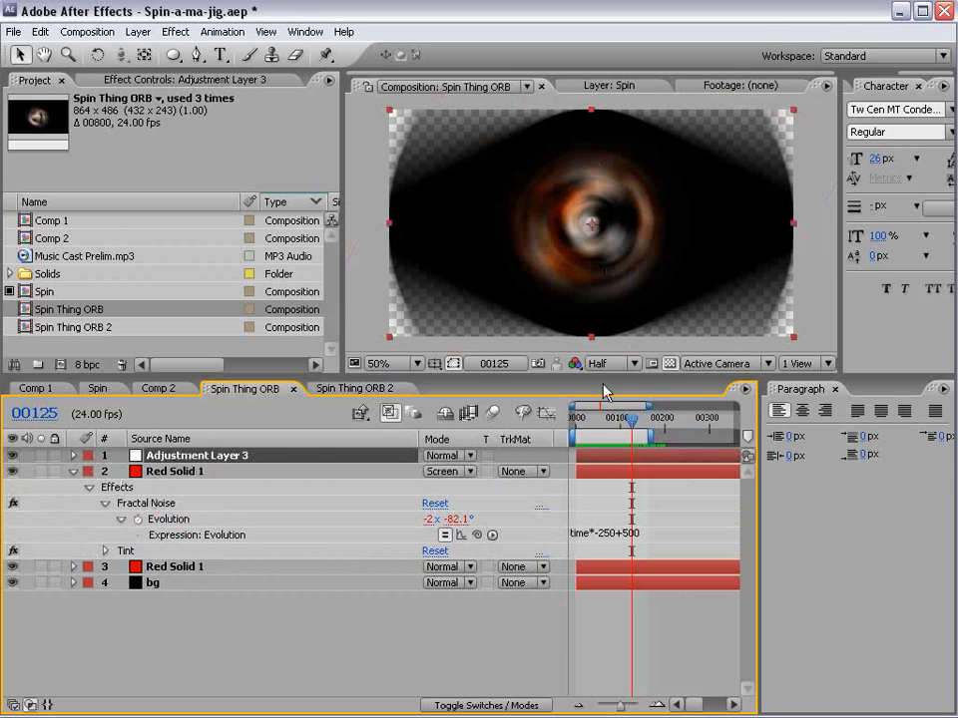
left_click(670, 363)
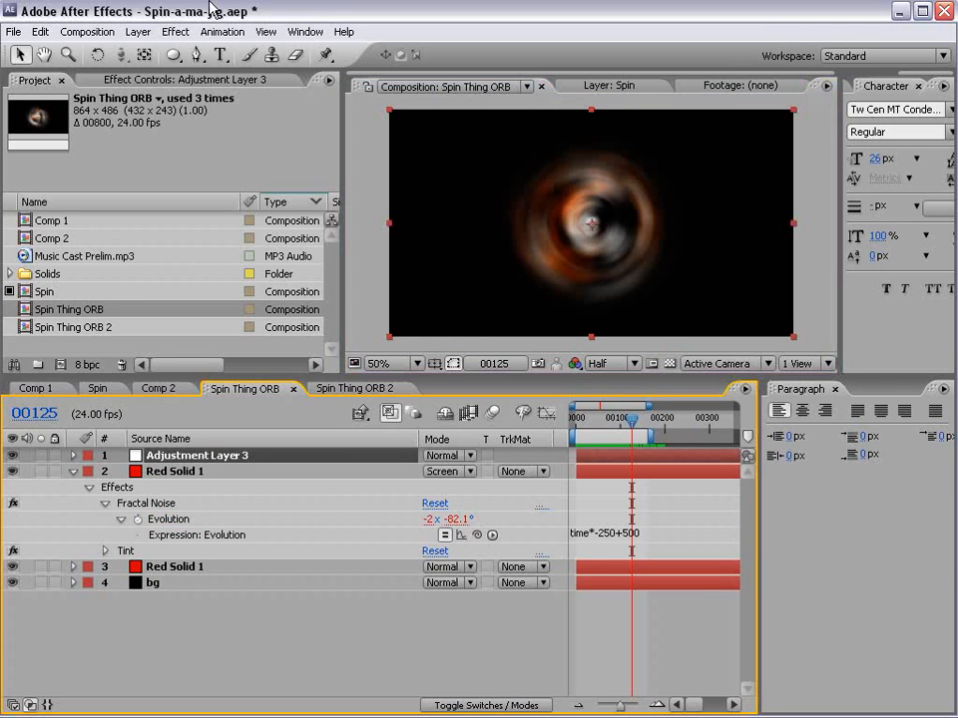
left_click(175, 31)
mouse_move(215, 189)
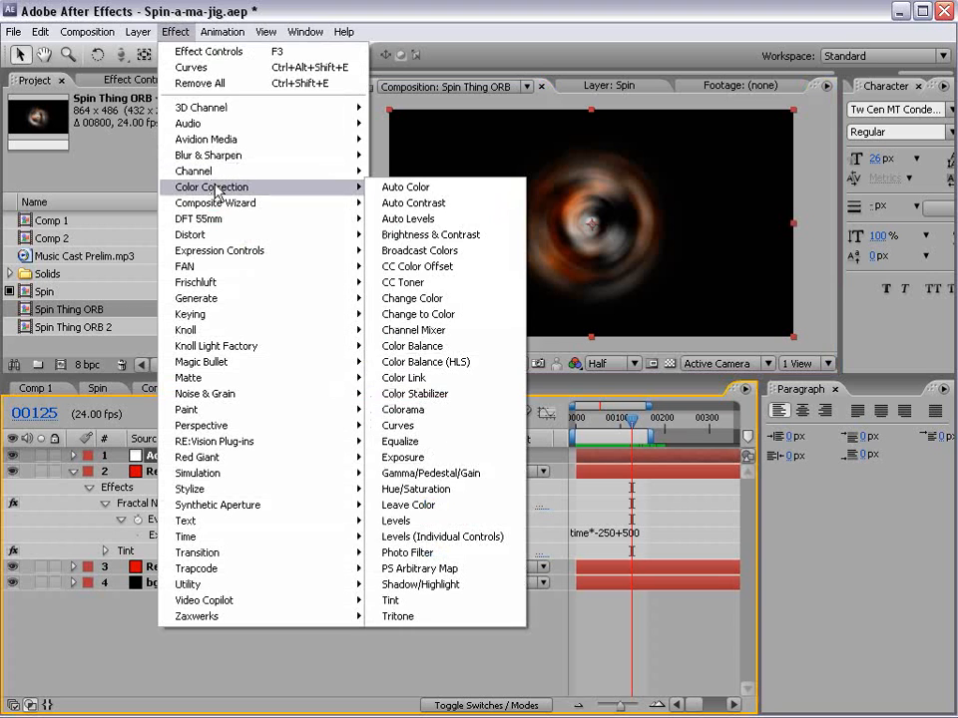
left_click(438, 425)
- Tint the rings blue by raising the Blue channel curve and lowering the Red channel curve in the new Curves effect
left_click(190, 163)
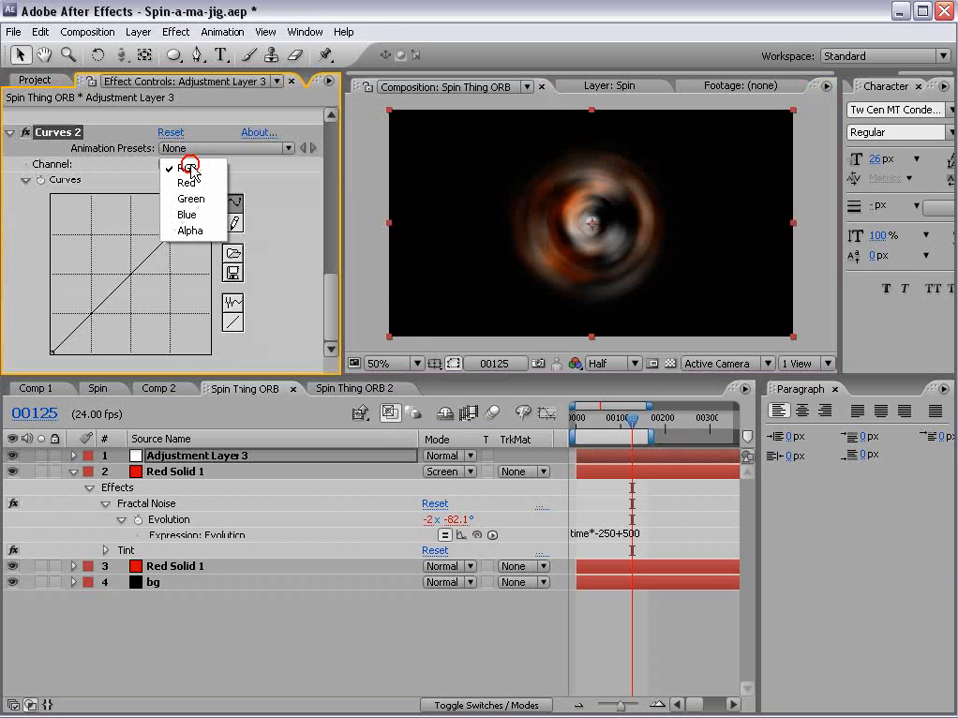
left_click(187, 215)
left_click_drag(109, 234, 145, 282)
left_click(185, 162)
left_click(188, 132)
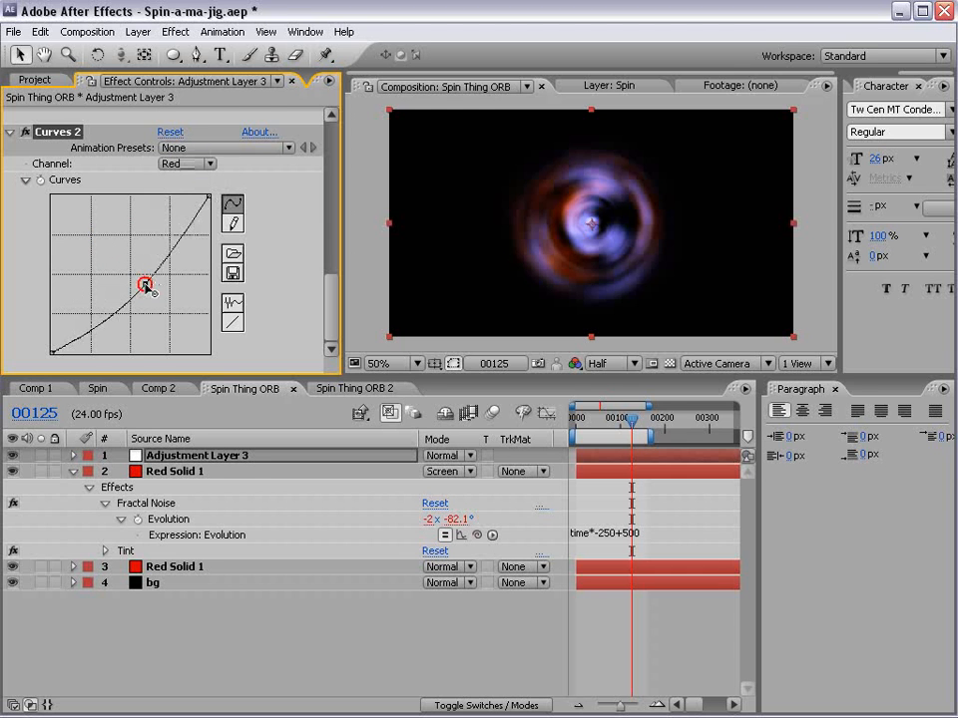
- In Spin Thing ORB 2, set Camera 1's Aperture to 41.1 pixels and Blur Level to 173%, and scrub to frame 63
left_click(351, 388)
left_click_drag(571, 418, 601, 419)
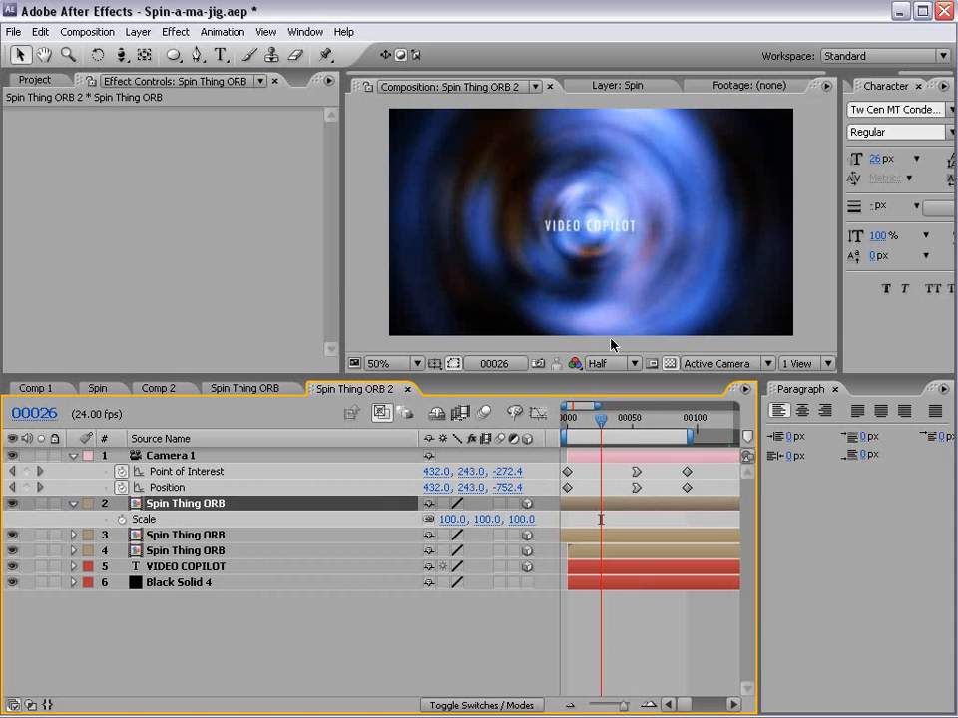
scroll(668, 303, "up", 2)
scroll(558, 299, "down", 2)
left_click(166, 460)
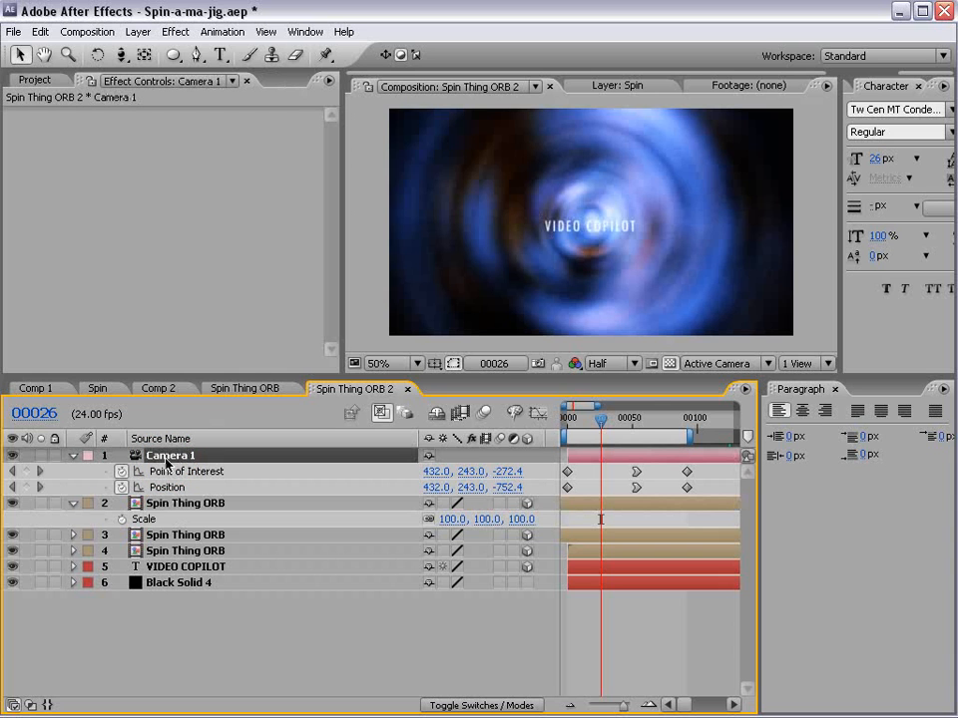
key("a")
key("a")
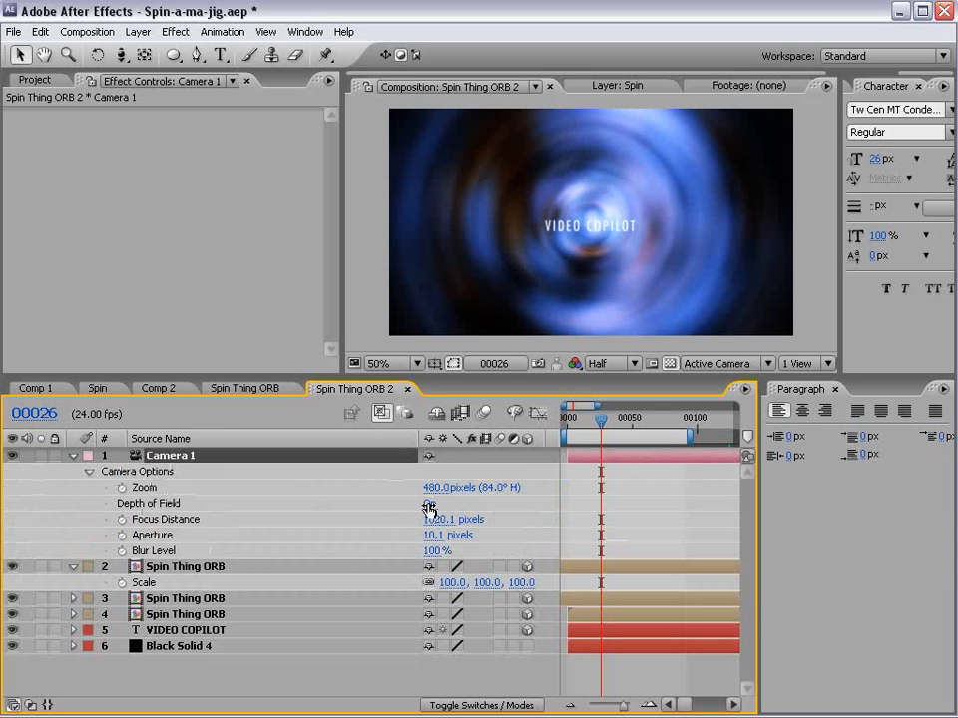
left_click_drag(438, 543, 653, 429)
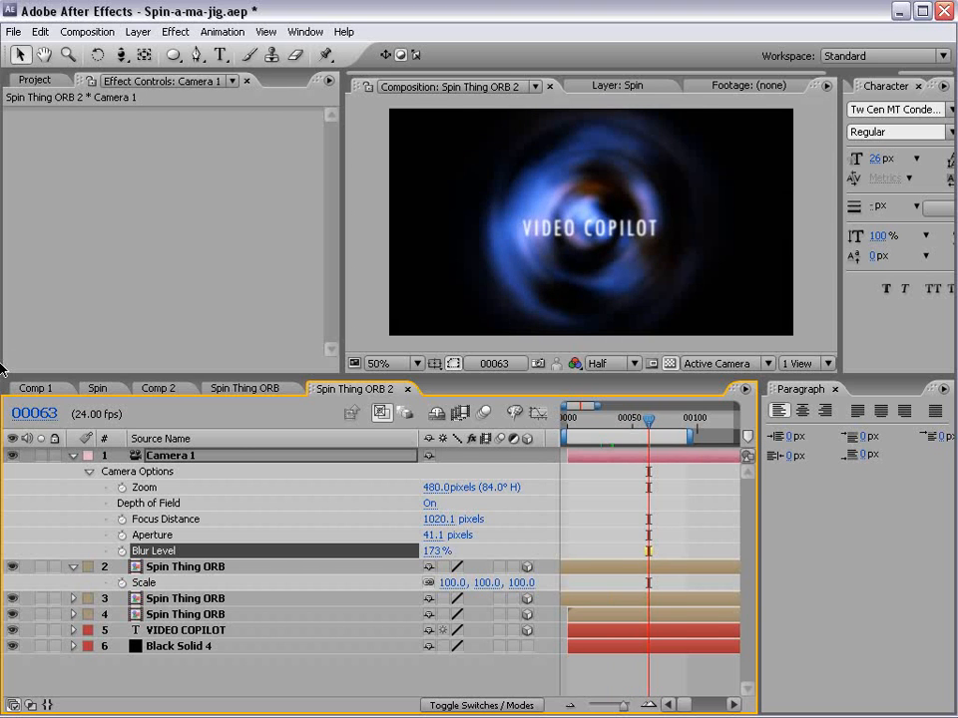
- Hide the Parent column in Comp 1 and scrub its animation to compare it with Spin Thing ORB 2
left_click(35, 388)
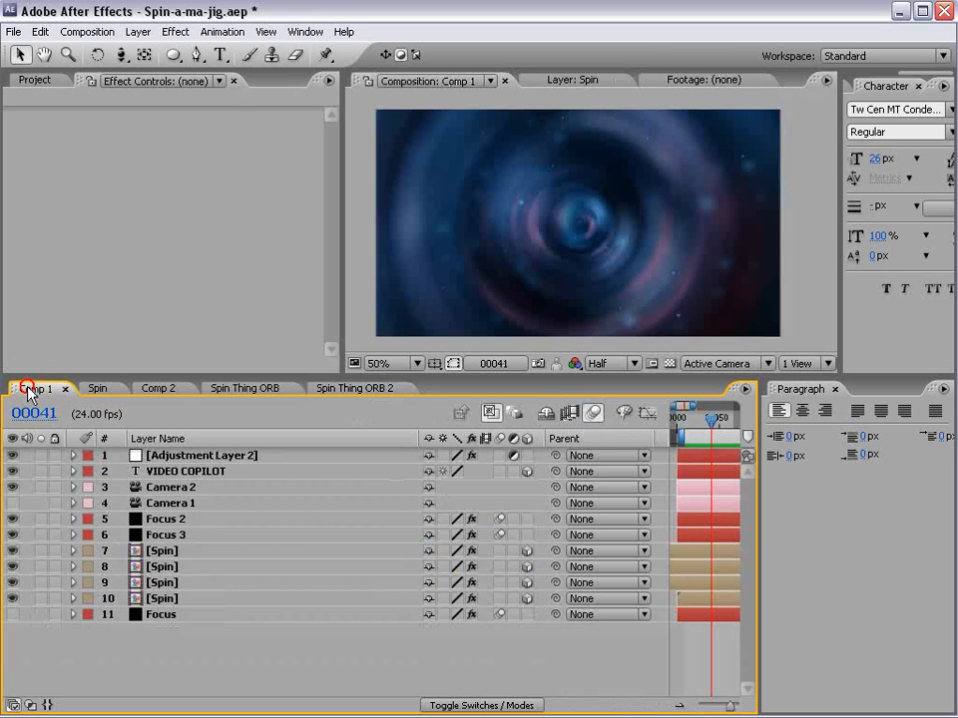
right_click(586, 444)
left_click(608, 451)
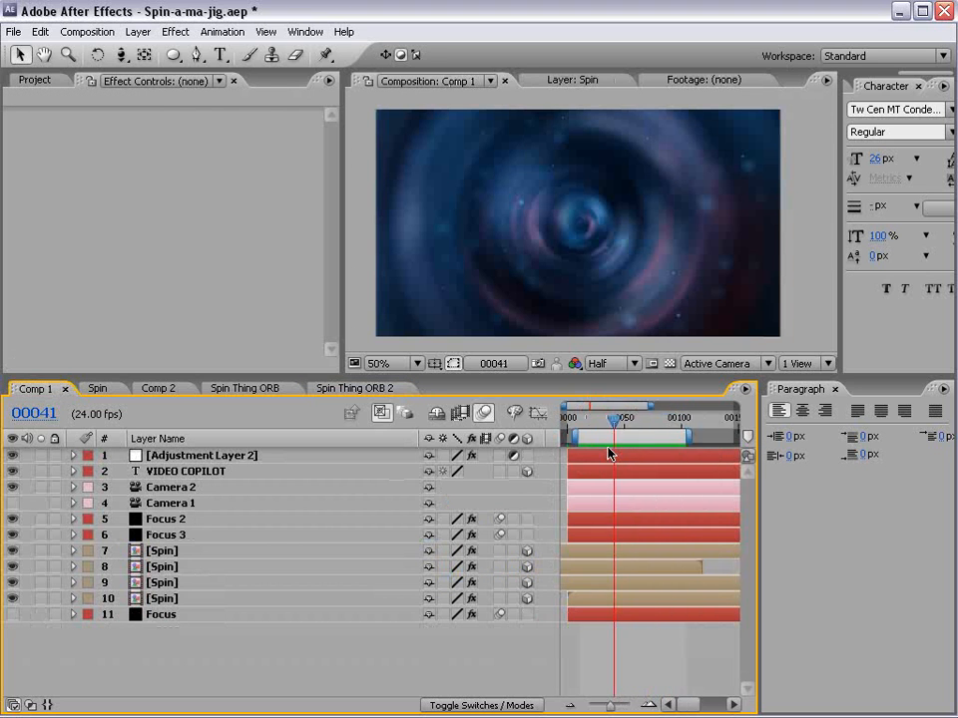
mouse_move(609, 423)
left_mouse_down()
mouse_move(595, 428)
mouse_move(675, 436)
mouse_move(603, 435)
mouse_move(589, 424)
mouse_move(600, 430)
left_mouse_up()
left_click(367, 390)
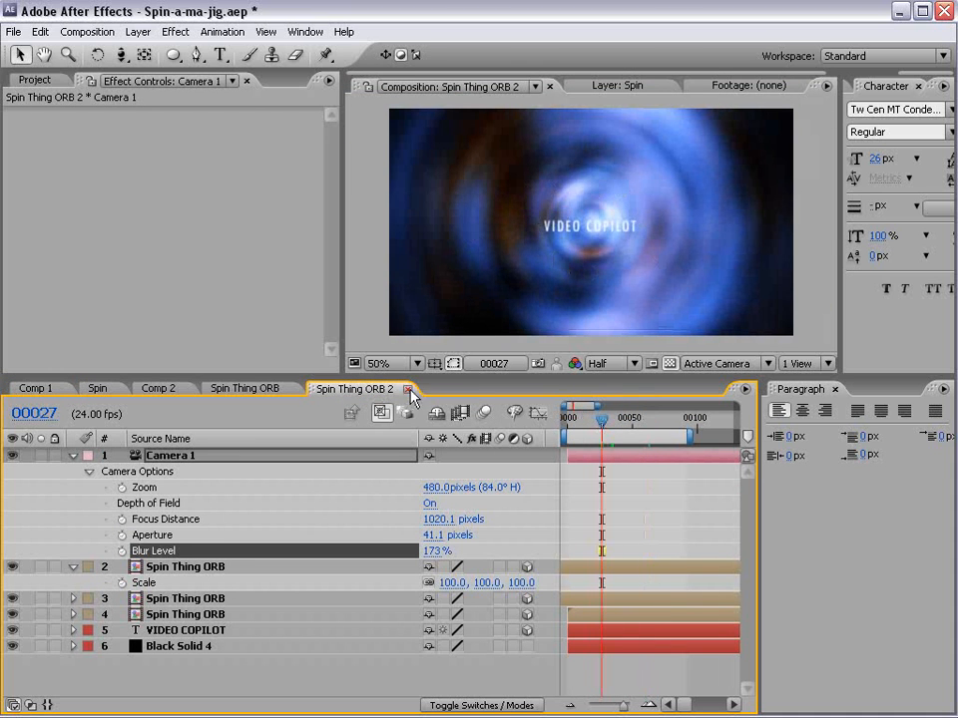
- In Spin Thing ORB, darken the shadows of Adjustment Layer 3's first Curves effect and set the lower Red Solid 1's Fractal Noise Scale to about 44
left_click(244, 388)
left_click(177, 457)
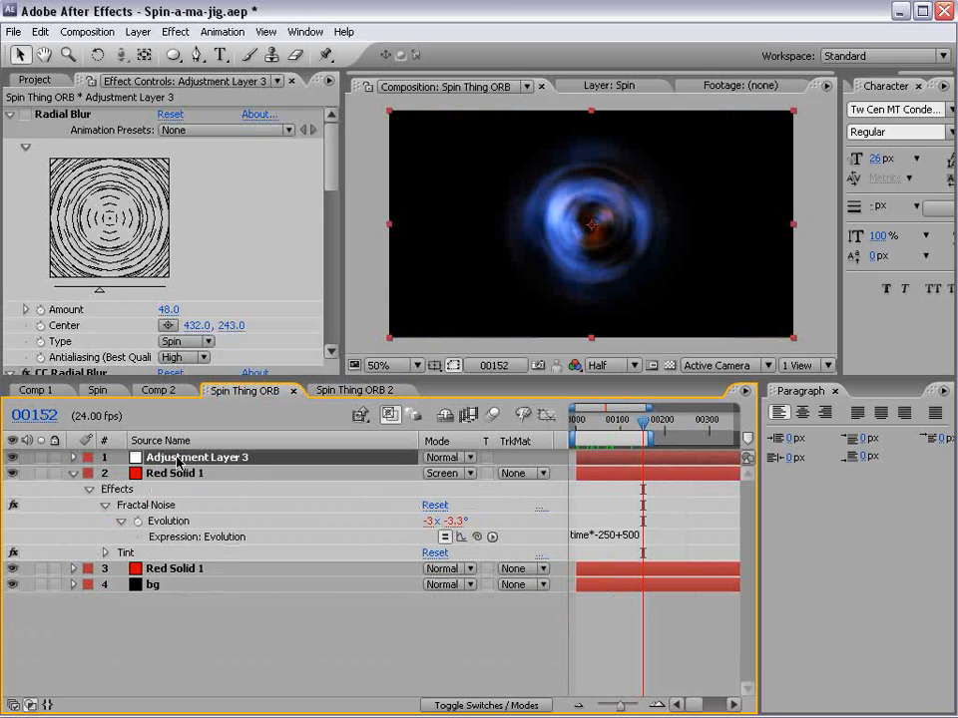
left_click_drag(330, 185, 325, 262)
mouse_move(92, 319)
left_mouse_down()
mouse_move(75, 339)
mouse_move(82, 339)
left_mouse_up()
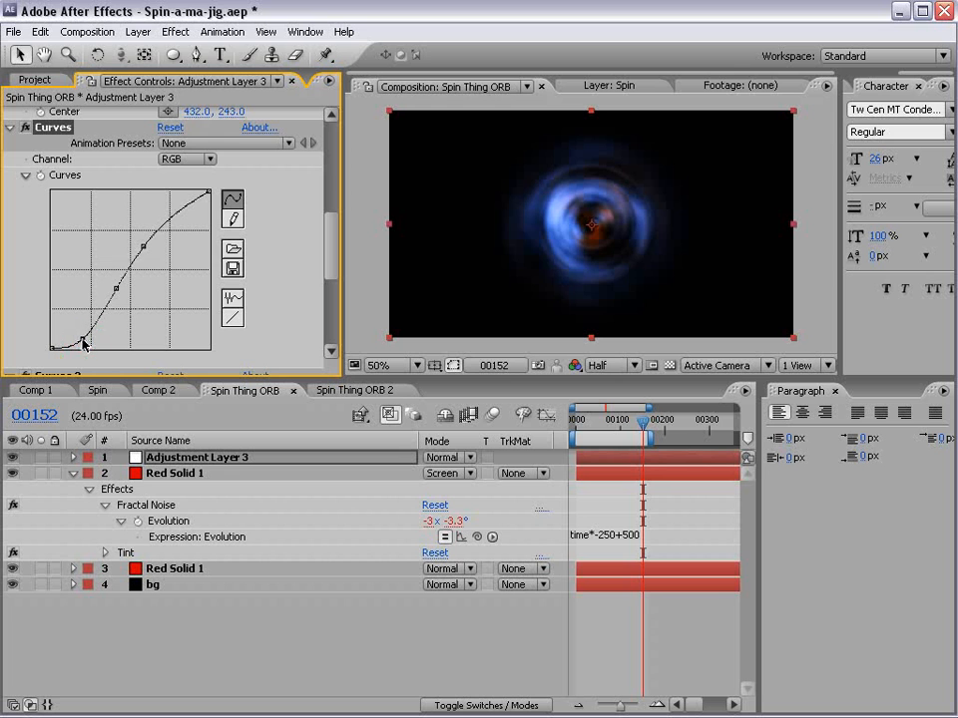
left_click(170, 568)
left_click_drag(170, 291, 146, 300)
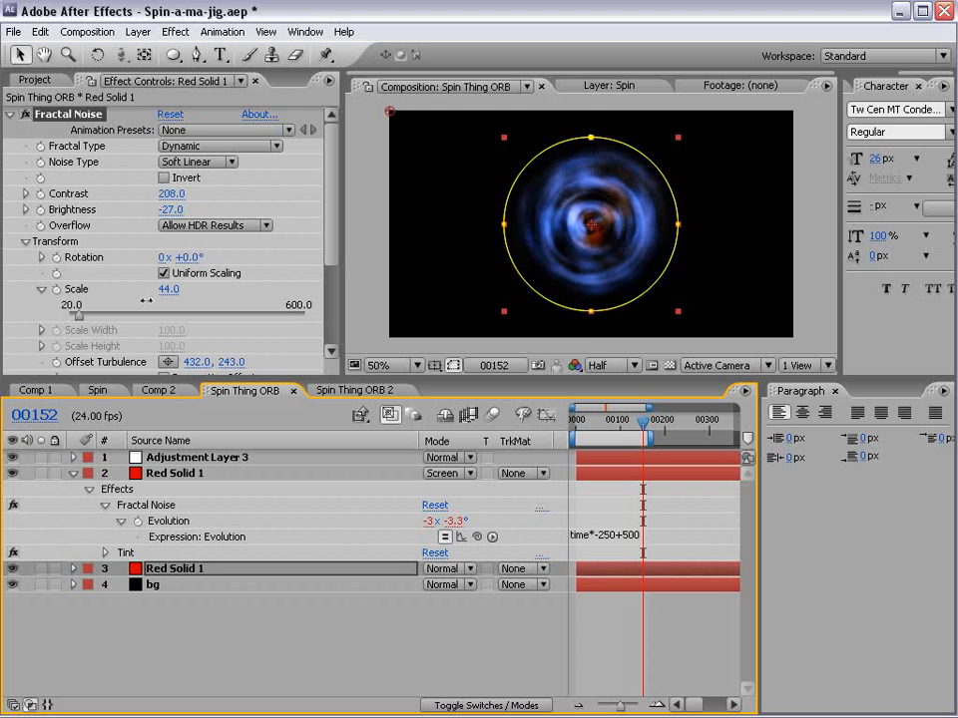
- Set Adjustment Layer 3's CC Radial Blur Amount to 99 and scrub to frame 71 to check the smoother rings
left_click(179, 455)
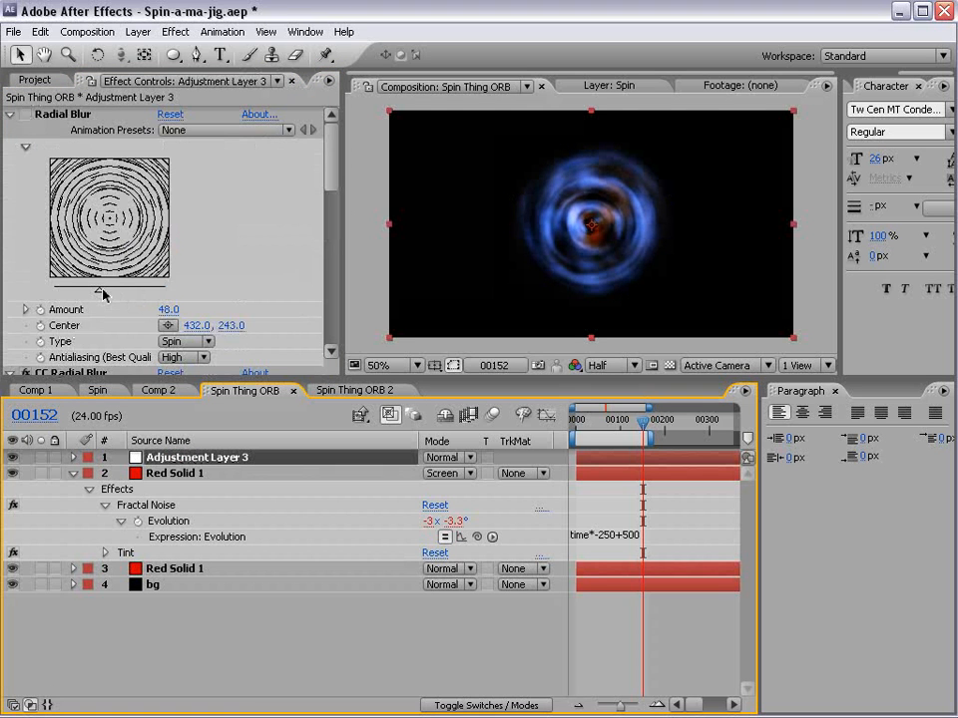
left_click_drag(330, 180, 328, 232)
left_click_drag(173, 215, 228, 207)
left_click(428, 633)
left_click_drag(642, 425, 607, 431)
scroll(586, 266, "up", 1)
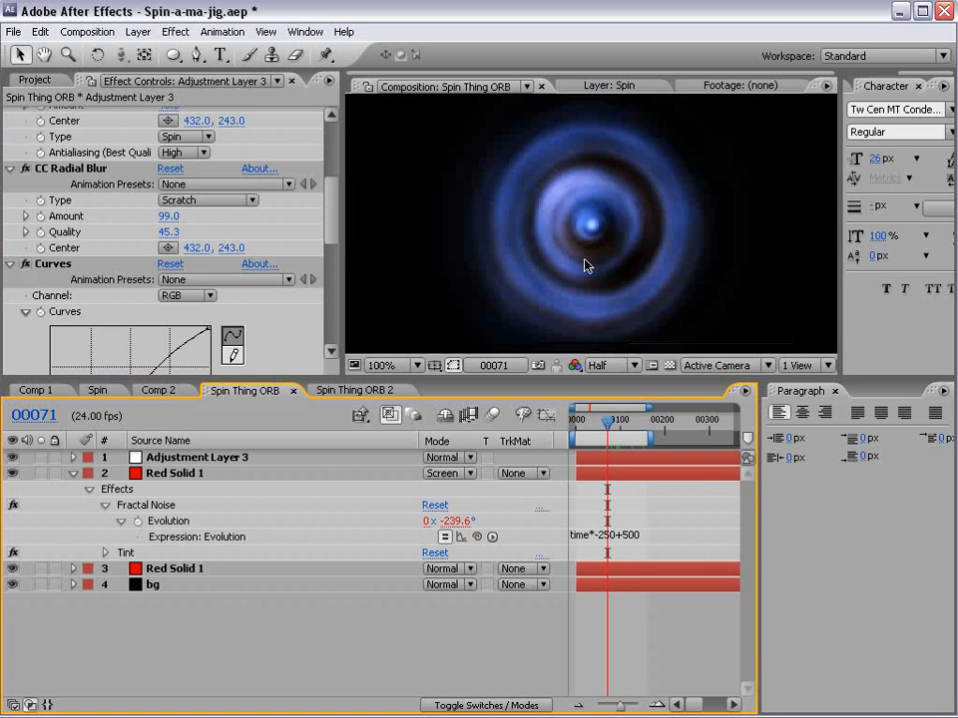
- Examine the updated rings in Spin Thing ORB 2 up to frame 66, comparing them with the Spin composition
left_click(344, 391)
left_click_drag(598, 427, 629, 432)
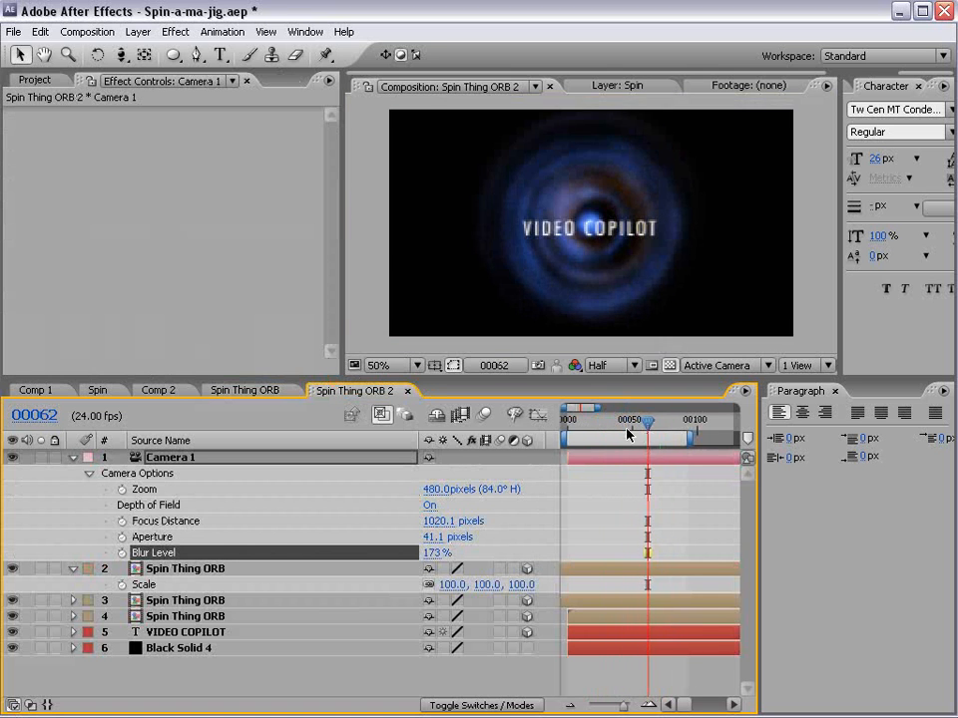
left_click(154, 391)
left_click(109, 391)
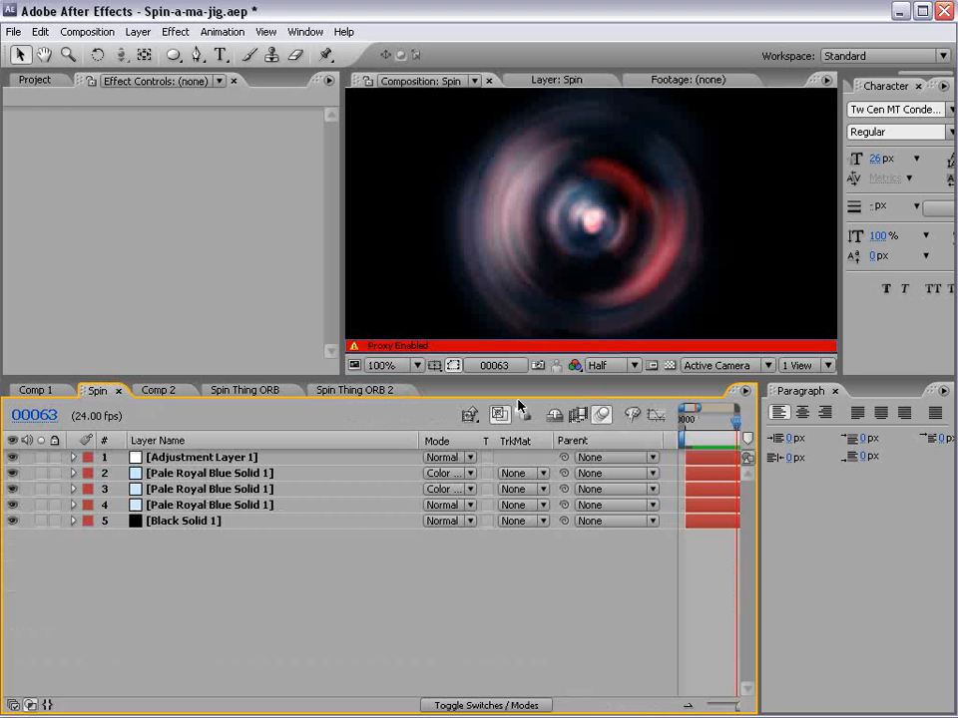
left_click(338, 389)
left_click(639, 420)
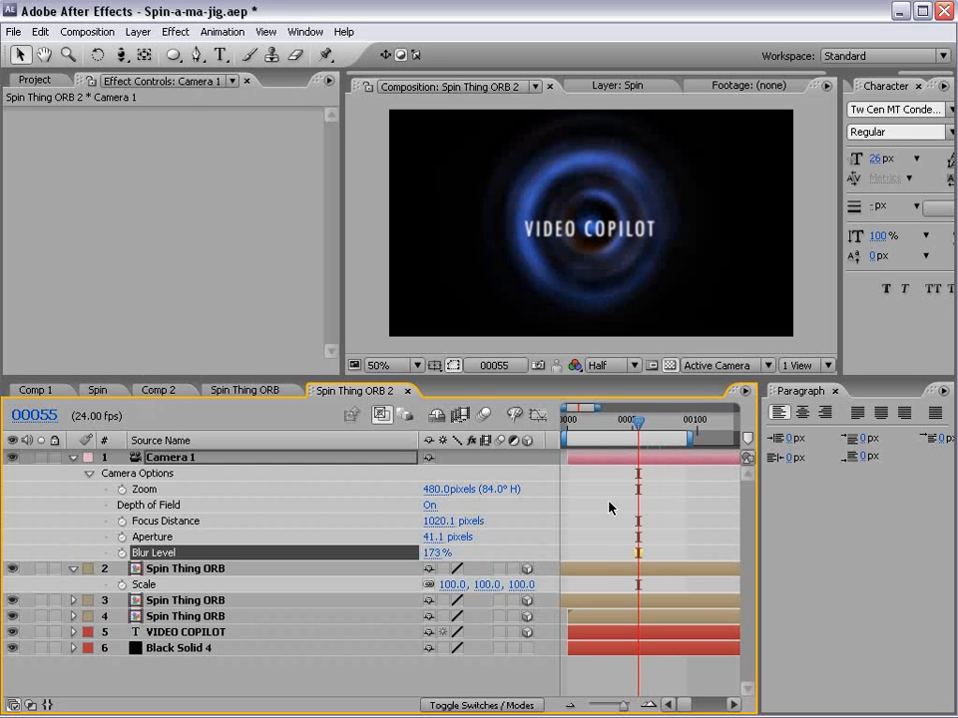
left_click(607, 502)
left_click_drag(638, 422, 652, 422)
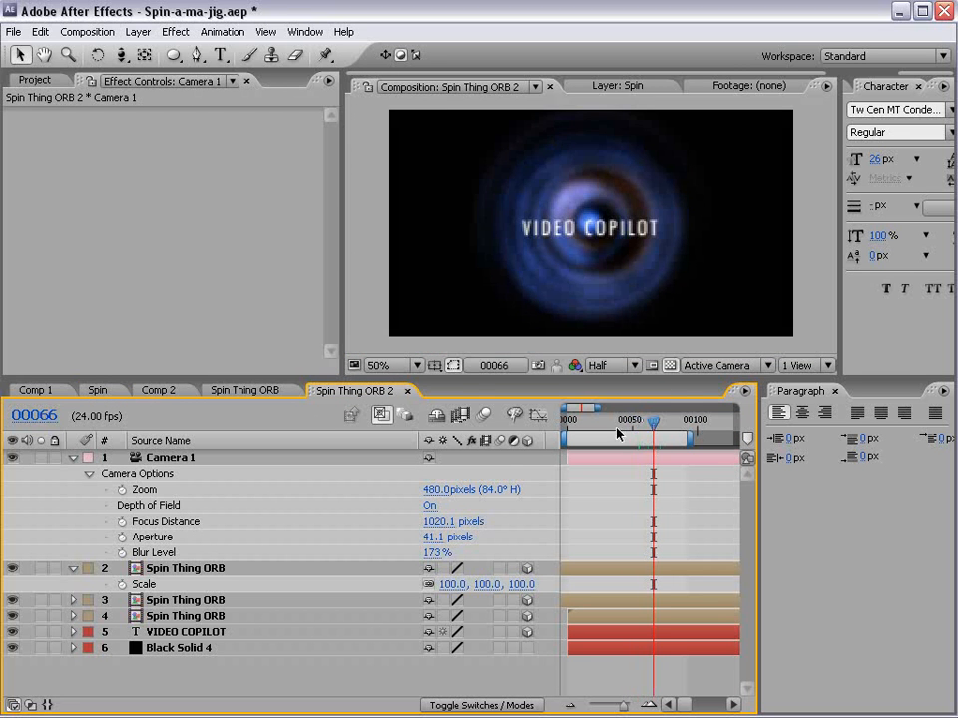
- Turn off Camera 1's Depth of Field, duplicate the rearmost Spin Thing ORB layer, and offset the two rings side by side
left_click(427, 507)
left_click(174, 617)
left_click_drag(526, 281, 629, 309)
key("ctrl+z")
key("ctrl+d")
left_click(211, 629, "shift")
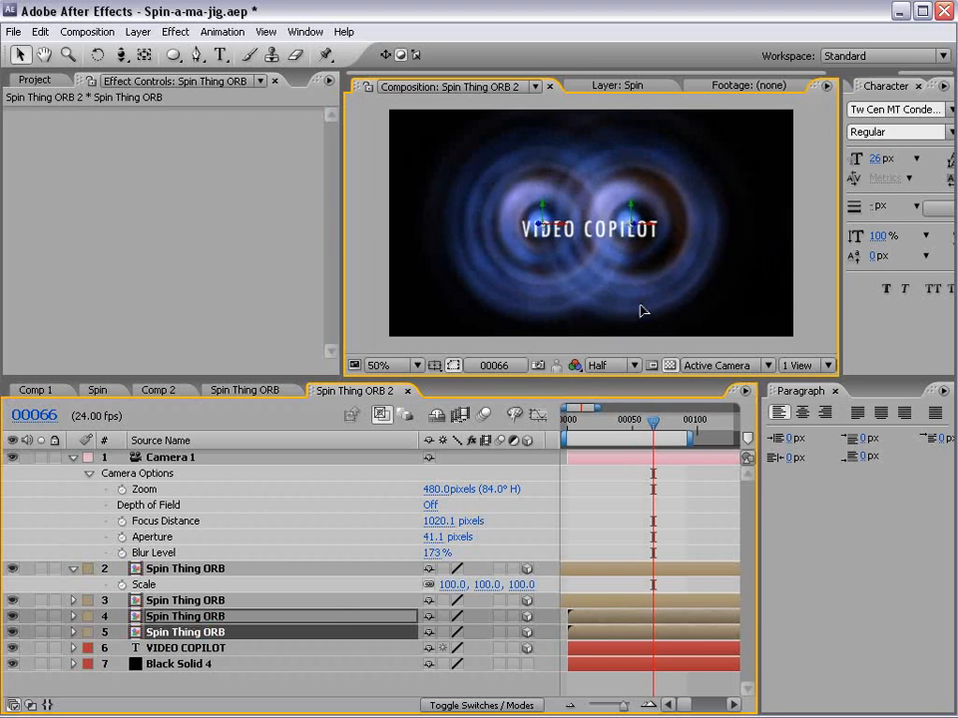